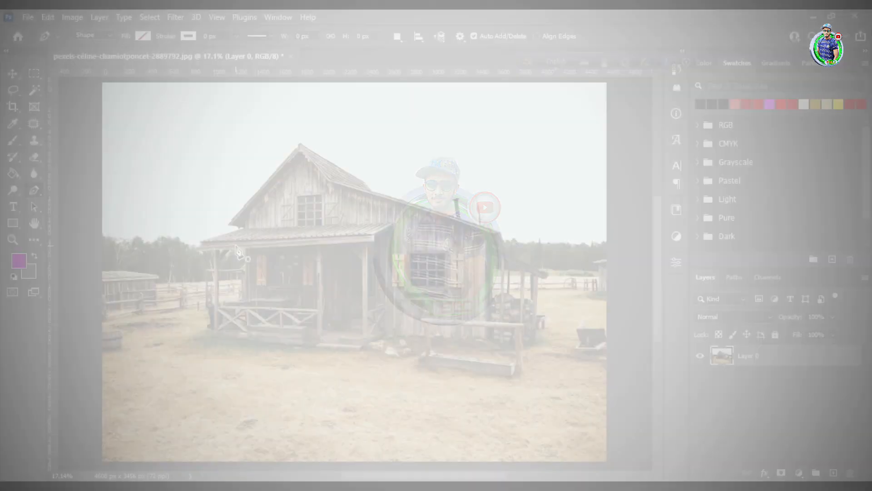
Start a Pen tool shape path at the porch's front left corner and trace along the porch base and rocks
scroll(213, 322, down, 1)
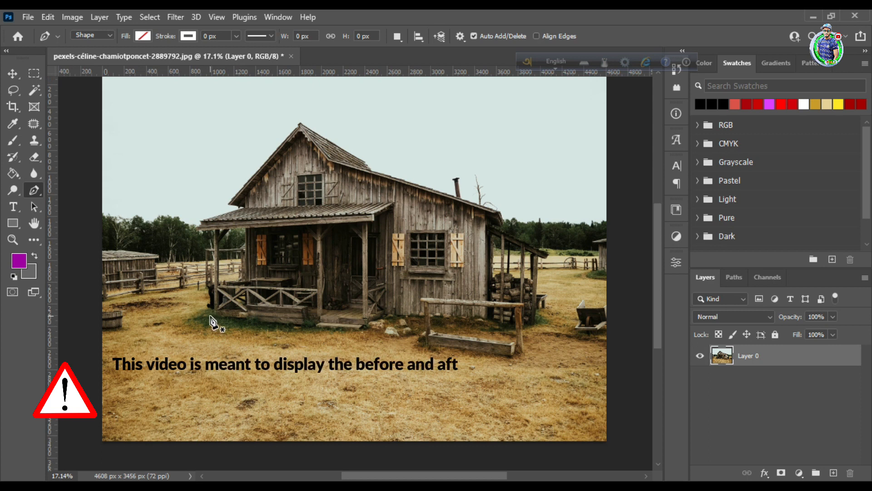
click(210, 316)
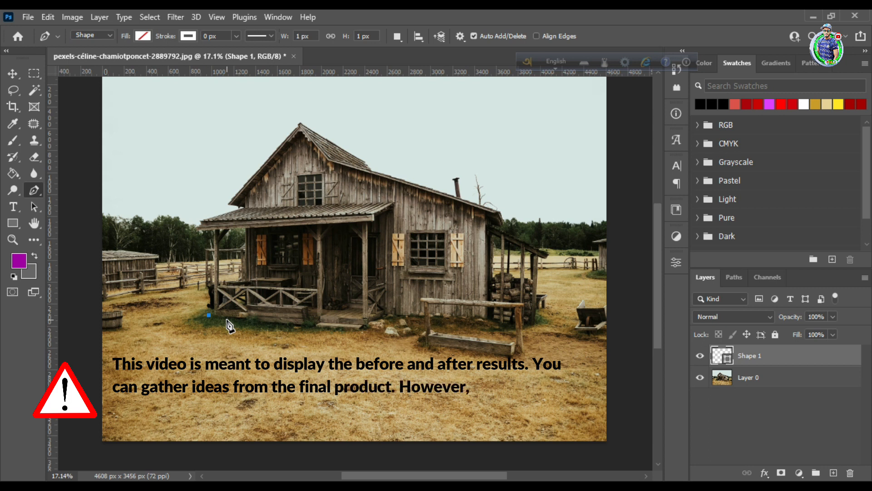
click(309, 326)
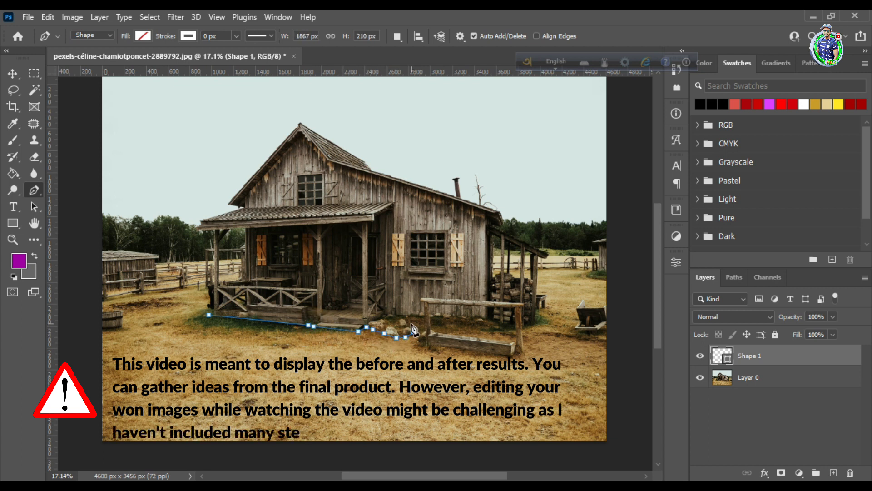
key(ctrl+space)
drag(517, 412, 579, 411)
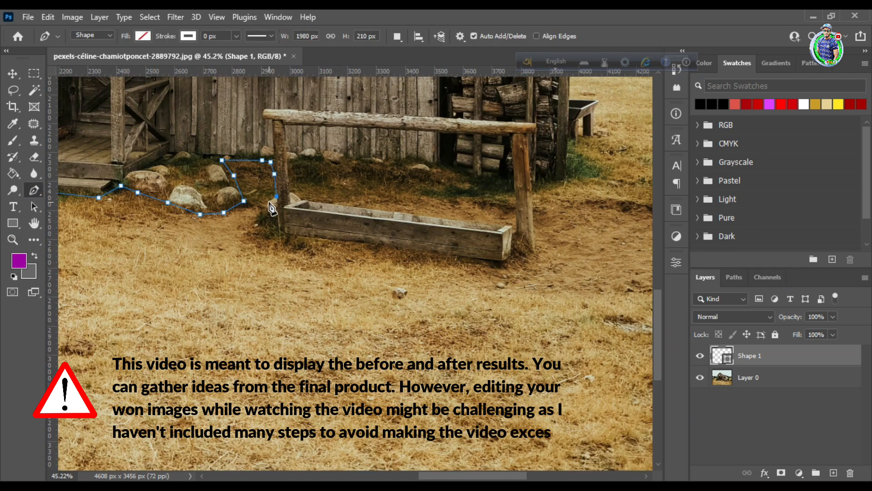
Continue the outline around the grass at the trough's near post and along the trough's lower edge to the far post
click(269, 202)
click(266, 210)
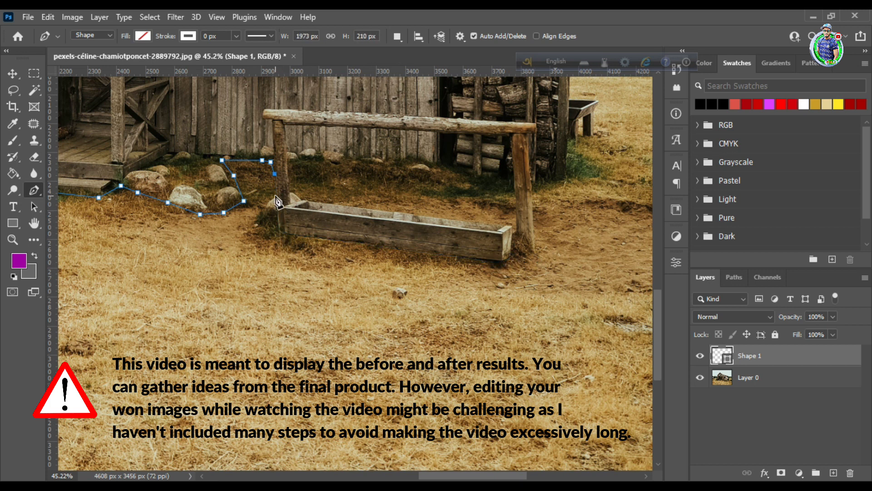
click(255, 219)
click(246, 232)
click(260, 244)
click(273, 243)
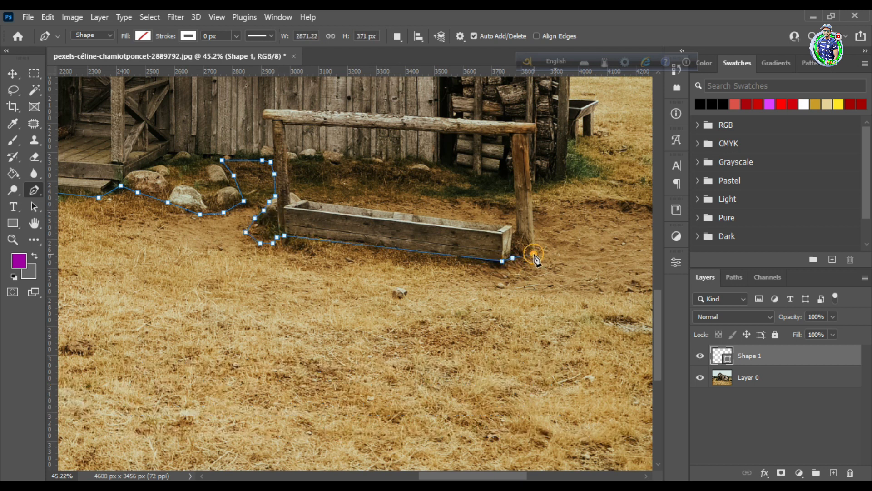
click(534, 256)
scroll(557, 244, up, 5)
drag(563, 247, 677, 334)
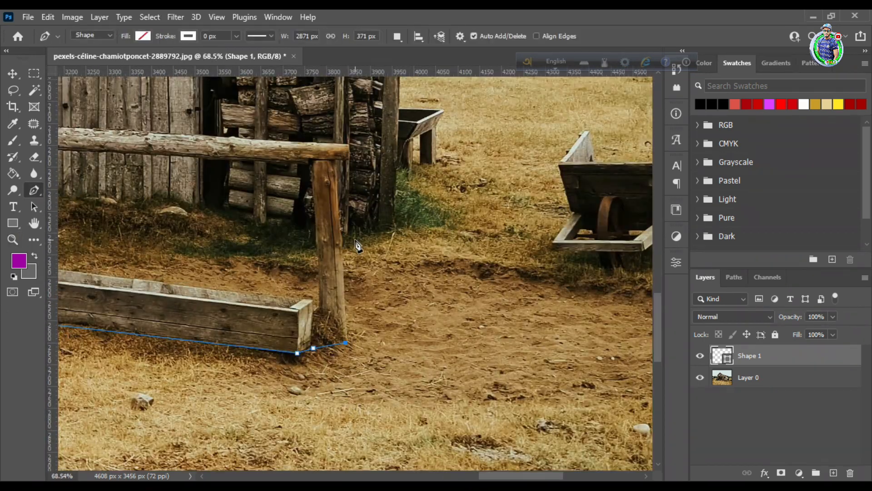
Trace along the ground beside the log pile and up the lean-to's corner post to the roof's lower tip
click(342, 233)
click(353, 234)
click(374, 232)
click(393, 233)
click(400, 198)
click(400, 173)
scroll(404, 184, up, 6)
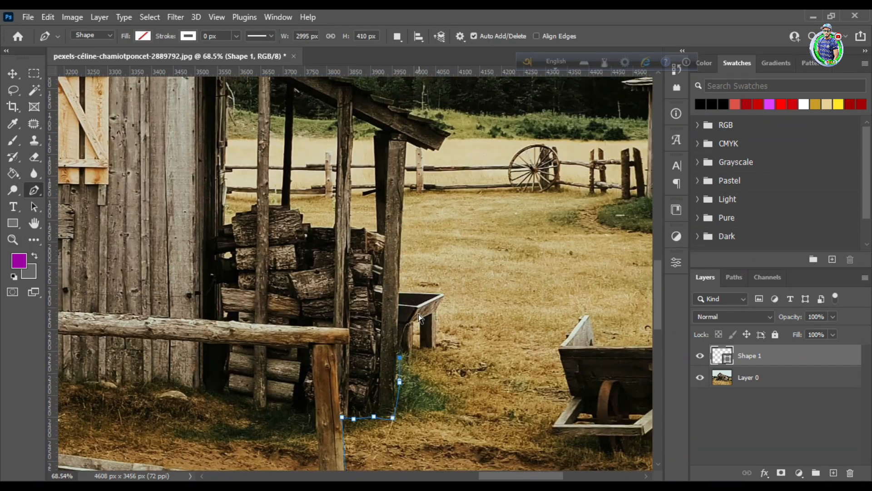
click(452, 136)
scroll(449, 227, up, 5)
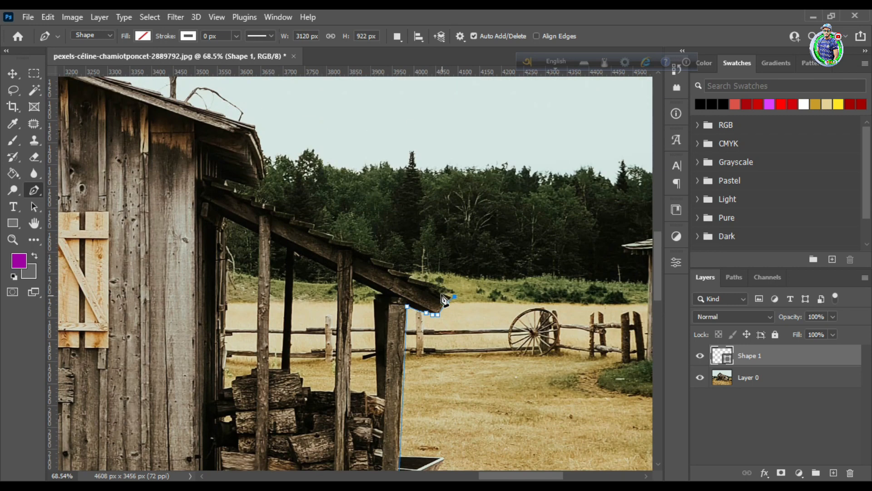
Undo the stray anchor and trace the stepped shingles up the lean-to roof
key(ctrl+z)
drag(312, 200, 318, 298)
click(558, 377)
click(318, 258)
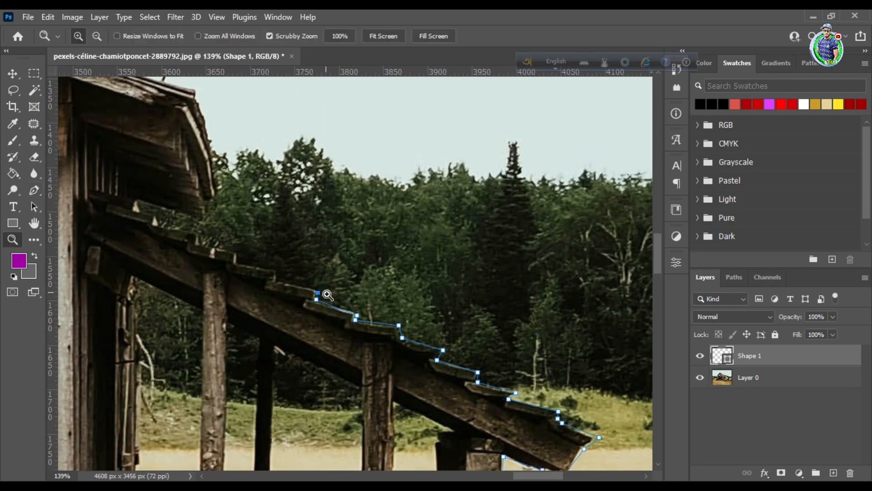
click(199, 245)
Continue the outline around the chimney and along the long main roof edge toward the gable
scroll(195, 252, up, 1)
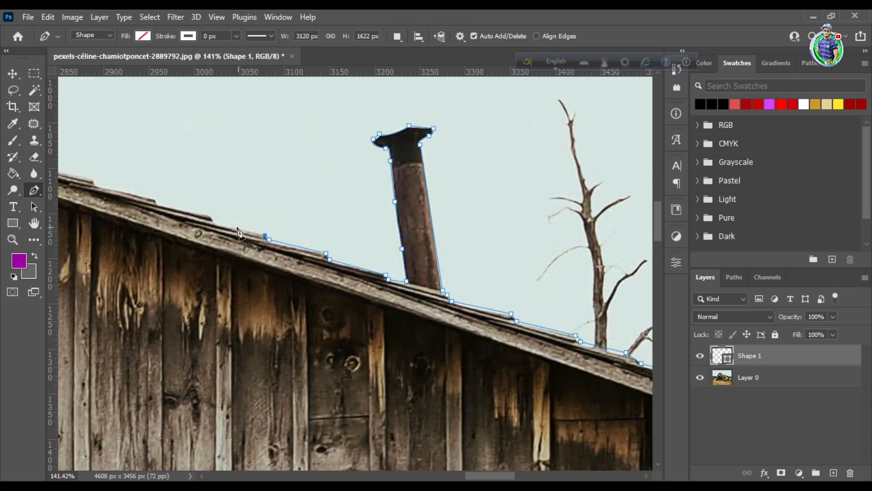
click(263, 231)
drag(263, 231, 494, 264)
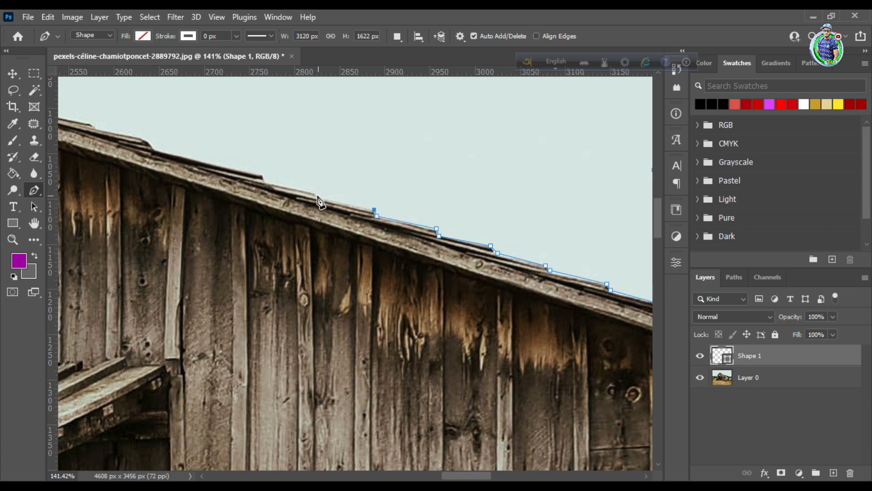
click(157, 150)
drag(157, 155, 490, 272)
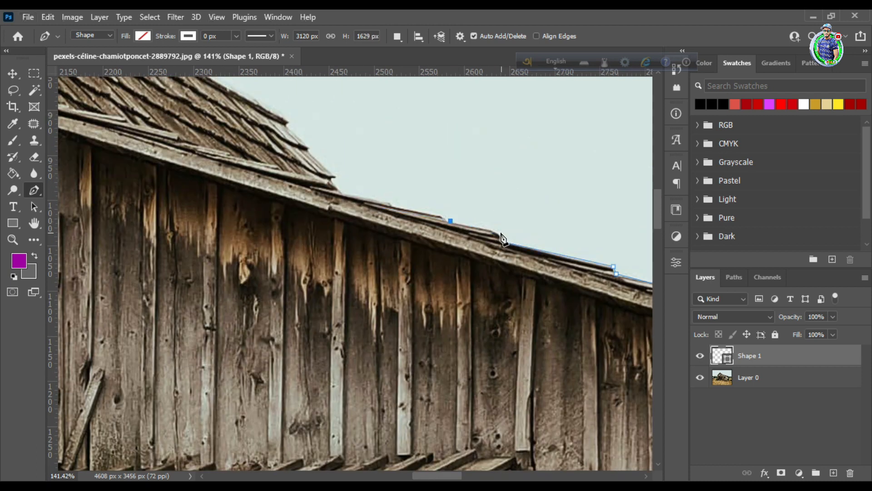
drag(356, 200, 674, 262)
click(19, 239)
drag(293, 254, 210, 263)
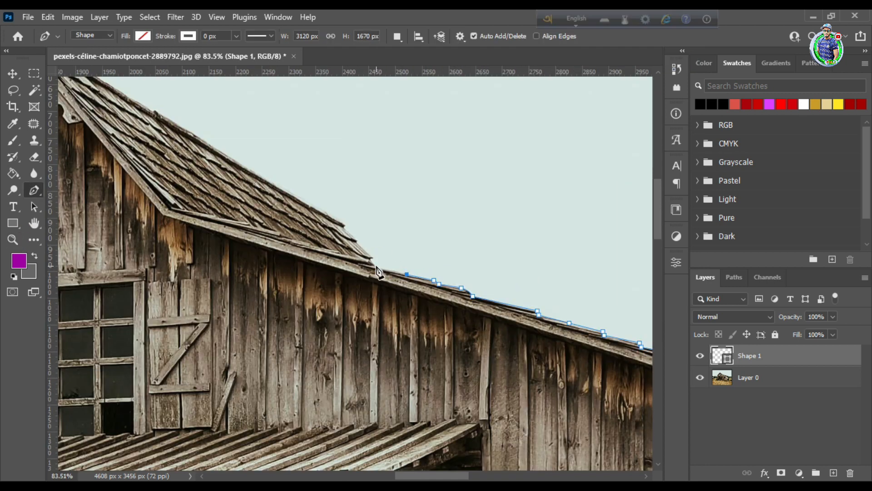
Trace the shingled gable roof over its peak and down its far side to the porch roof
click(357, 241)
scroll(345, 250, up, 1)
drag(346, 253, 521, 294)
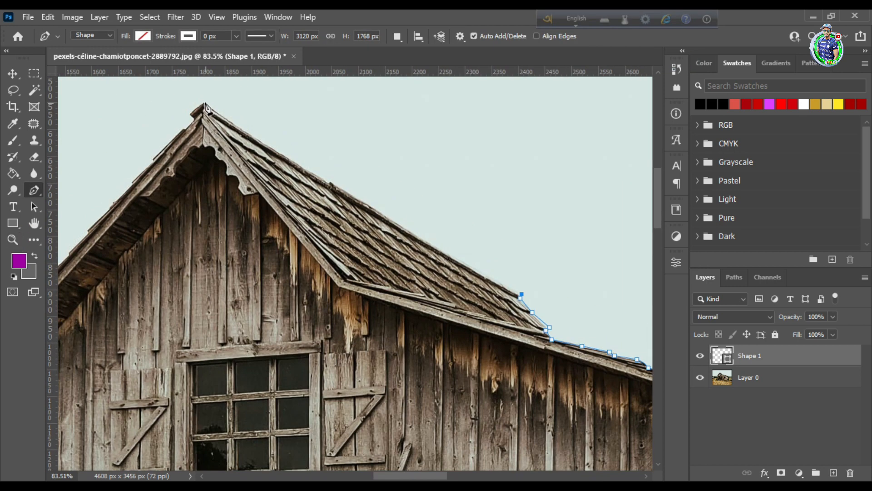
drag(172, 90, 129, 112)
key(ctrl+z)
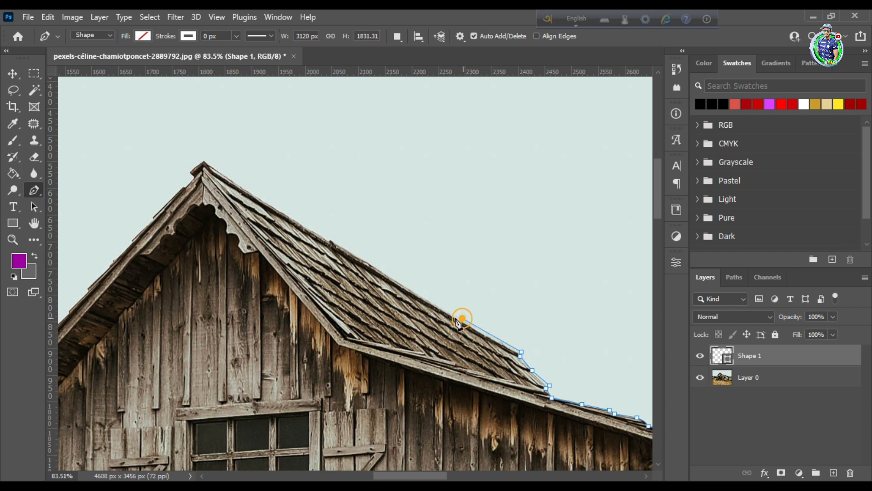
click(461, 319)
click(298, 384)
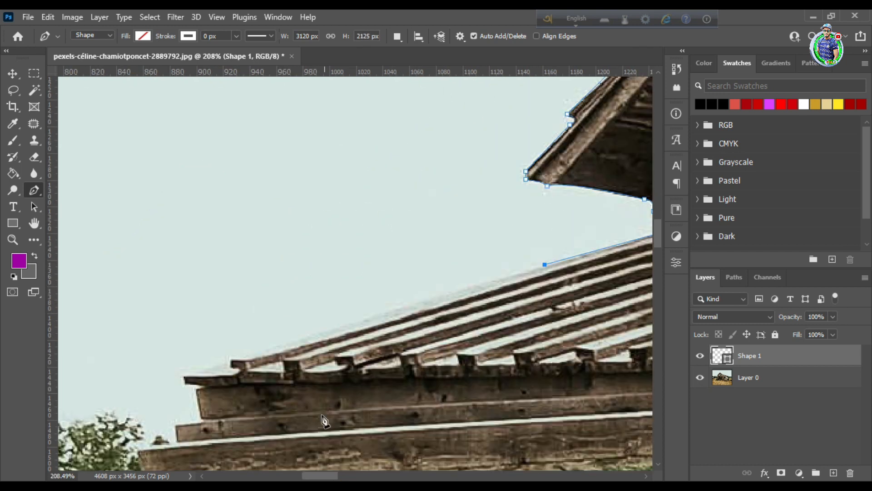
Outline the stepped left end of the porch roof and the underside of its beam
click(201, 423)
click(176, 426)
drag(321, 476, 308, 475)
click(363, 314)
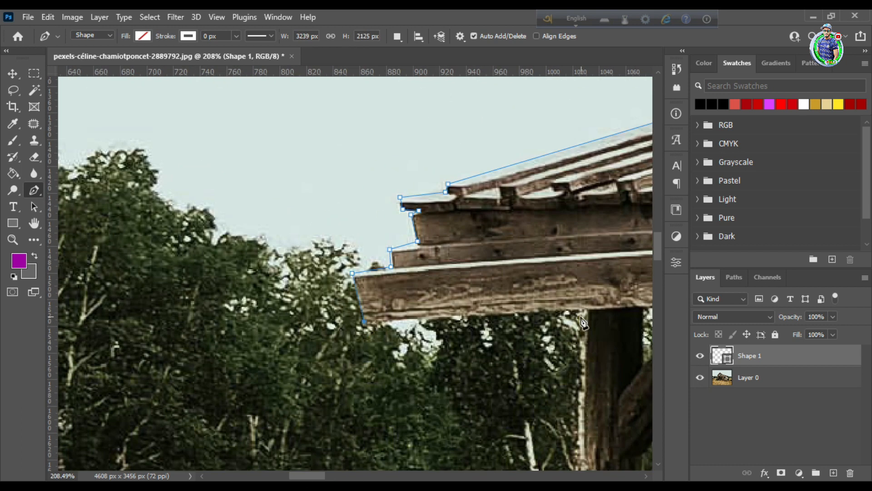
click(477, 365)
scroll(478, 366, down, 5)
Trace down the outer edge of the left porch post to its base
key(z)
drag(174, 250, 123, 250)
click(34, 191)
key(ctrl+z)
scroll(279, 272, down, 5)
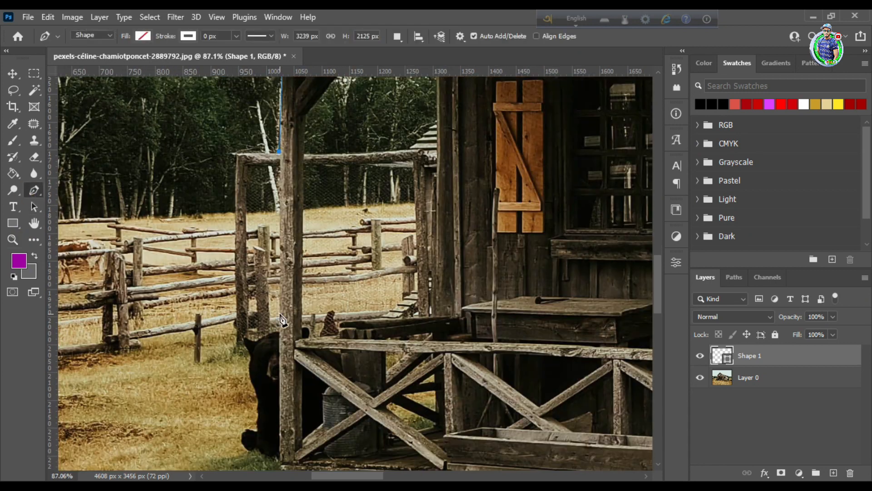
click(279, 265)
click(278, 407)
Convert the completed house outline into a selection
click(18, 242)
drag(291, 255, 191, 255)
click(13, 74)
right_click(371, 230)
click(25, 189)
click(38, 191)
right_click(256, 225)
right_click(476, 238)
click(503, 250)
click(502, 125)
Delete the background outside the house outline from Layer 0 and clear the selection
click(786, 377)
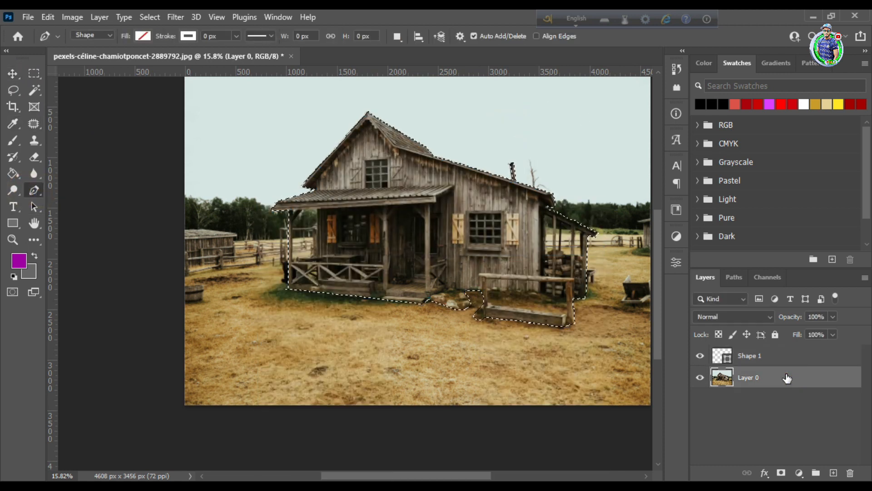
key(Delete)
key(ctrl+d)
Start a new shape path at the left porch opening's lower corner and trace up the inside of the post
click(13, 239)
drag(253, 214, 230, 230)
click(494, 181)
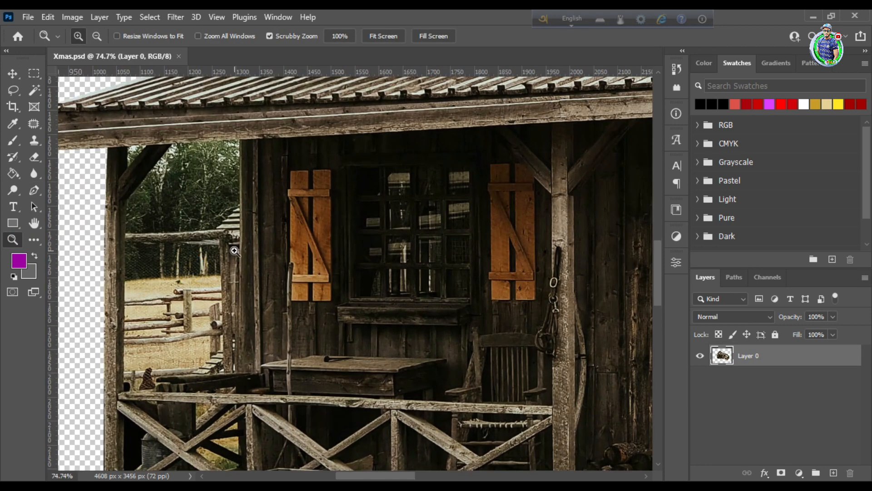
scroll(234, 251, down, 9)
click(34, 190)
scroll(172, 277, down, 2)
click(124, 277)
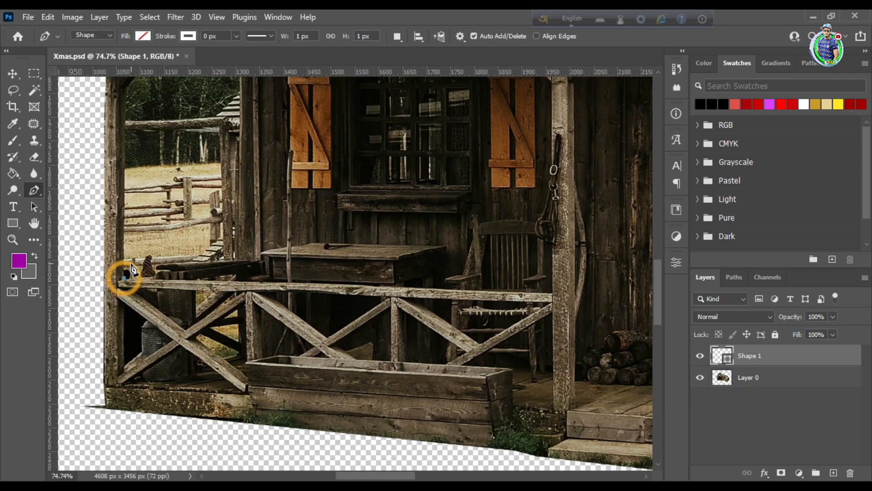
scroll(125, 254, up, 4)
click(127, 131)
Trace the porch opening along the diagonal brace, under the roof beam and down the house wall
scroll(149, 170, up, 1)
scroll(149, 170, up, 3)
click(174, 171)
click(241, 170)
scroll(240, 273, down, 1)
click(236, 370)
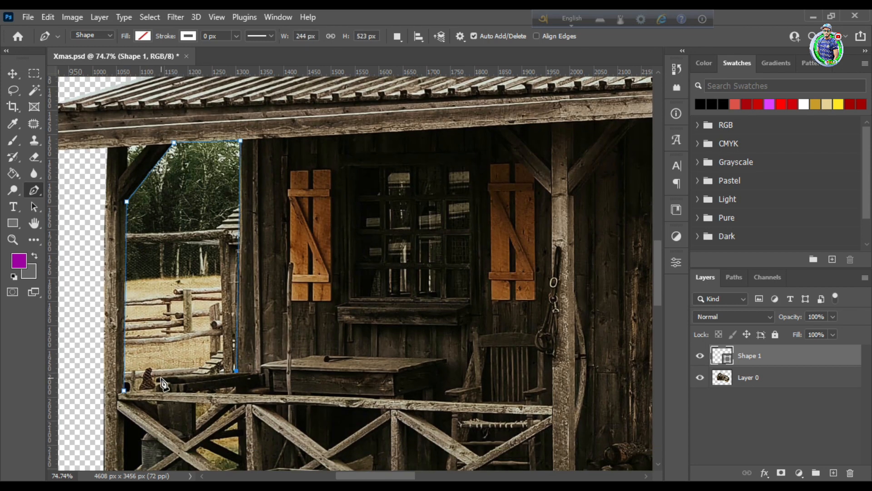
Finish outlining the porch opening along its lower edge and delete the background inside it from Layer 0
scroll(173, 370, down, 1)
click(157, 348)
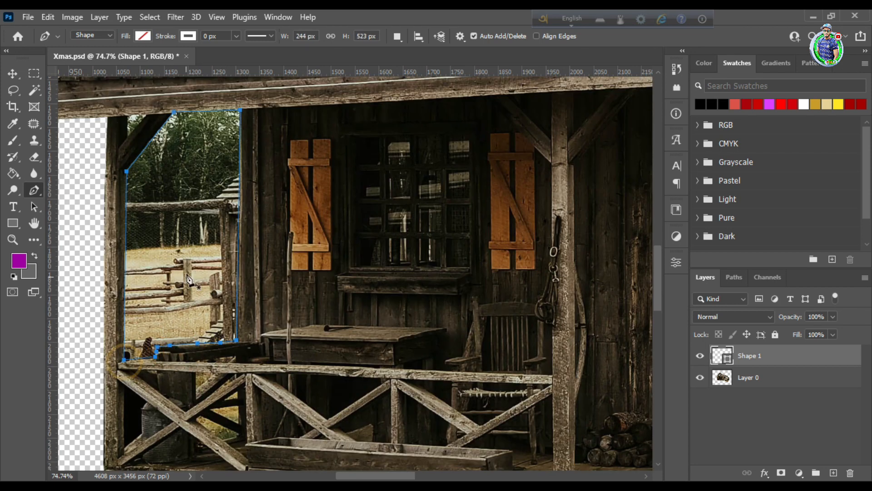
scroll(188, 279, down, 4)
click(754, 375)
scroll(173, 295, up, 6)
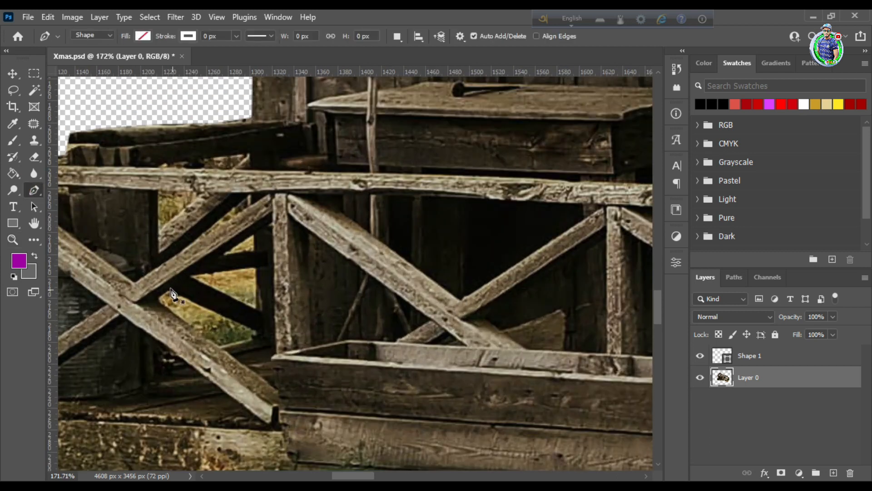
Outline the lowest background gap behind the porch railing, convert it to a selection and delete it from Layer 0
click(168, 291)
click(157, 299)
key(ctrl+space)
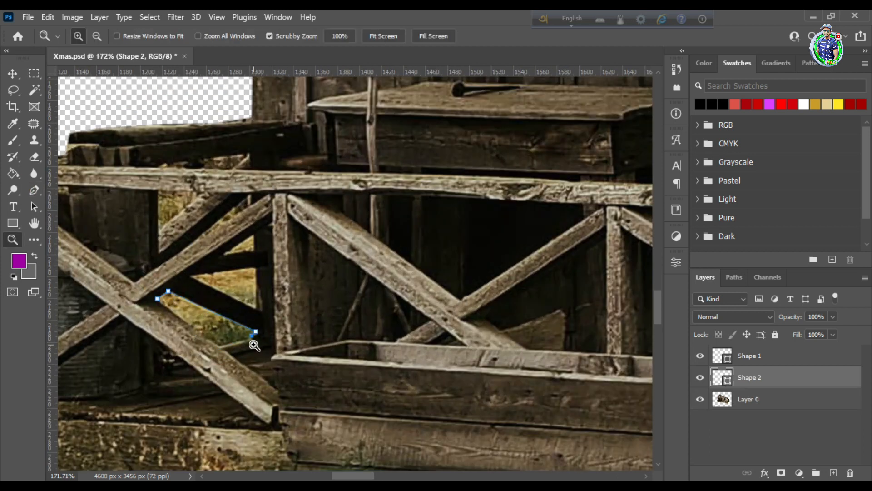
right_click(218, 323)
click(257, 91)
key(Return)
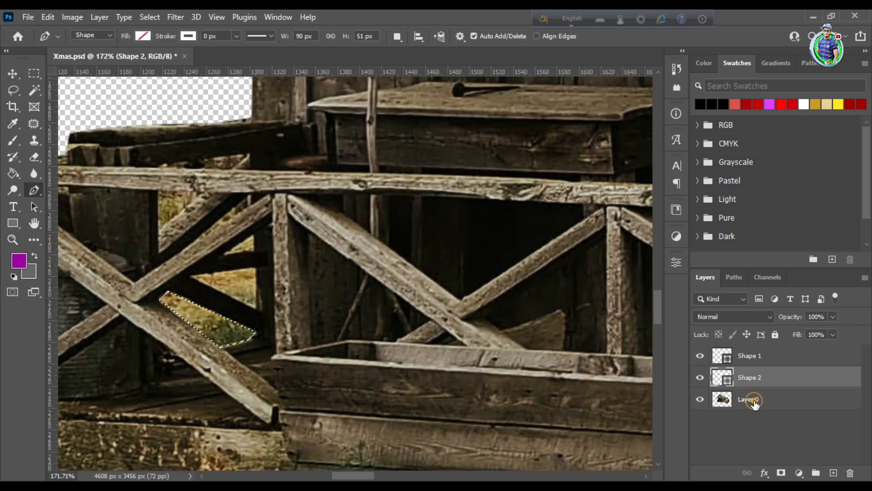
click(753, 401)
key(Delete)
key(ctrl+d)
Outline the triangular gap above the dark diagonal beam, convert it to a selection and delete it from Layer 0
click(191, 275)
click(257, 270)
click(257, 309)
right_click(235, 286)
click(277, 251)
click(499, 124)
click(749, 421)
key(Delete)
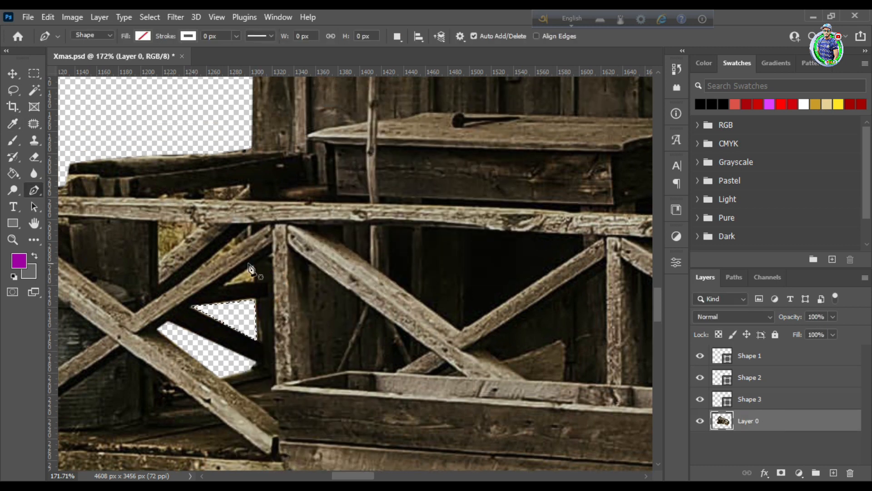
Outline the upper left triangular gap under the railing, convert it to a selection and delete it from Layer 0
click(158, 262)
click(203, 223)
click(157, 262)
right_click(172, 238)
click(216, 250)
click(499, 125)
click(748, 443)
key(Delete)
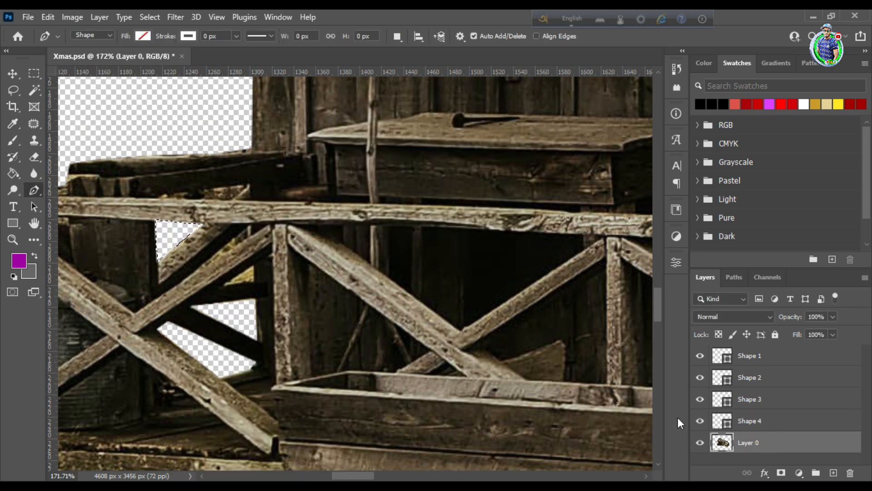
Outline the small remaining triangular gap beside the railing post, convert it to a selection and delete it from Layer 0
click(225, 285)
click(254, 267)
click(254, 278)
click(225, 285)
right_click(246, 275)
click(289, 252)
click(499, 125)
scroll(499, 182, down, 1)
click(768, 462)
key(Delete)
Delete all the leftover shape layers, keeping only Layer 0
click(768, 355)
scroll(769, 427, down, 1)
shift+click(769, 430)
right_click(767, 390)
click(636, 82)
click(375, 201)
Start a new Pen shape path at the top corner of the lean-to opening next to the house wall
key(z)
drag(356, 258, 283, 270)
drag(350, 216, 417, 213)
key(p)
click(311, 132)
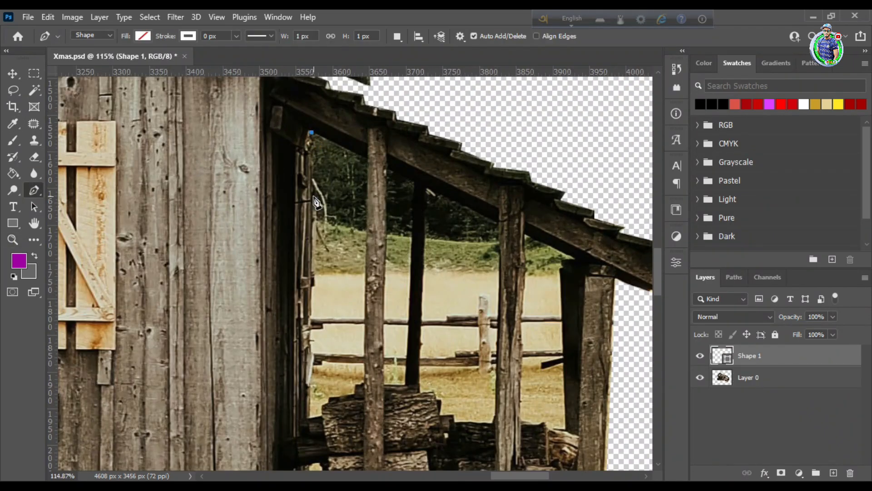
key(z)
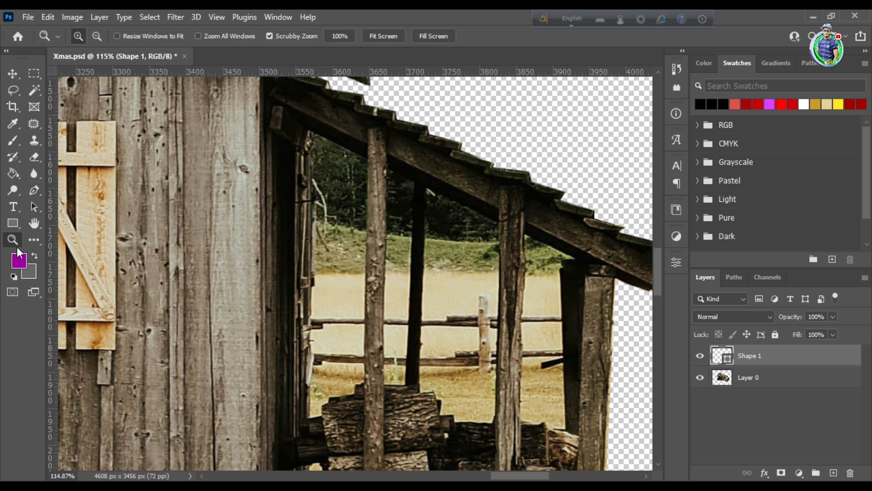
drag(308, 252, 377, 252)
key(p)
Trace the lean-to opening down the rough edge of the house wall to the log pile
click(321, 291)
click(326, 301)
click(329, 335)
scroll(329, 335, down, 2)
click(318, 325)
click(314, 397)
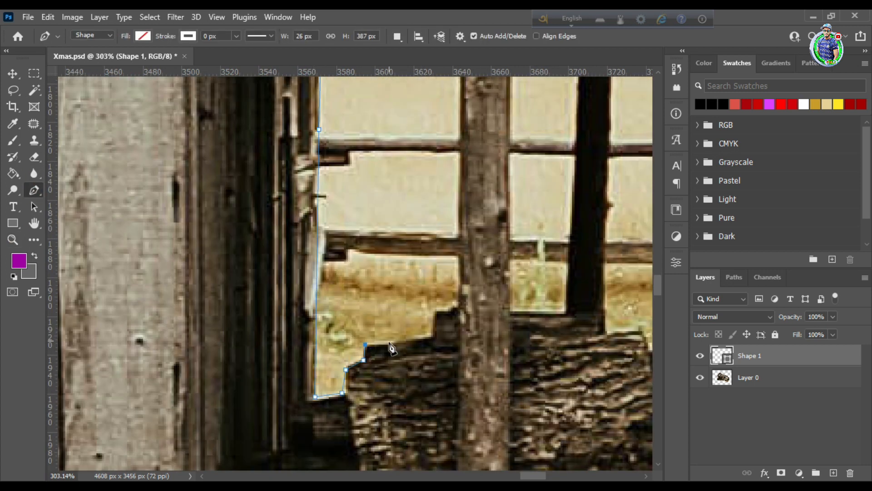
Trace over the logs and up the first lean-to post, closing the path under the roof
click(455, 307)
key(z)
key(p)
click(459, 240)
scroll(460, 236, up, 1)
click(461, 173)
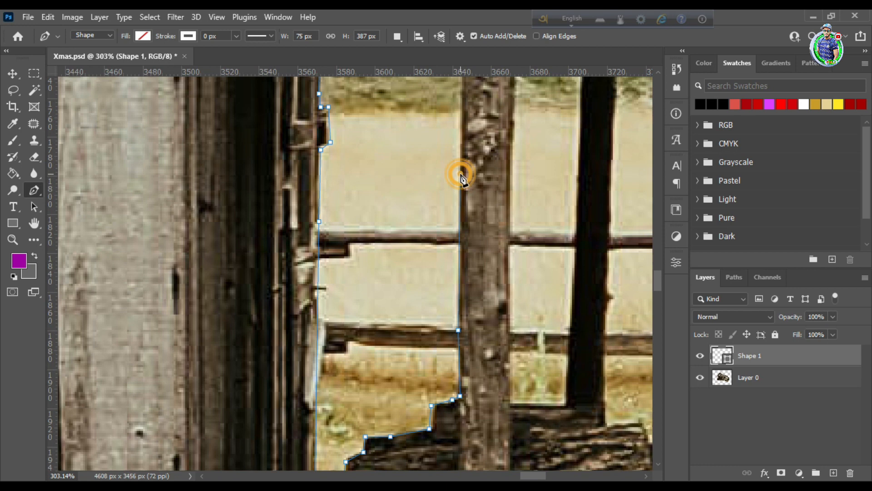
scroll(464, 165, up, 5)
click(468, 159)
click(468, 246)
click(319, 179)
Convert the first lean-to opening's path to a selection and delete the background inside it from Layer 0
right_click(341, 189)
click(397, 250)
key(Return)
click(781, 384)
key(Delete)
key(z)
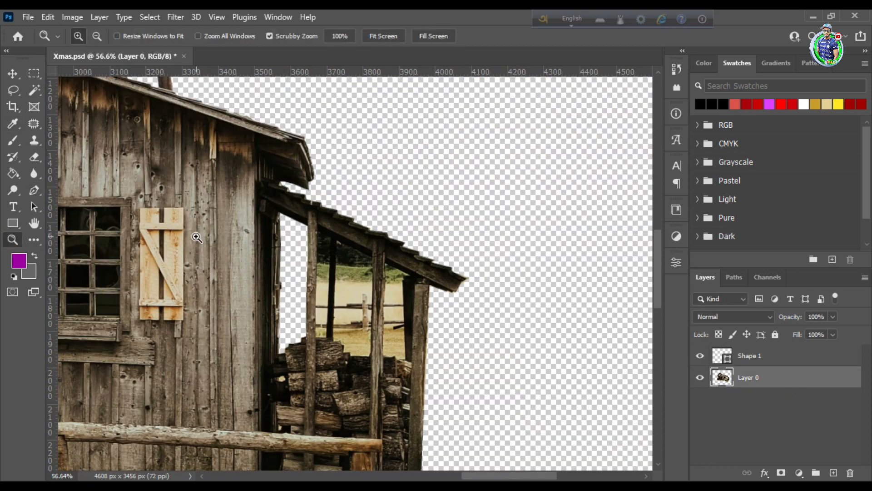
Try to trace the narrow gap between the first lean-to post and the thin dark post and delete its background from Layer 0
drag(394, 334, 429, 381)
key(p)
click(232, 130)
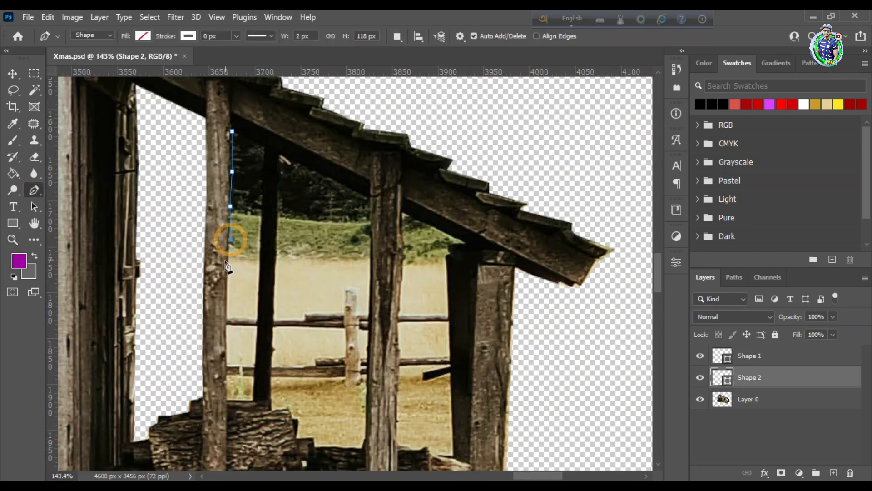
click(263, 148)
click(232, 131)
right_click(260, 174)
click(295, 243)
key(Return)
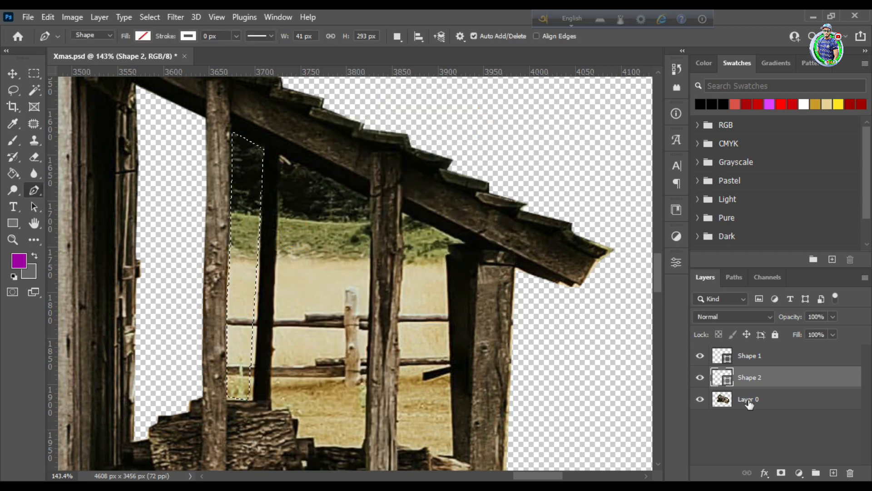
click(749, 401)
key(Delete)
key(ctrl+z)
Delete the leftover Shape 1 and Shape 2 layers
click(748, 357)
key(Delete)
key(Delete)
Retrace the narrow gap between the first lean-to post and the thin dark post as a closed Pen path
click(231, 131)
click(232, 205)
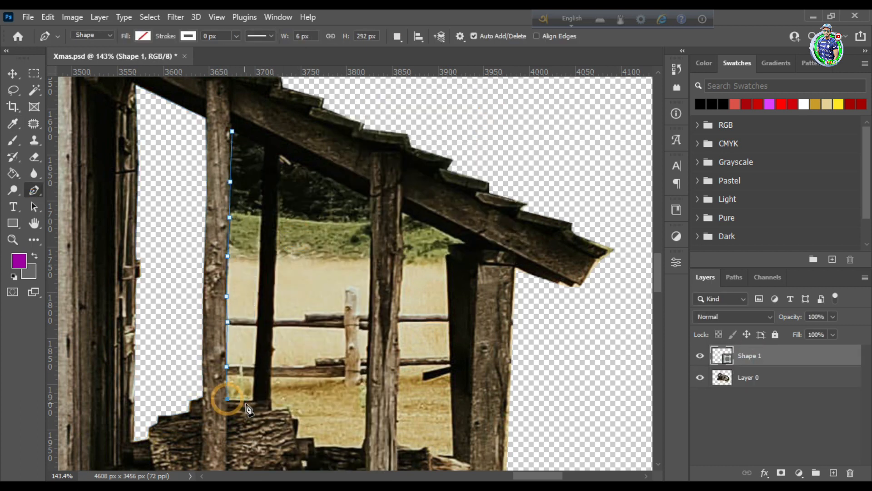
click(252, 400)
click(265, 188)
click(232, 171)
Convert the narrow gap's path to a selection, delete the background inside it from Layer 0 and deselect
right_click(247, 214)
click(283, 282)
click(507, 122)
click(789, 375)
key(Delete)
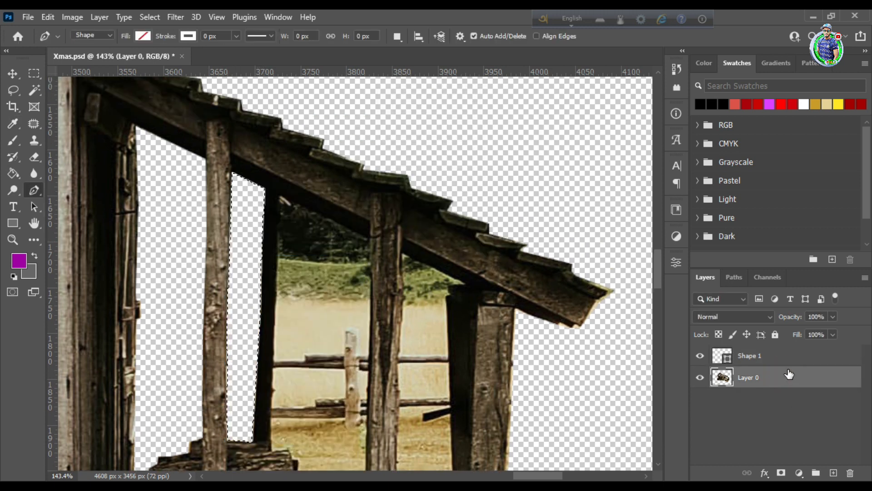
key(ctrl+d)
Start a Pen path at the foot of the thin dark post and trace the log tops to the next thick post
scroll(277, 327, down, 2)
click(270, 332)
click(274, 340)
click(289, 337)
click(292, 349)
scroll(298, 301, down, 1)
click(361, 325)
click(365, 314)
Trace up the thick post to the roof beam and close the path down the edge of the thin dark post
scroll(367, 293, up, 5)
click(368, 178)
key(ctrl+z)
click(371, 239)
scroll(370, 227, up, 1)
click(368, 198)
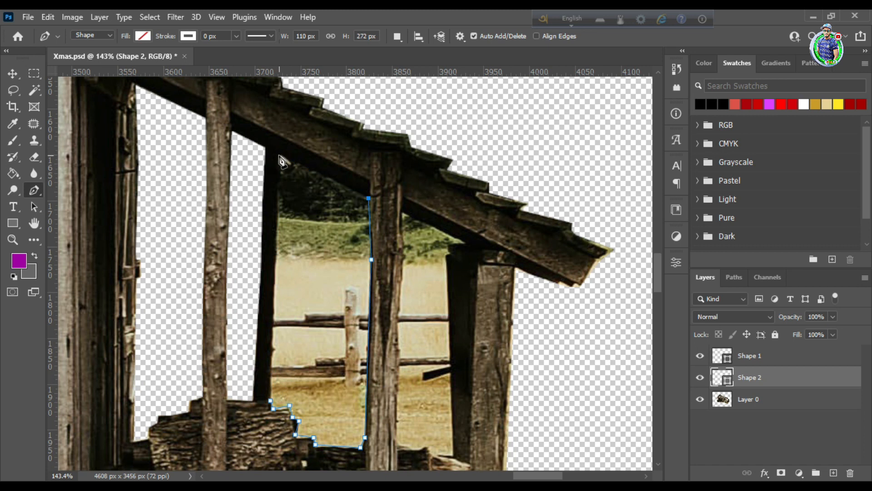
scroll(277, 218, down, 1)
click(273, 332)
click(271, 360)
Convert the wide opening's path to a selection, delete the fence and field inside it from Layer 0 and deselect
right_click(295, 281)
click(330, 350)
click(503, 126)
click(781, 398)
key(Delete)
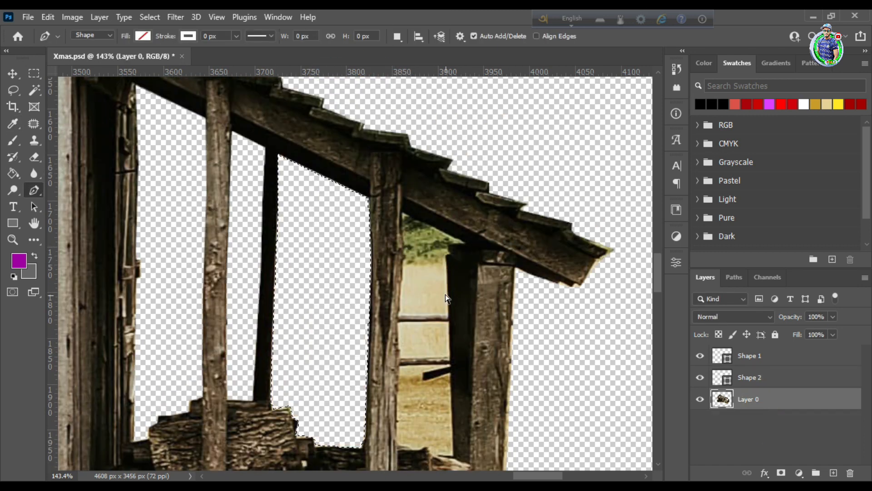
key(ctrl+d)
Trace the last lean-to opening with the Pen tool from the roof beam down the thick post's edge to the logs
click(402, 212)
click(399, 334)
click(399, 368)
click(398, 391)
scroll(398, 390, down, 2)
click(399, 367)
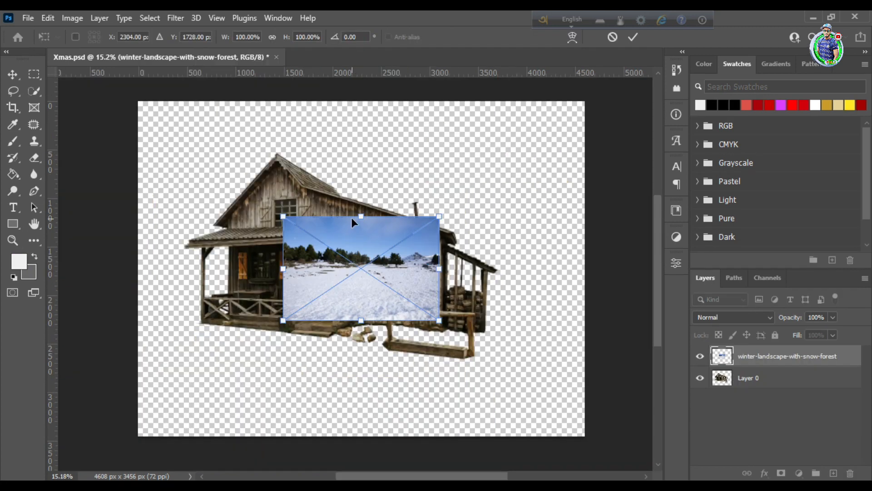
Extend the canvas around the cut-out house to 5758 x 4276 px with the Crop tool
drag(361, 214, 367, 97)
drag(361, 374, 362, 441)
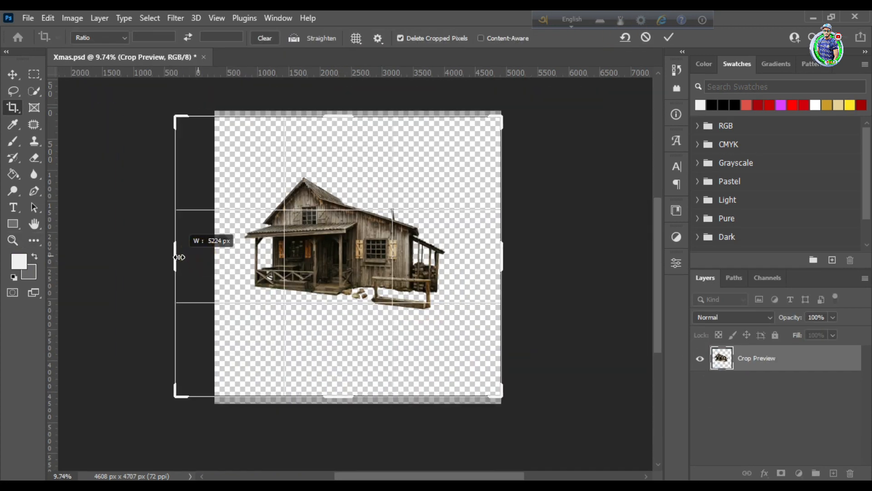
drag(179, 257, 159, 257)
drag(339, 117, 342, 121)
drag(338, 396, 337, 386)
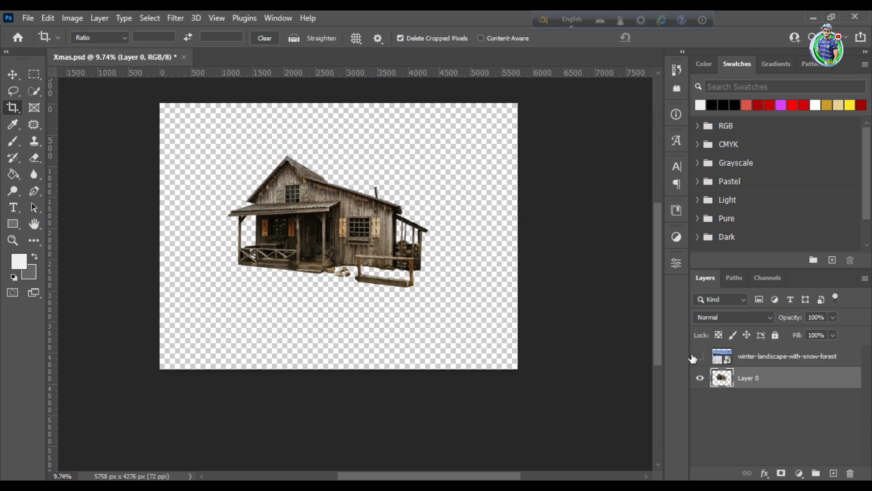
Scale and move the winter-landscape-with-snow-forest image so that it fills the canvas width as the background
key(ctrl+t)
drag(340, 344, 338, 415)
drag(399, 254, 398, 296)
drag(372, 253, 391, 253)
click(13, 74)
drag(296, 203, 302, 217)
Rasterize the winter landscape layer and select its sky with the Quick Selection tool
right_click(750, 382)
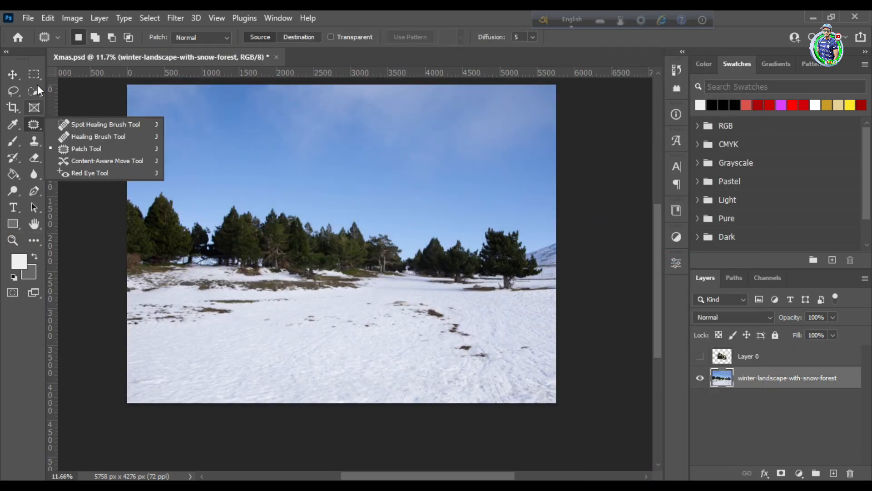
click(37, 86)
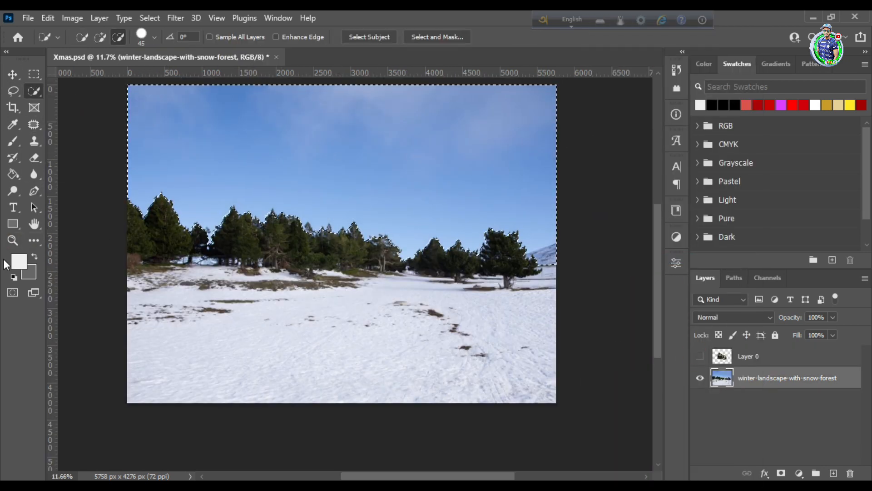
right_click(487, 298)
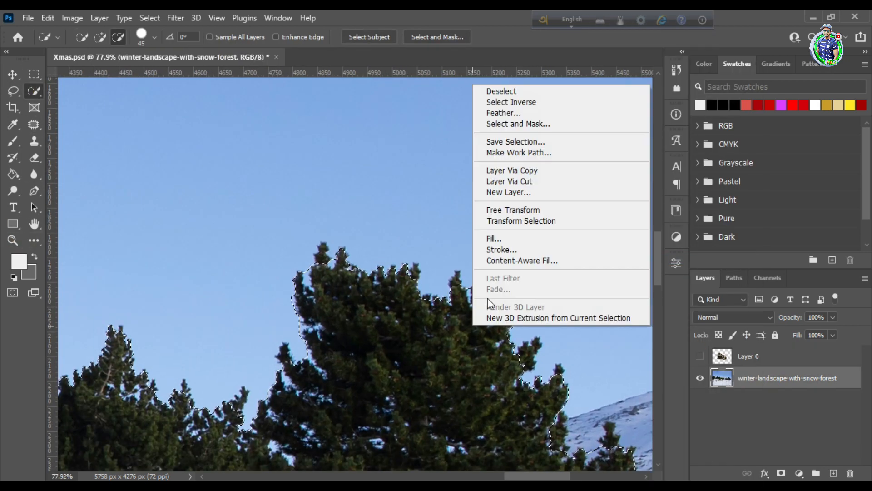
key(Escape)
Subtract the large pine's branch edges from the sky selection using a Quick Selection brush of size 15
key(bracketleft)
key(bracketleft)
key(bracketleft)
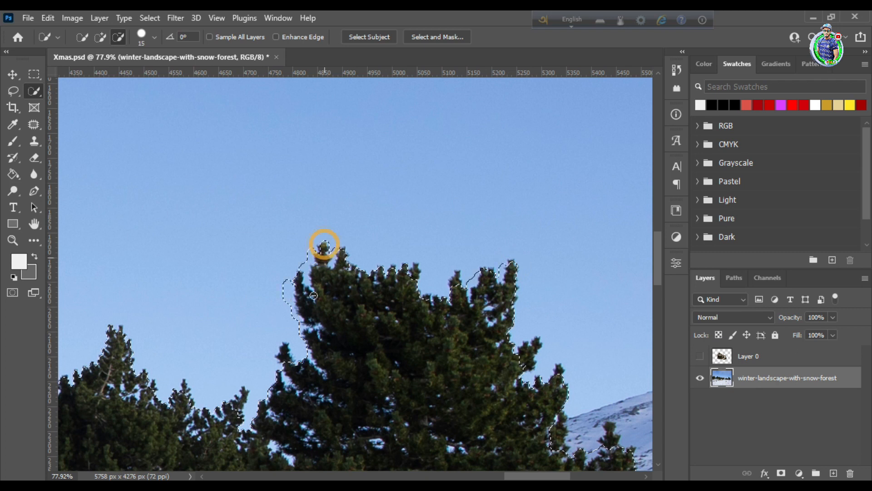
scroll(325, 246, down, 6)
scroll(291, 245, up, 5)
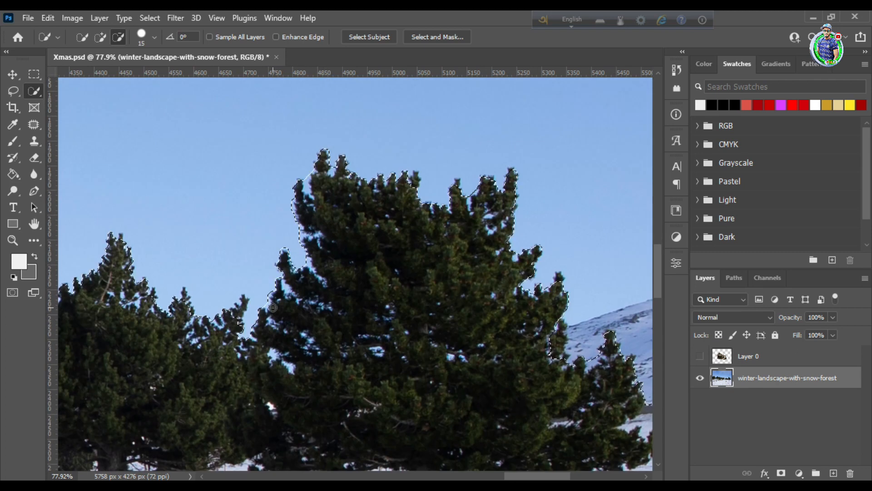
click(309, 175)
scroll(309, 191, down, 1)
click(310, 254)
scroll(291, 286, down, 4)
click(271, 300)
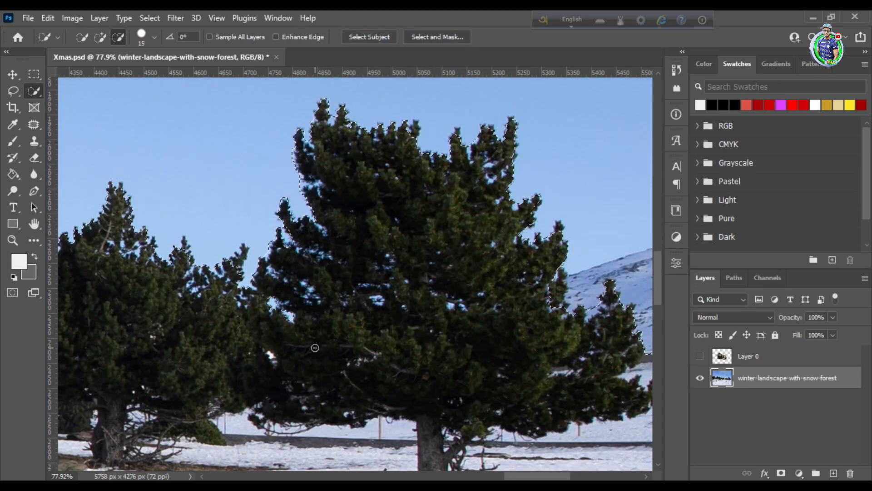
Delete the selected sky from the winter landscape layer
key(z)
click(298, 171)
drag(399, 208, 382, 213)
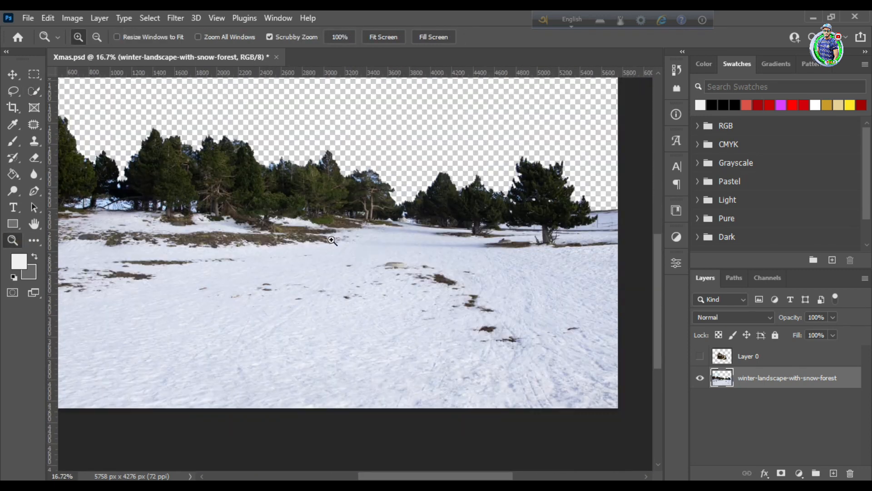
scroll(212, 241, up, 2)
Erase the row of background trees along the horizon with an enlarged eraser, keeping the large pine
key(e)
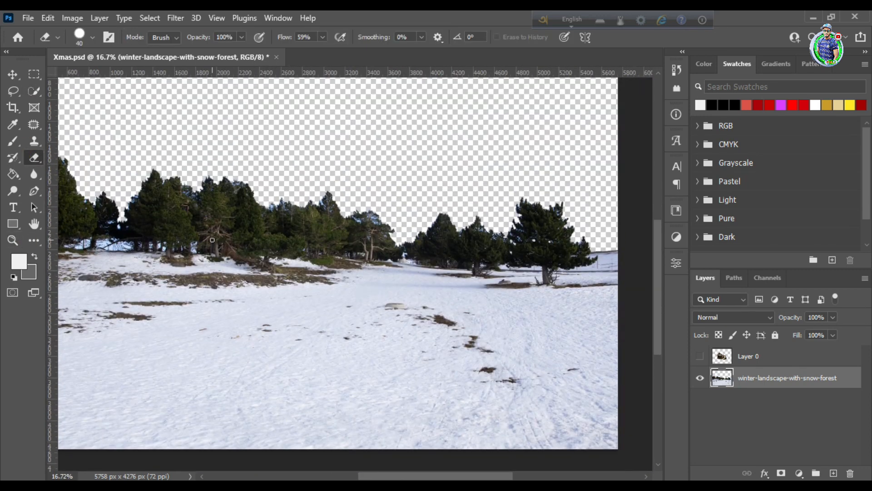
scroll(213, 242, left, 5)
scroll(212, 242, right, 1)
key(])
key(])
key(])
key(])
key(])
key(])
key(])
key(])
key(])
key(])
key(])
key(])
mouse_move(98, 198)
mouse_down()
mouse_move(169, 230)
mouse_move(134, 192)
mouse_move(380, 206)
mouse_up()
mouse_move(380, 205)
mouse_down()
mouse_move(225, 227)
mouse_move(499, 230)
mouse_up()
drag(422, 476, 466, 475)
drag(327, 216, 345, 247)
Erase the remaining trees right beside the large pine with a smaller eraser brush
key(z)
drag(457, 251, 505, 251)
key(e)
key([)
key([)
key([)
key([)
key([)
key([)
key([)
key([)
key([)
key([)
key([)
key([)
mouse_move(277, 209)
mouse_down()
mouse_move(268, 245)
mouse_move(283, 255)
mouse_move(263, 296)
mouse_move(182, 293)
mouse_move(253, 279)
mouse_up()
key(])
key(])
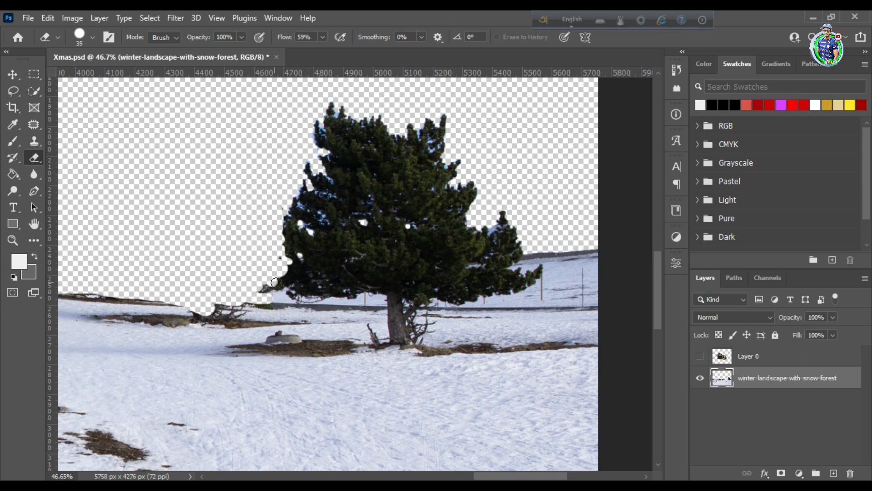
Show the house on Layer 0 again and nudge it into place on the snow
key(z)
drag(430, 252, 372, 253)
drag(494, 261, 518, 261)
click(700, 356)
drag(336, 253, 292, 253)
key(v)
drag(294, 235, 291, 235)
key(z)
drag(248, 245, 276, 284)
mouse_move(344, 303)
mouse_down()
mouse_move(360, 327)
mouse_move(359, 304)
mouse_up()
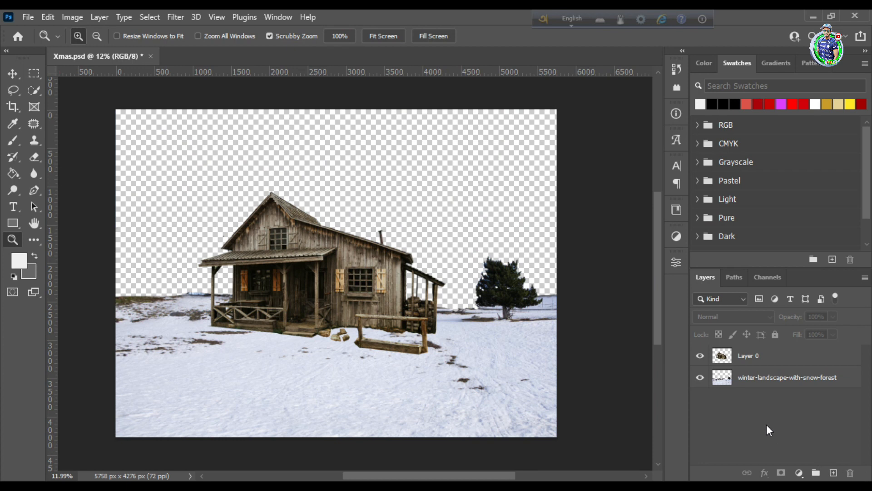
Add a Hue/Saturation adjustment layer above the house on Layer 0
click(772, 356)
click(700, 378)
click(800, 474)
click(811, 352)
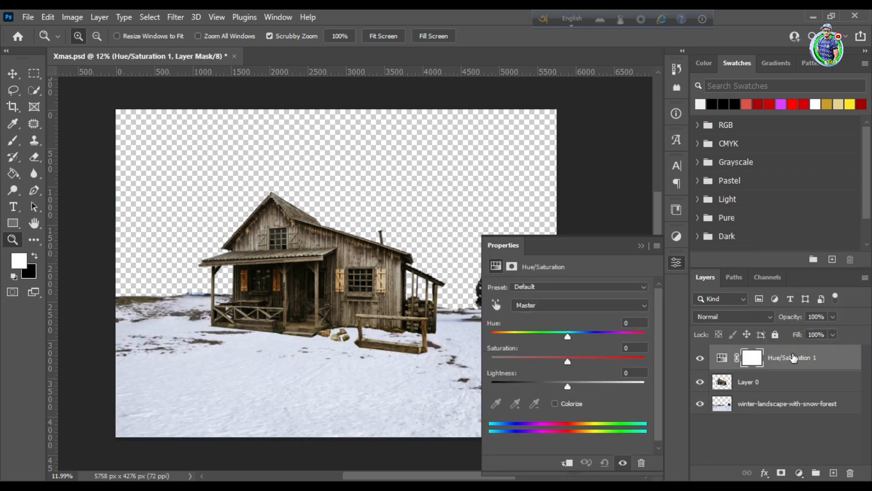
Set the Yellows saturation to -50 in the Hue/Saturation adjustment and shift the hue slightly lower
click(538, 304)
click(541, 333)
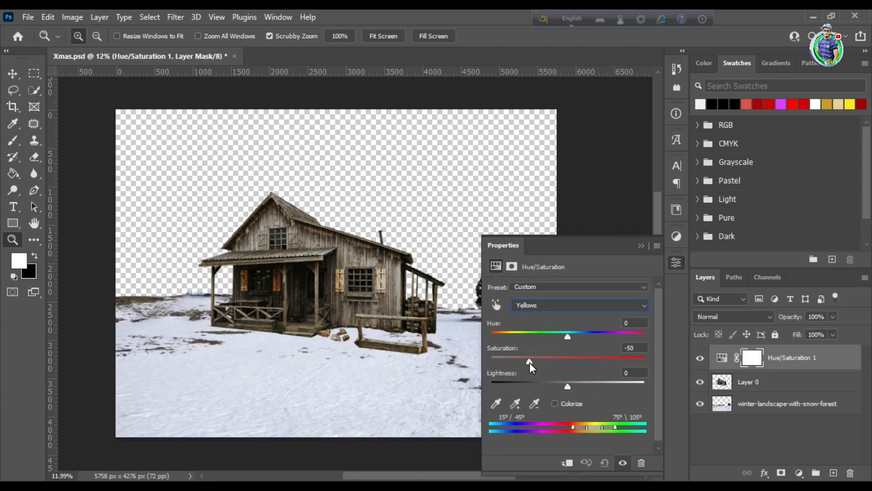
drag(568, 336, 561, 340)
click(642, 246)
click(699, 358)
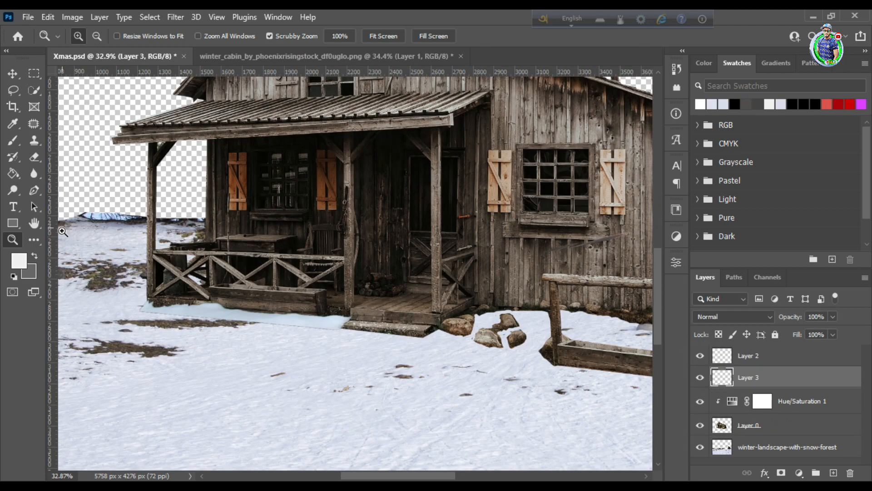
Undo the hard erasing on Layer 3 and fade the snow patch's outer edge with a soft eraser, size 45 at 87% flow
click(131, 254)
key(e)
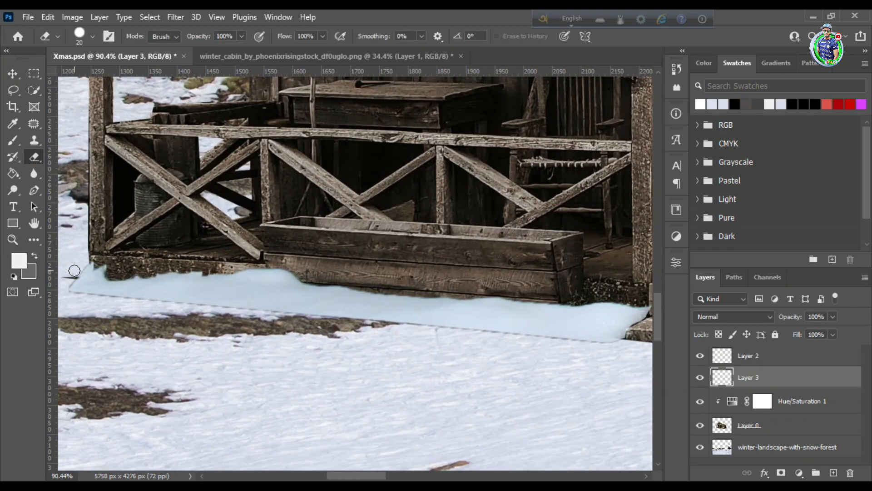
key(ctrl+z)
click(92, 36)
double_click(74, 195)
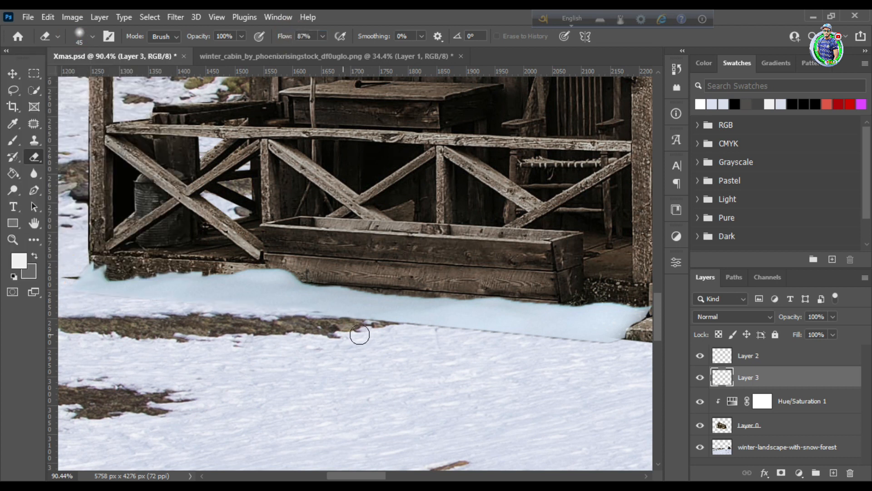
shift+click(96, 305)
Adjust the tones of the snow patch on Layer 3 with Levels
key(z)
drag(210, 289, 166, 278)
drag(254, 296, 220, 309)
key(v)
key(ctrl+l)
mouse_move(548, 213)
mouse_down()
mouse_move(582, 214)
mouse_move(558, 219)
mouse_up()
key(Return)
Blend the snow patch on Layer 3 with the ground by adjusting its Blend If range for the underlying layer
right_click(817, 378)
click(708, 28)
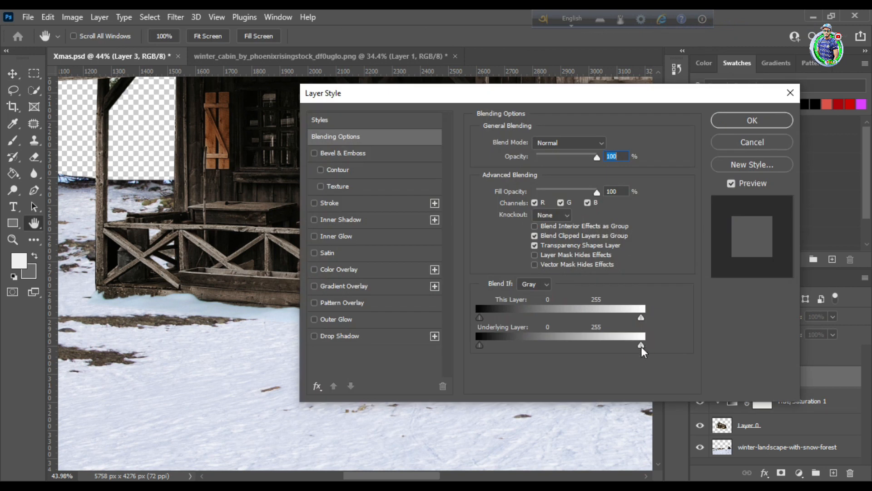
key(Return)
Duplicate the snow patch of Layer 3 and fit the copy behind the house, below Layer 0, along its side wall
key(z)
drag(89, 318, 50, 313)
drag(265, 354, 279, 354)
key(v)
alt+drag(110, 297, 396, 293)
drag(774, 378, 772, 450)
key(ctrl+t)
drag(418, 299, 423, 309)
key(Return)
Select the leftover ground below the side wall and woodshed with a rectangular marquee and delete it from Layer 0
key(z)
drag(595, 342, 633, 328)
click(32, 71)
drag(263, 277, 588, 394)
click(774, 412)
key(Delete)
key(ctrl+d)
Set the eraser to the Hard Round brush and clean up the leftover ground at the base of the house
key(z)
drag(258, 254, 281, 287)
key(e)
click(92, 36)
click(71, 228)
mouse_move(462, 477)
mouse_down()
mouse_move(478, 478)
mouse_move(471, 477)
mouse_up()
Patch over the unwanted objects on the house's side wall on Layer 0, using clean wood as the source
click(34, 123)
mouse_move(199, 186)
mouse_down()
mouse_move(201, 219)
mouse_move(198, 184)
mouse_up()
drag(218, 202, 180, 193)
drag(240, 213, 195, 187)
key(ctrl+d)
scroll(288, 175, down, 1)
drag(304, 207, 303, 173)
key(ctrl+d)
mouse_move(286, 190)
mouse_down()
mouse_move(293, 215)
mouse_move(287, 191)
mouse_up()
drag(272, 205, 273, 172)
key(ctrl+d)
mouse_move(441, 228)
mouse_down()
mouse_move(365, 190)
mouse_move(404, 173)
mouse_up()
key(ctrl+d)
Patch the remaining blemishes around the woodshed beam and the adjoining wall on Layer 0
scroll(477, 204, up, 1)
drag(474, 208, 447, 227)
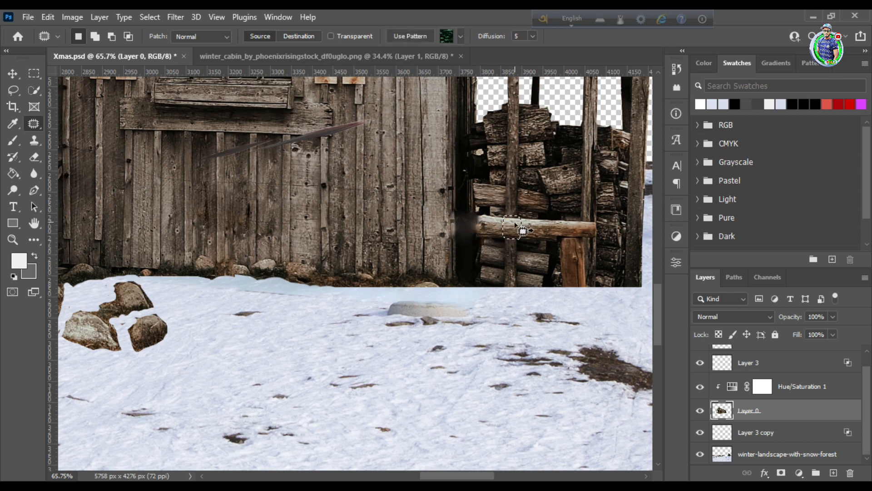
key(ctrl+d)
scroll(597, 250, up, 3)
drag(586, 291, 585, 310)
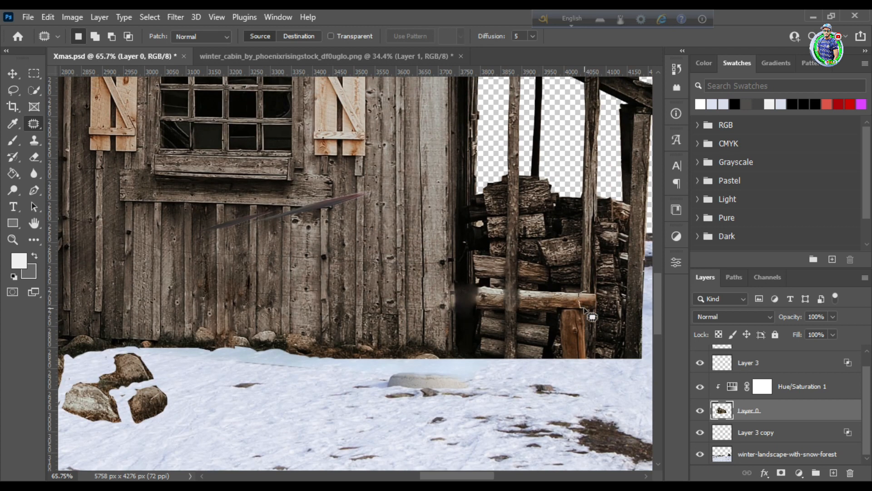
key(ctrl+d)
drag(429, 219, 386, 220)
Move Layer 3 copy above Layer 0, duplicate it and position the snow patches along the base of the wall
key(v)
drag(768, 432, 772, 399)
drag(773, 411, 774, 375)
mouse_move(305, 285)
mouse_down()
mouse_move(311, 275)
mouse_move(308, 294)
mouse_up()
click(767, 452)
scroll(767, 452, up, 1)
scroll(767, 453, down, 1)
click(771, 383)
right_click(771, 382)
click(708, 260)
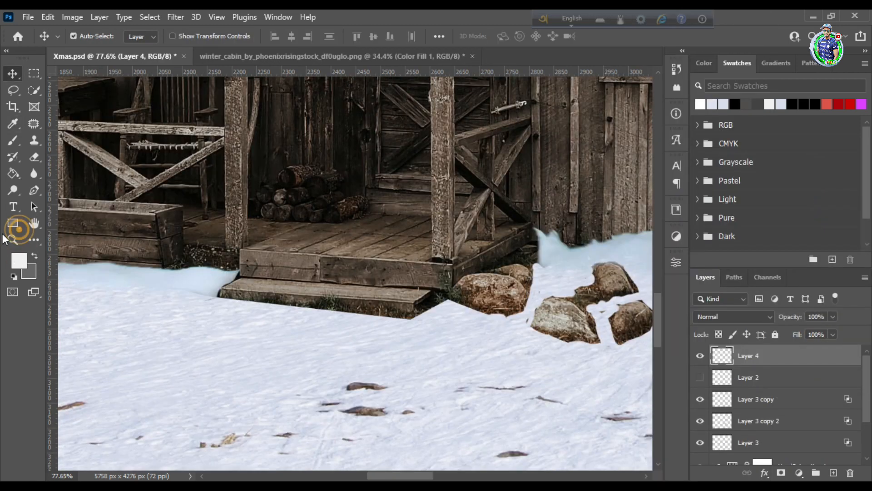
Paint pale snow along the lower edge of the porch step and the rocks on Layer 4 with a 20 px brush
key(z)
click(251, 271)
key(b)
key(ctrl+z)
click(19, 261)
click(710, 105)
click(544, 193)
click(823, 182)
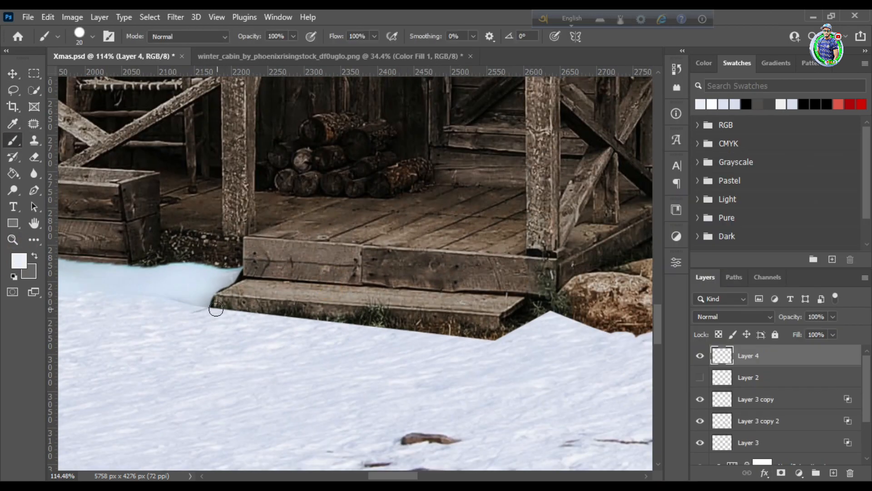
drag(540, 320, 553, 316)
scroll(553, 316, right, 5)
drag(249, 318, 266, 328)
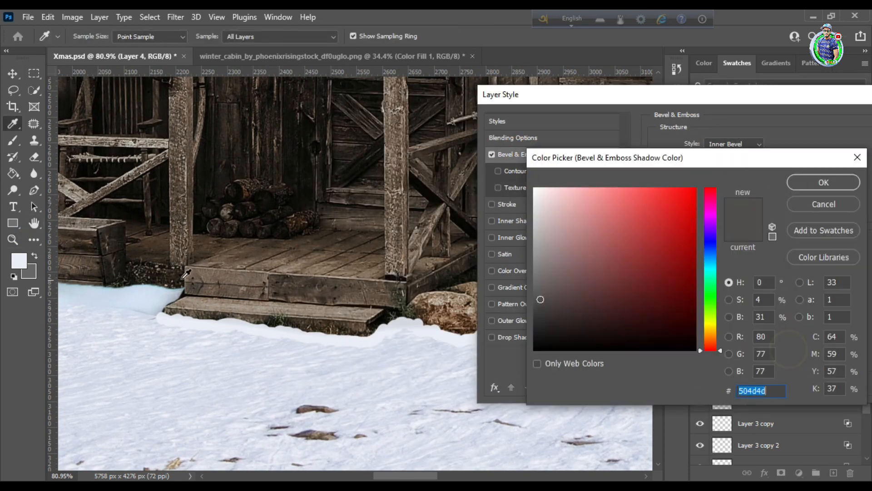
Add an Inner Bevel to Layer 4 with depth 1000%, direction down, size 10 px, soften 12 px, light-blue highlight at 23% and light-blue shadow at 42%
click(175, 292)
drag(599, 216, 578, 206)
click(823, 182)
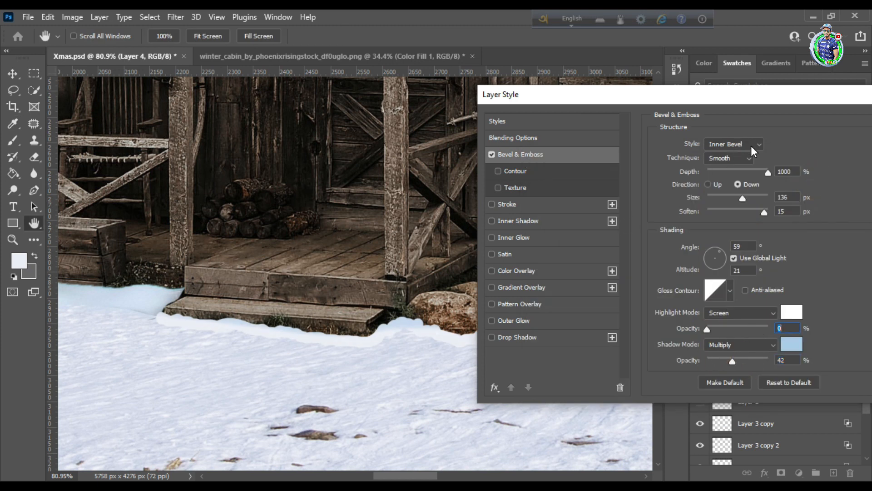
drag(740, 202, 745, 203)
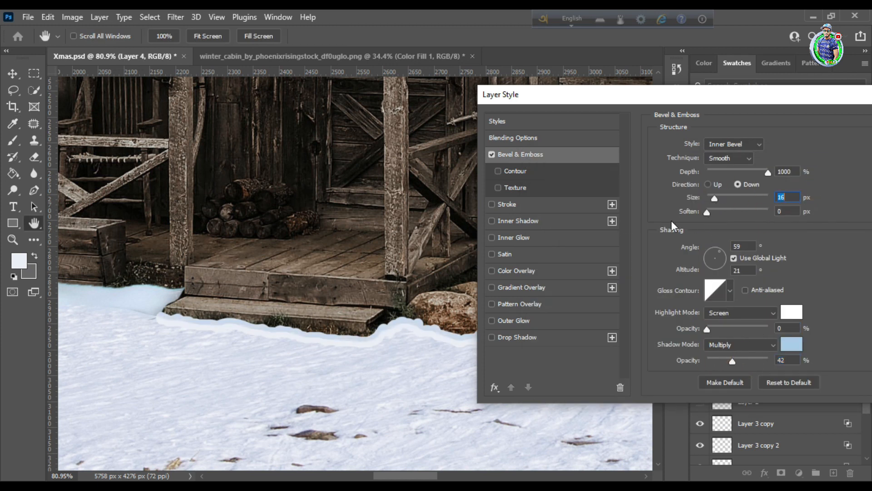
click(792, 311)
click(615, 197)
click(823, 181)
drag(747, 96, 811, 61)
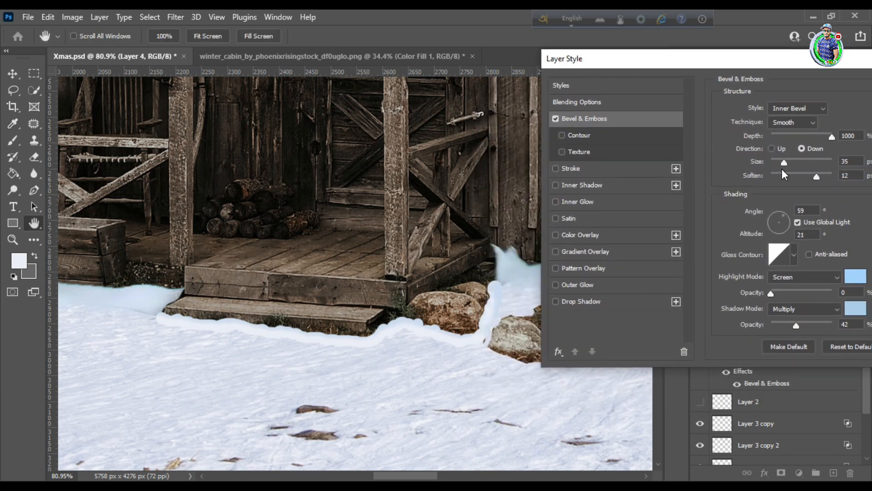
drag(771, 170, 777, 170)
drag(771, 293, 800, 293)
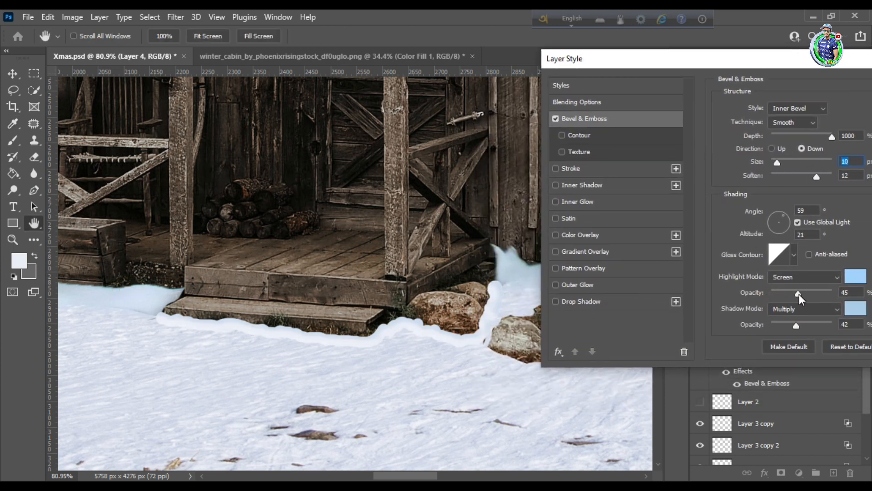
Add a pale-blue Multiply Inner Shadow at 35% opacity to Layer 4, review its bevel and apply the layer style
click(582, 185)
click(850, 110)
click(822, 182)
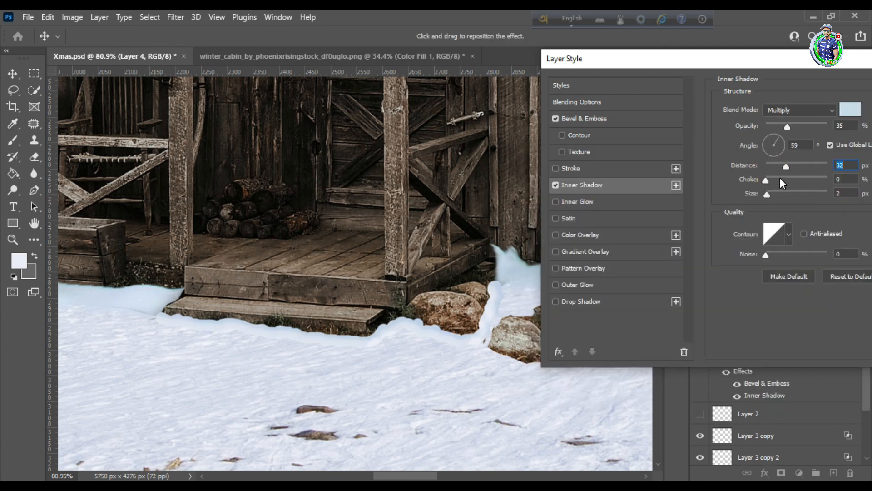
drag(709, 59, 563, 59)
click(410, 119)
click(574, 119)
drag(435, 62, 543, 63)
drag(609, 64, 472, 52)
click(768, 78)
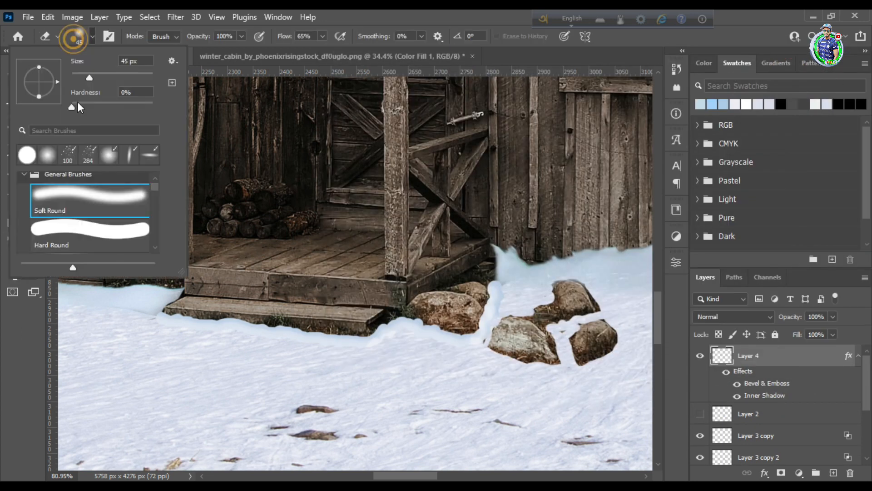
Fade the outer edge of the painted snow strip on Layer 4 with a soft 45 px eraser at 65% flow
click(12, 239)
drag(182, 329, 223, 326)
click(13, 74)
click(155, 254)
click(34, 158)
drag(148, 293, 173, 298)
click(18, 72)
click(264, 298)
Undo the trial stroke beside the porch step and set the foreground colour to a tone sampled from the snow
click(13, 140)
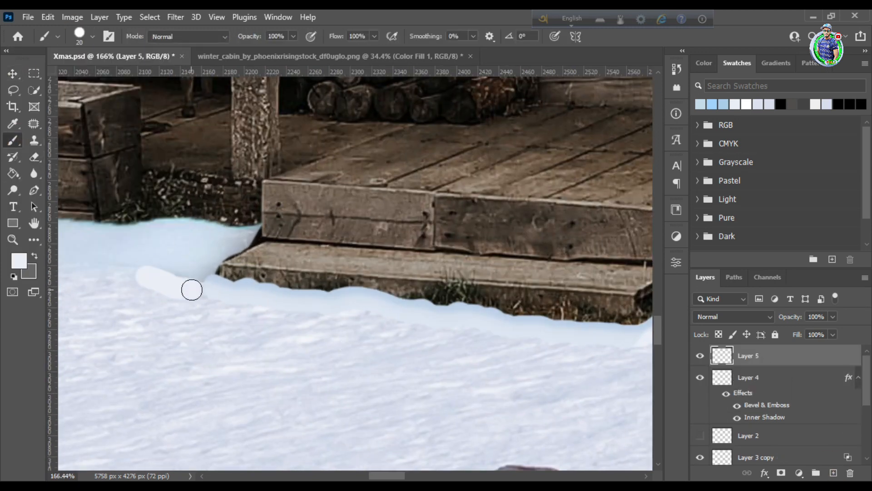
key(ctrl+z)
click(19, 261)
click(193, 295)
click(828, 176)
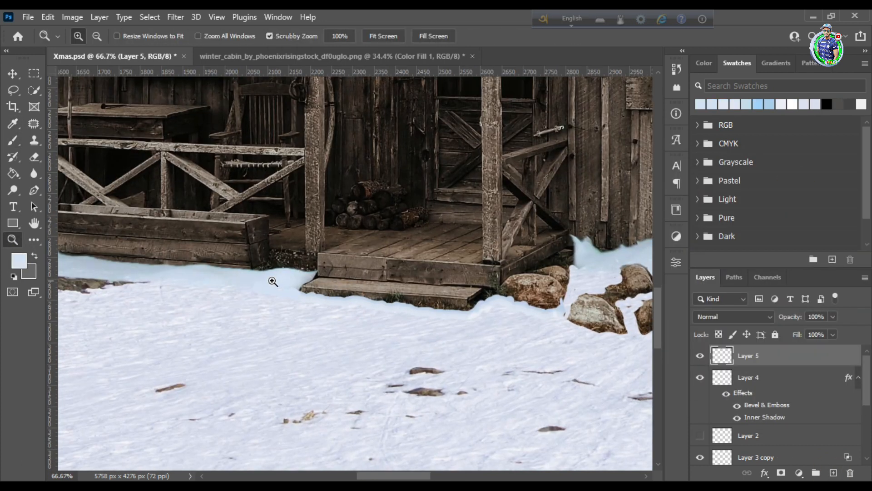
drag(318, 254, 374, 239)
Pick a pale-blue foreground colour and paint snow between the porch rocks on Layer 6 with a 10 px brush
key(e)
key(alt+bracketleft)
key(ctrl+z)
click(19, 261)
click(813, 185)
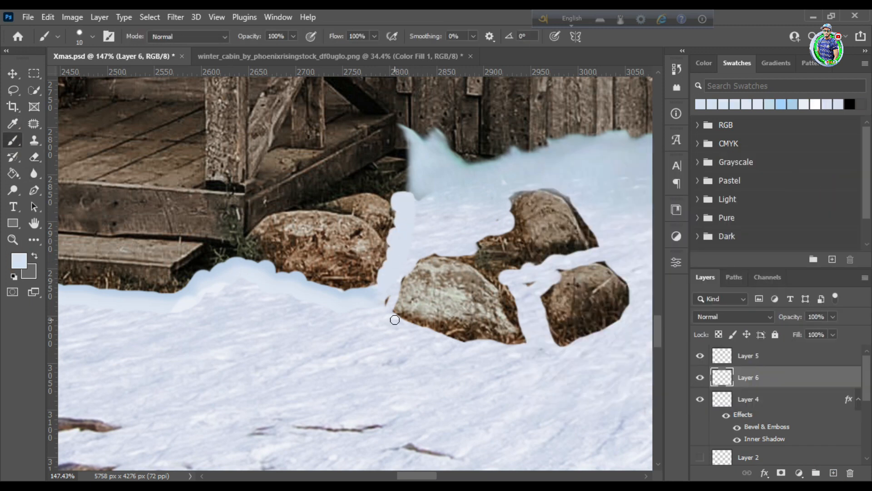
Apply Bevel & Emboss with direction up, size 10 px and soften 12 px, plus an Inner Glow, to Layer 6
double_click(851, 382)
click(552, 136)
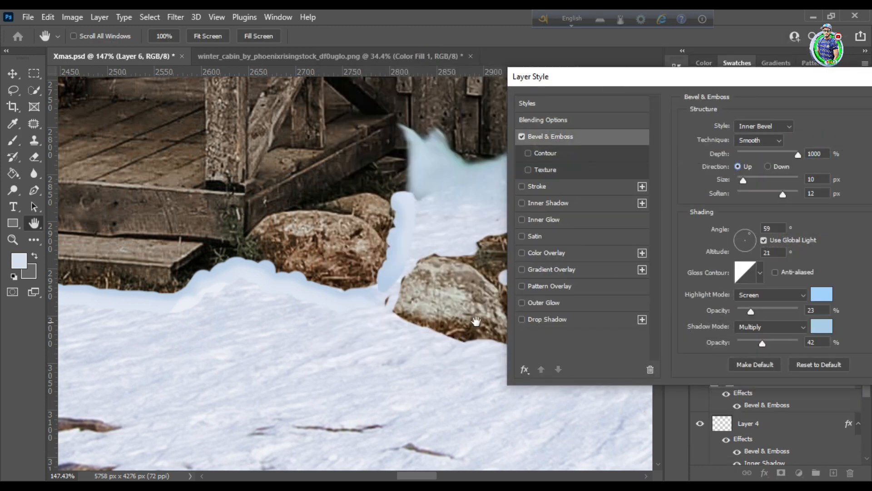
click(542, 220)
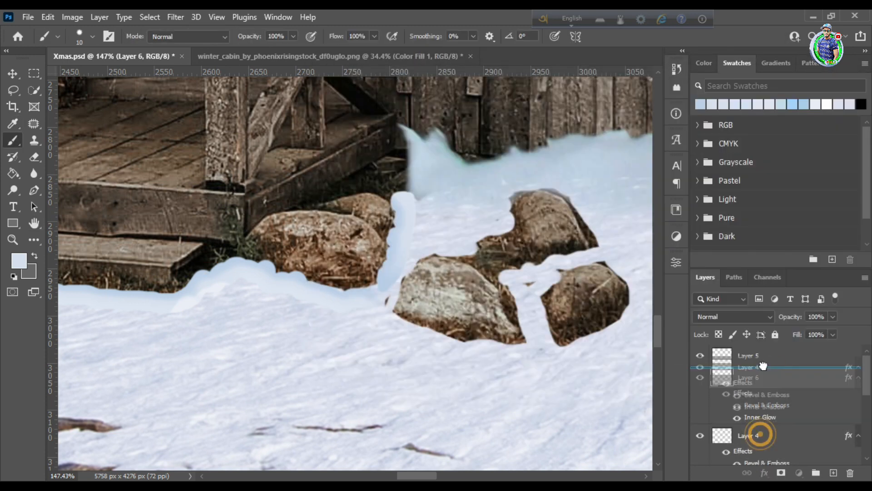
Soften the edges of the painted snow on Layer 6 and Layer 4 with a soft eraser at 65% flow
click(414, 206)
key(e)
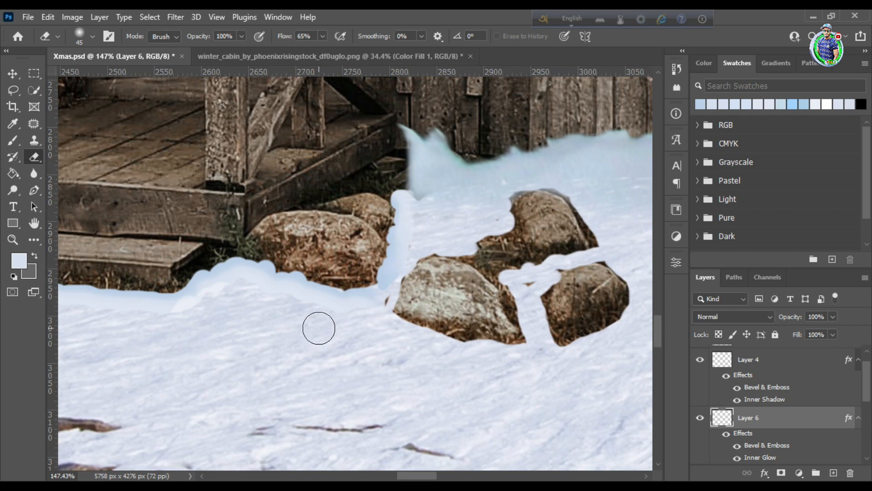
ctrl+click(253, 301)
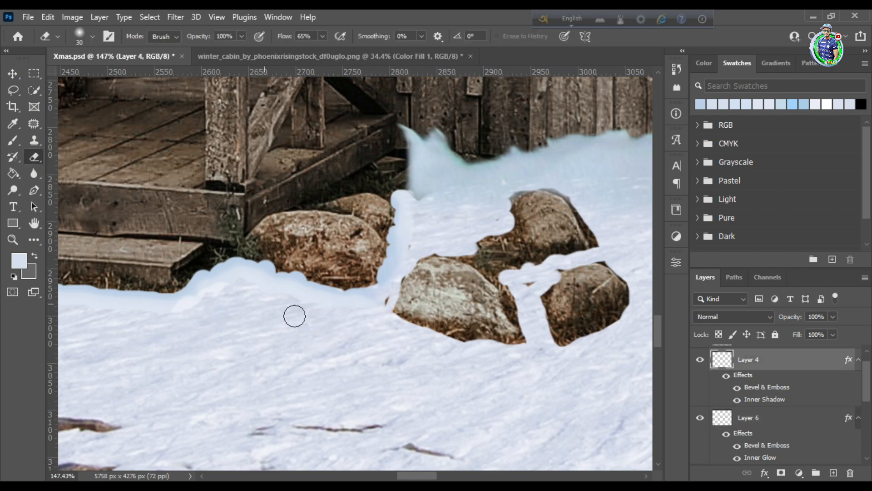
scroll(88, 273, left, 5)
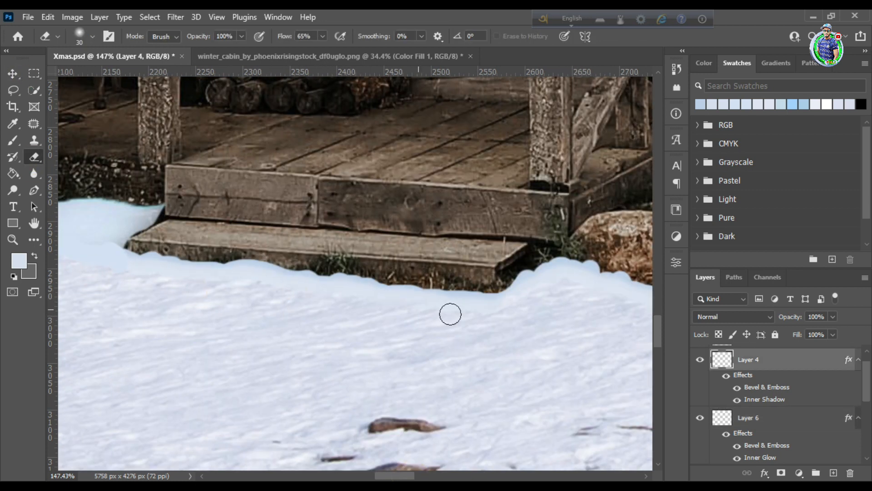
drag(409, 476, 440, 475)
Outline the corrugated porch roof with the Pen tool in Shape mode
click(13, 239)
drag(457, 301, 400, 277)
drag(258, 277, 299, 324)
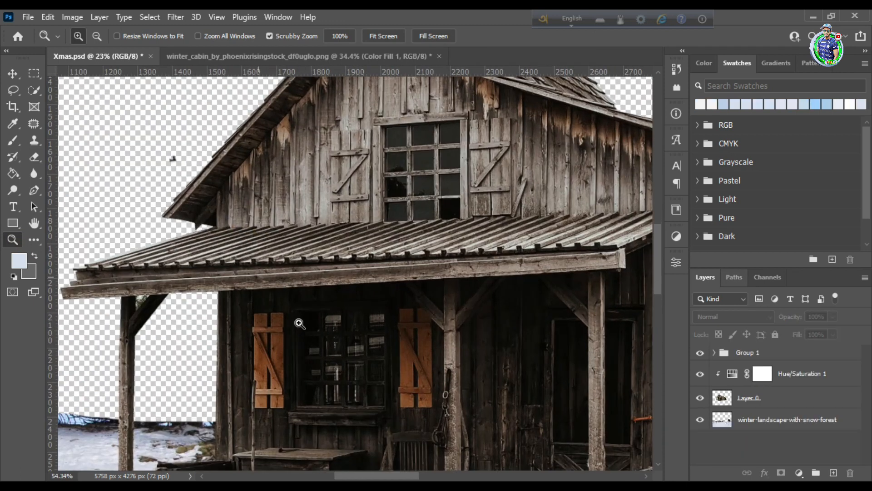
key(p)
click(73, 271)
click(252, 267)
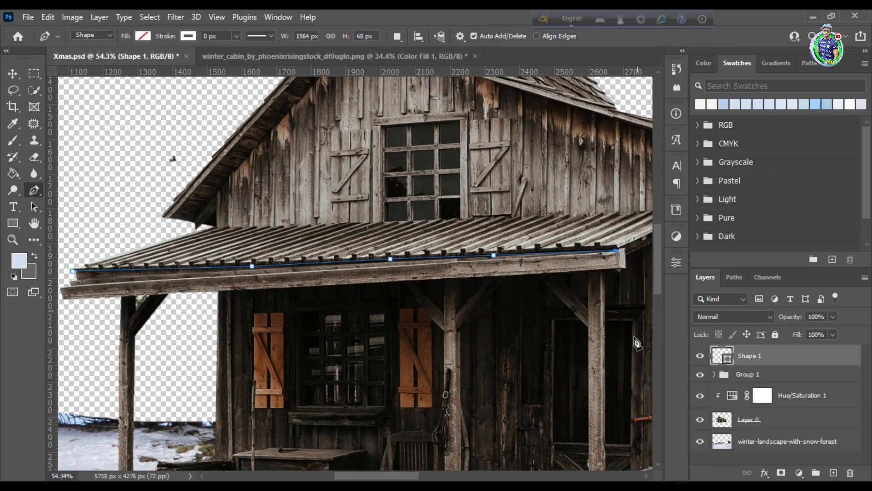
scroll(636, 343, right, 5)
click(441, 232)
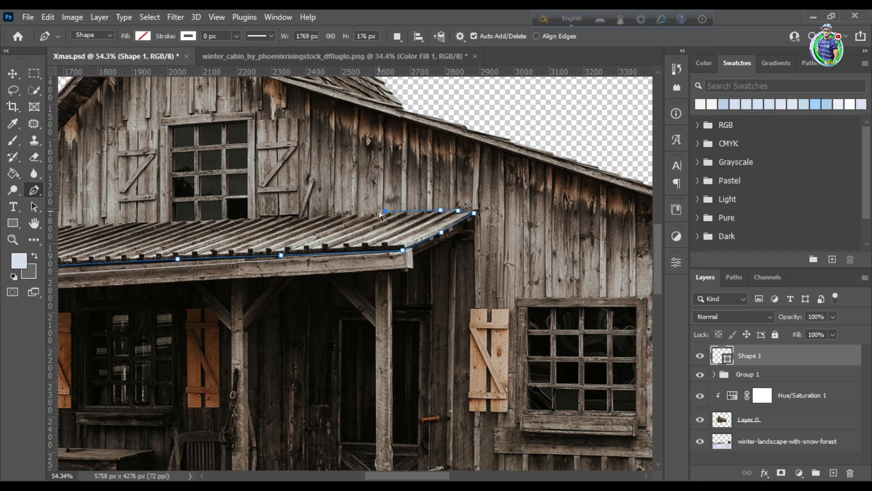
scroll(144, 276, left, 7)
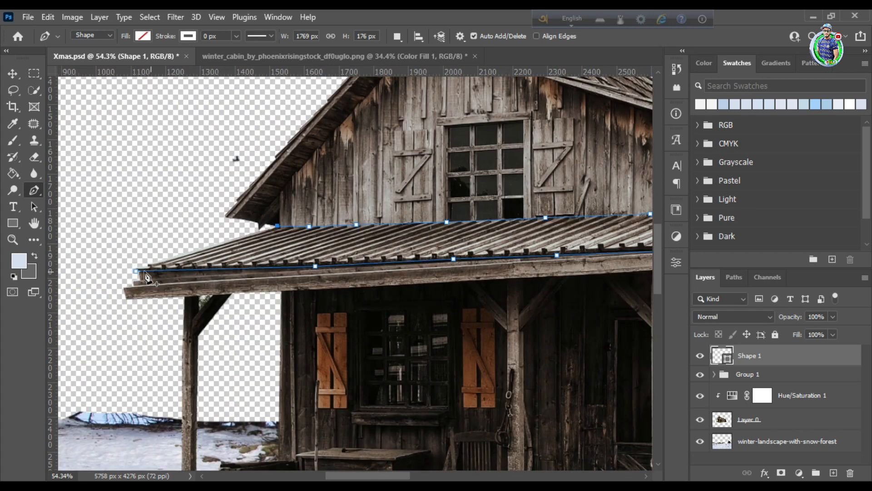
Fill the porch roof shape with white
click(141, 36)
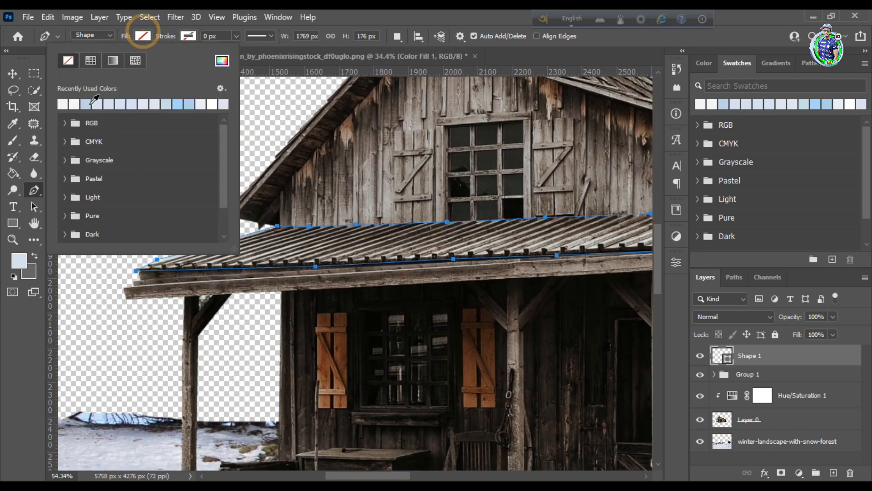
click(63, 104)
click(142, 36)
key(z)
drag(399, 227, 351, 226)
scroll(390, 248, up, 2)
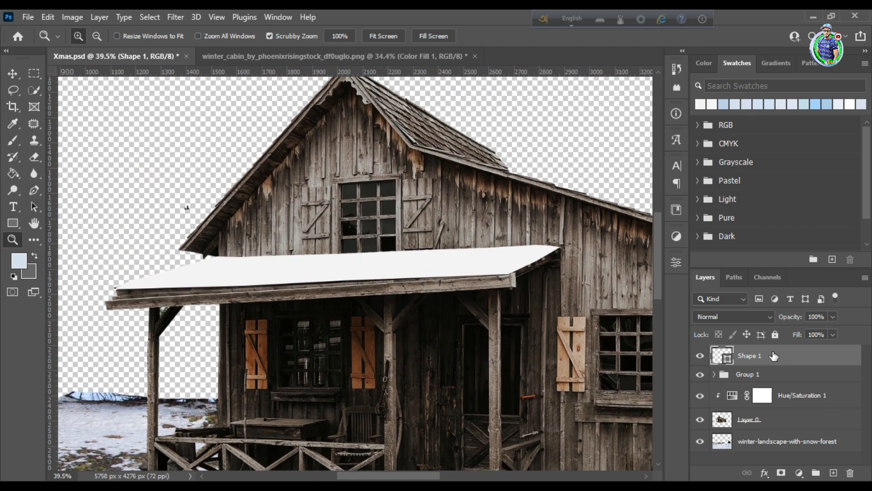
Apply an Inner Bevel to Shape 1 with direction up, soften 12 px, black highlight at 0% and black shadow at 24% opacity
double_click(842, 358)
click(556, 148)
mouse_move(744, 193)
mouse_down()
mouse_move(756, 193)
mouse_move(749, 192)
mouse_up()
drag(754, 88, 749, 69)
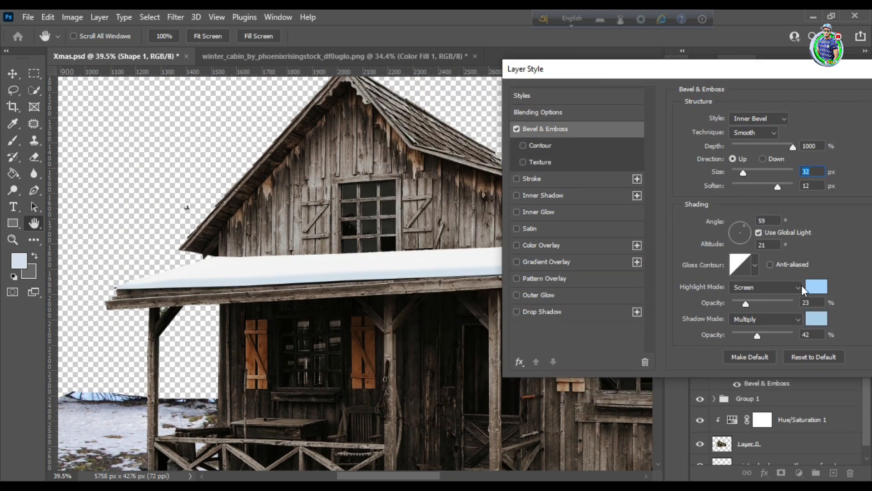
click(816, 317)
drag(581, 309, 534, 350)
key(Return)
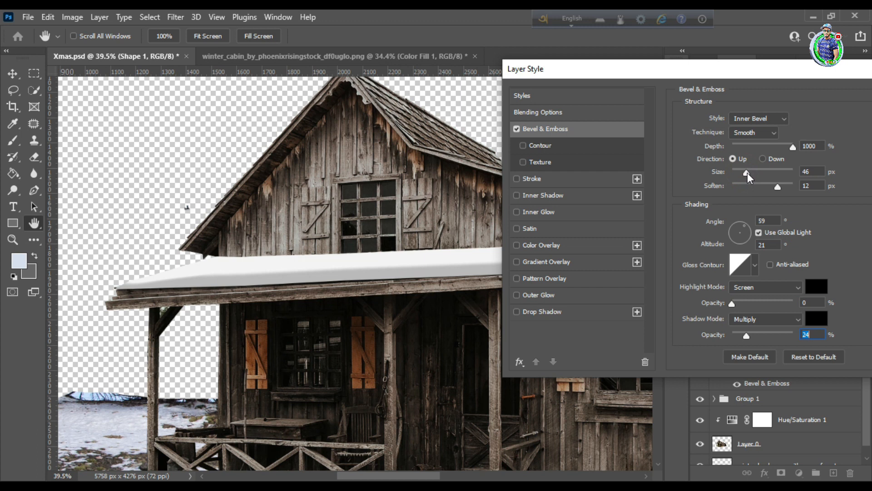
drag(746, 173, 744, 173)
drag(589, 72, 560, 77)
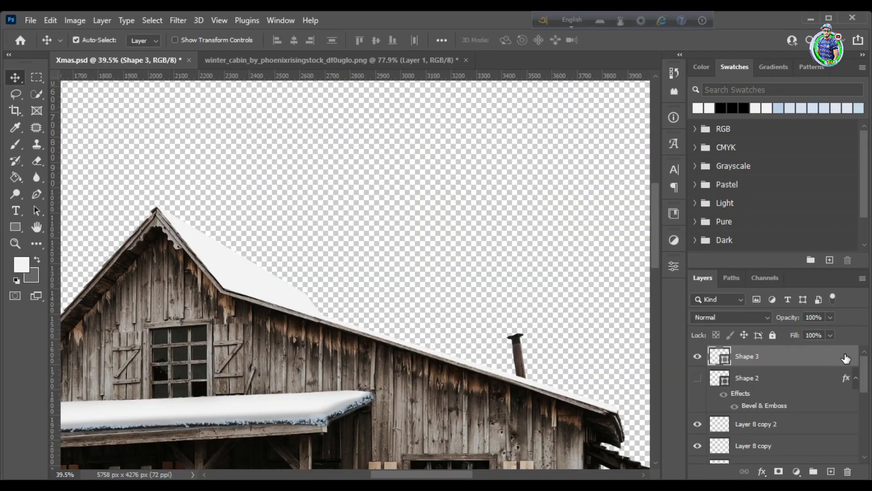
double_click(846, 358)
key(Return)
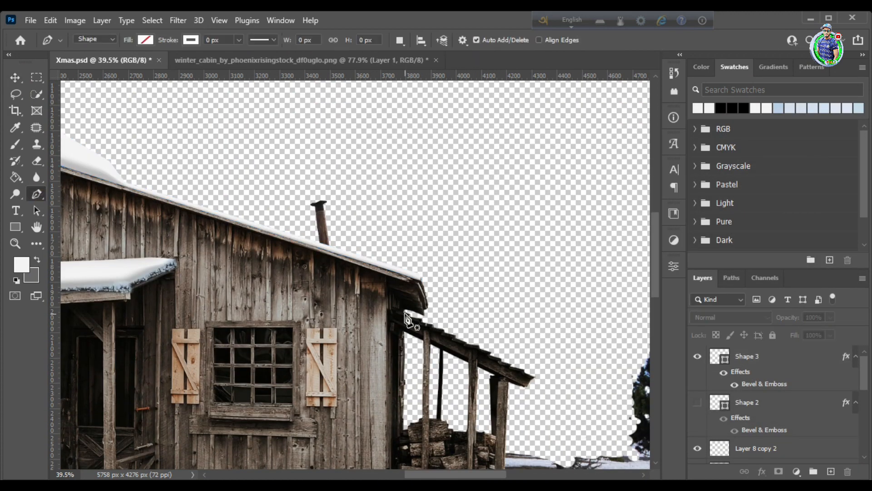
Draw a near-white snow shape without a stroke along the woodshed's sloping roof with the Pen tool
click(404, 312)
click(534, 376)
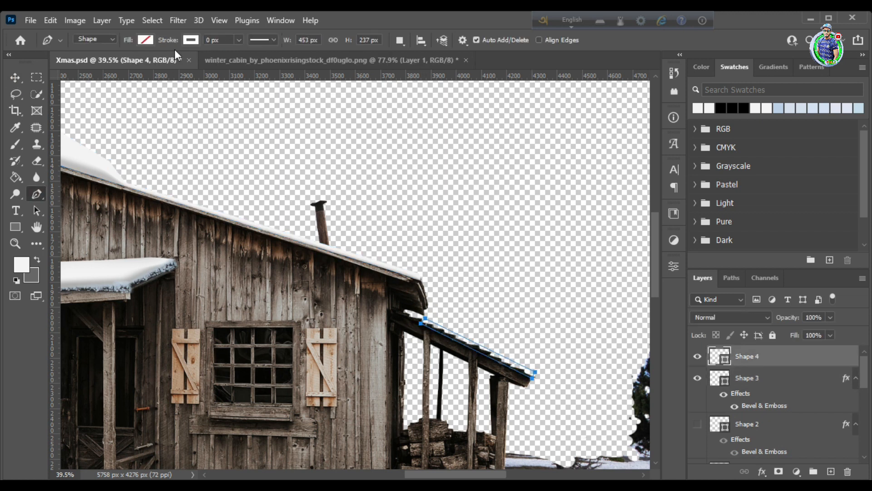
click(191, 40)
click(145, 40)
click(69, 108)
click(15, 78)
Add an Inner Bevel to Shape 4 with depth 95%, size 38 px, soften 16 px and shadow opacity 24%
double_click(838, 361)
click(584, 176)
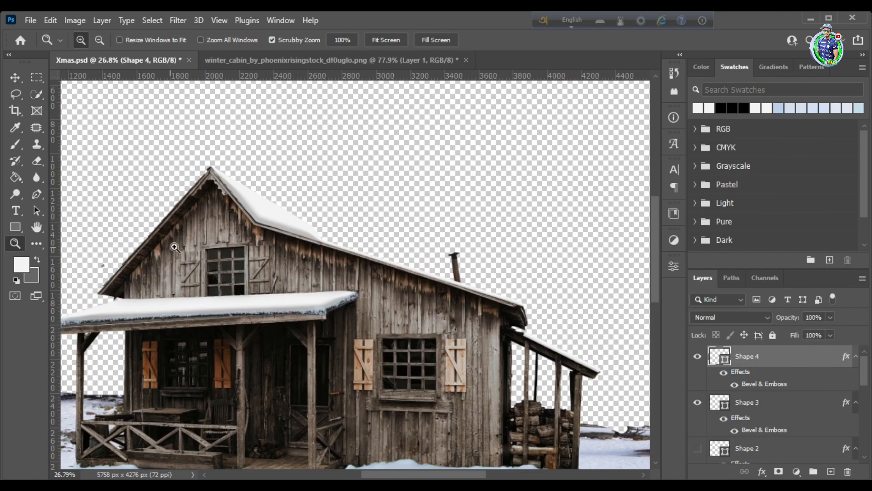
drag(290, 156, 328, 231)
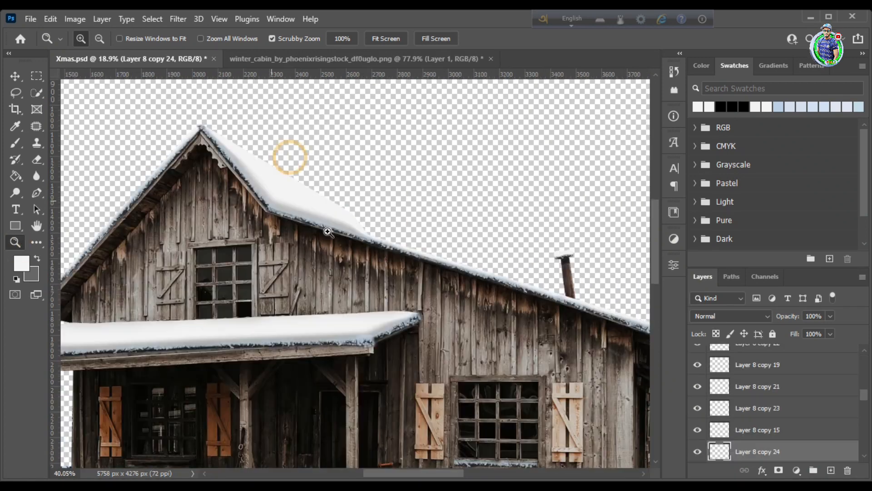
Recolour the snow shape on the porch step with a light blue sampled from the surrounding ground snow
drag(403, 476, 372, 476)
scroll(327, 187, down, 4)
drag(239, 273, 224, 274)
drag(436, 377, 461, 377)
mouse_move(320, 344)
mouse_down()
mouse_move(236, 328)
mouse_move(317, 336)
mouse_up()
drag(352, 312, 337, 300)
click(15, 78)
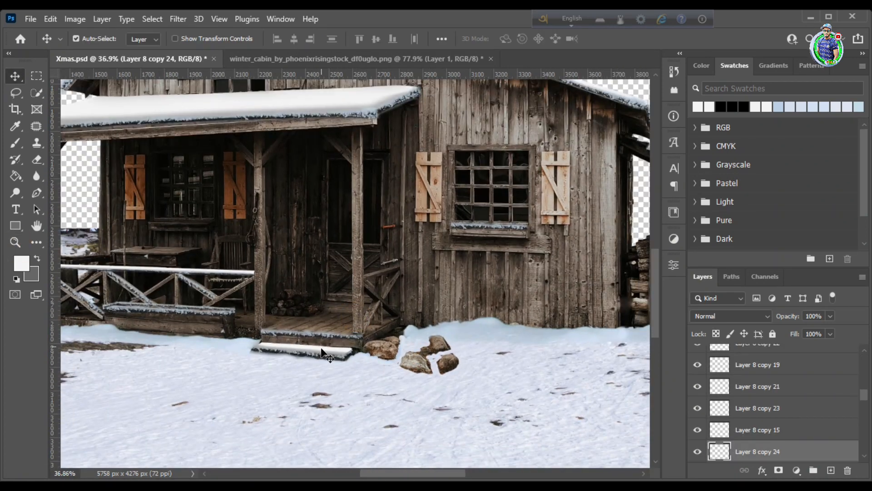
click(321, 349)
double_click(723, 354)
click(227, 347)
click(816, 181)
Place the beach-and-blue-sky photo beneath the house layer and align it with the canvas's upper edge
click(16, 238)
drag(367, 345, 355, 343)
scroll(455, 263, up, 2)
drag(513, 222, 491, 290)
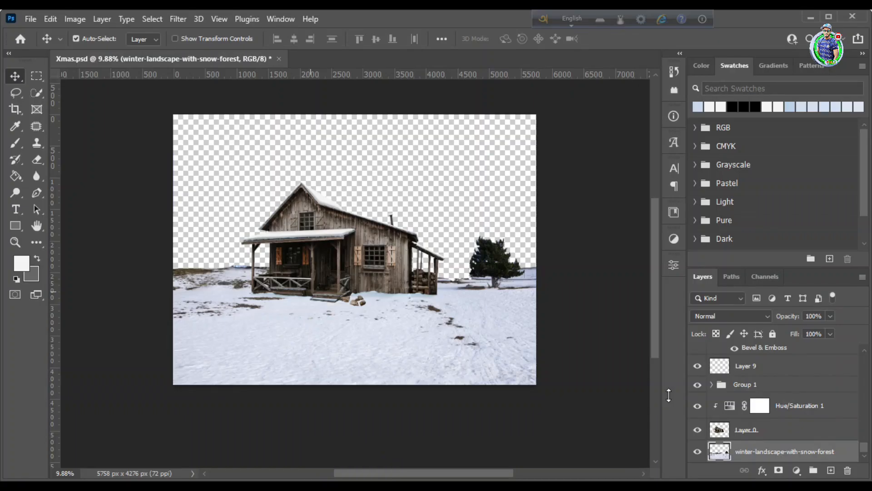
key(Return)
key(ctrl+t)
drag(355, 154, 355, 114)
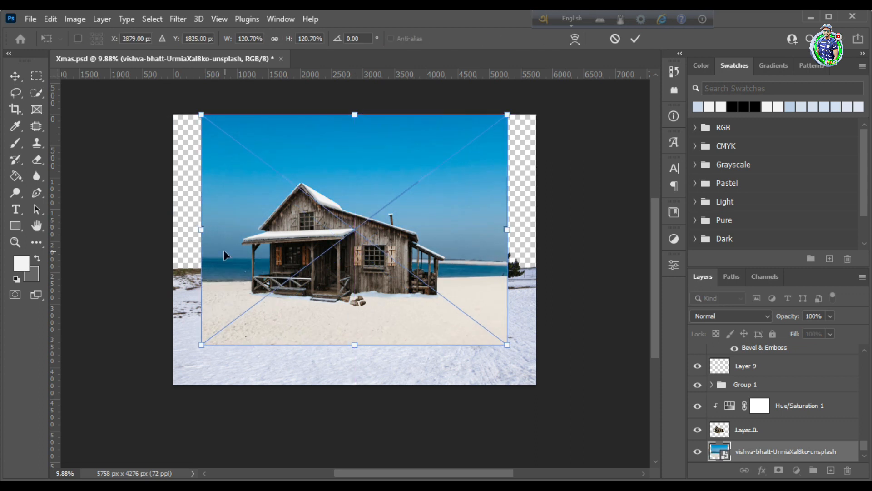
Stretch the sky photo past both sides of the canvas and move its layer beneath the winter landscape
drag(201, 229, 179, 230)
drag(508, 229, 536, 229)
click(636, 39)
key(ctrl+t)
drag(179, 229, 159, 229)
click(636, 39)
drag(782, 427, 777, 458)
Resize the winter-landscape-with-snow-forest layer slightly, and stretch the sky photo a little further downward
click(782, 430)
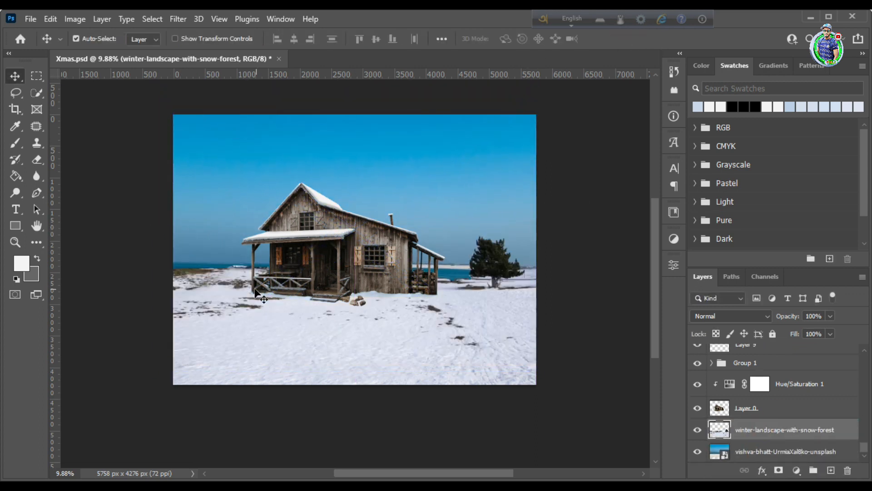
key(ctrl+t)
drag(110, 293, 92, 294)
drag(377, 148, 380, 137)
click(635, 39)
click(409, 172)
key(ctrl+t)
mouse_move(355, 366)
mouse_down()
mouse_move(354, 383)
mouse_move(354, 371)
mouse_up()
click(635, 39)
Soften the winter landscape's horizon edge with a 300 px Blur tool at 100% strength
click(13, 245)
drag(317, 188, 352, 188)
click(782, 430)
click(36, 176)
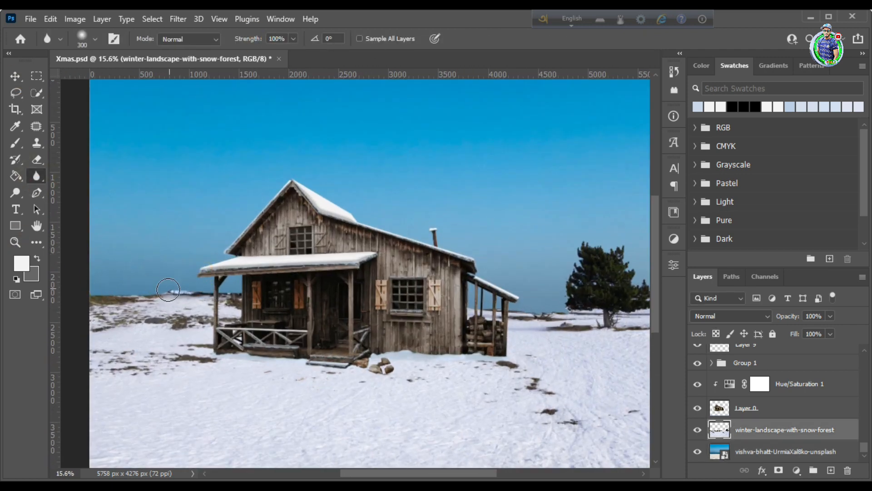
Place the winter-landscape-snow-tree image beneath the house layer, scaled and positioned along the horizon at the canvas's left edge
key(z)
drag(363, 186, 347, 188)
drag(350, 234, 341, 277)
scroll(315, 265, down, 1)
key(v)
click(226, 485)
drag(340, 275, 141, 273)
drag(153, 257, 170, 245)
drag(145, 267, 131, 271)
key(Return)
key(ctrl+z)
Open Daco_5958970.png, lasso its leftmost fir group and bring it into Xmas.psd on the horizon beside the porch
click(225, 484)
drag(244, 162, 432, 59)
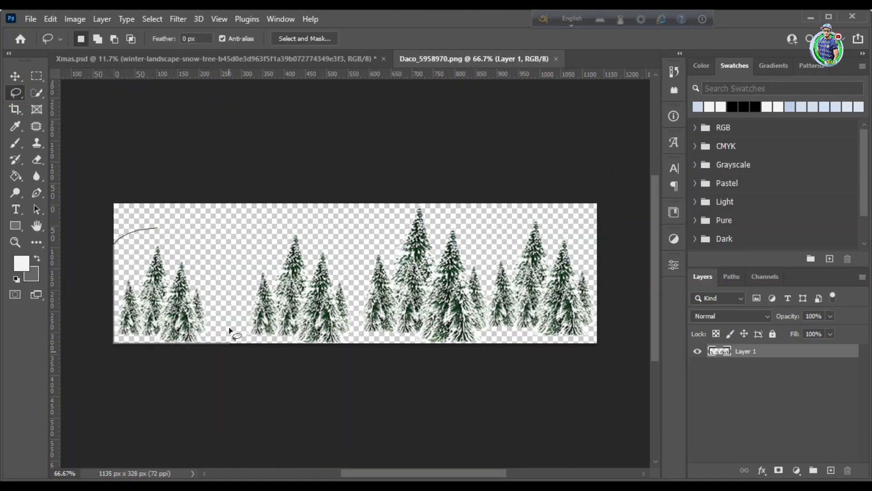
click(17, 79)
mouse_move(176, 300)
mouse_down()
mouse_move(234, 360)
mouse_move(220, 297)
mouse_up()
mouse_move(220, 297)
mouse_down()
mouse_move(186, 273)
mouse_move(213, 276)
mouse_move(205, 274)
mouse_up()
Scale the fir group beside the porch, then duplicate it and resize the copy slightly nearer the house
key(ctrl+t)
click(639, 38)
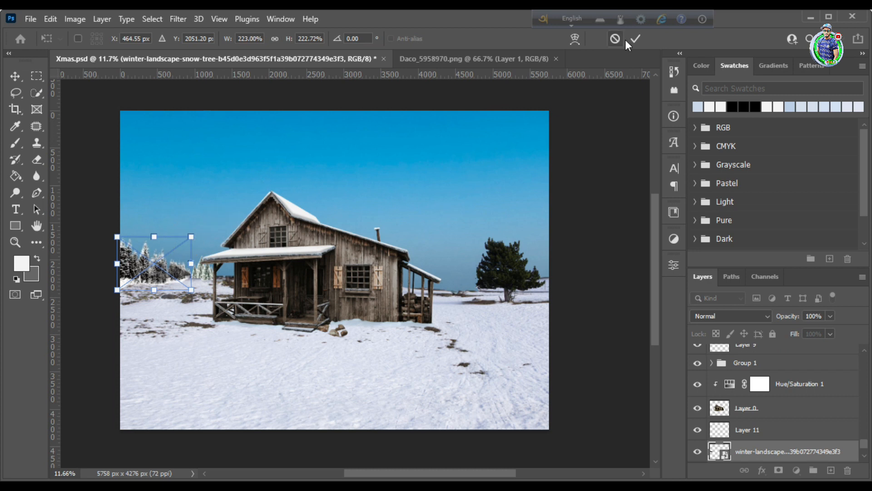
click(633, 38)
drag(209, 270, 226, 281)
key(ctrl+t)
key(Return)
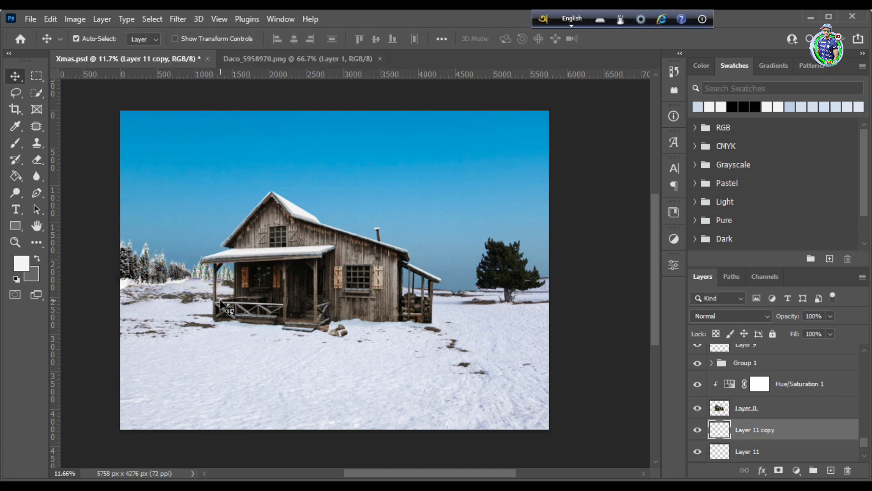
Close Daco_5958970.png, then place the NicePng_snow-effect-png_843043 image beneath the house layer behind the woodshed
click(318, 62)
click(380, 59)
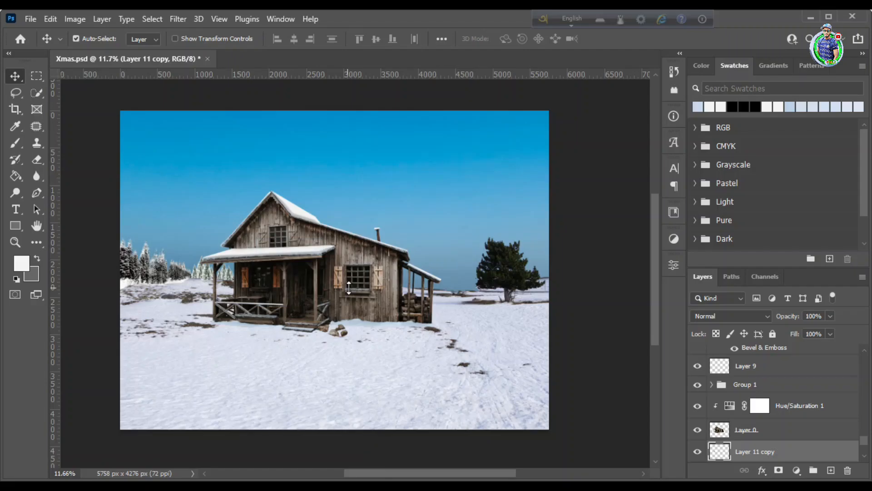
drag(349, 287, 456, 273)
key(Return)
key(ctrl+t)
key(Return)
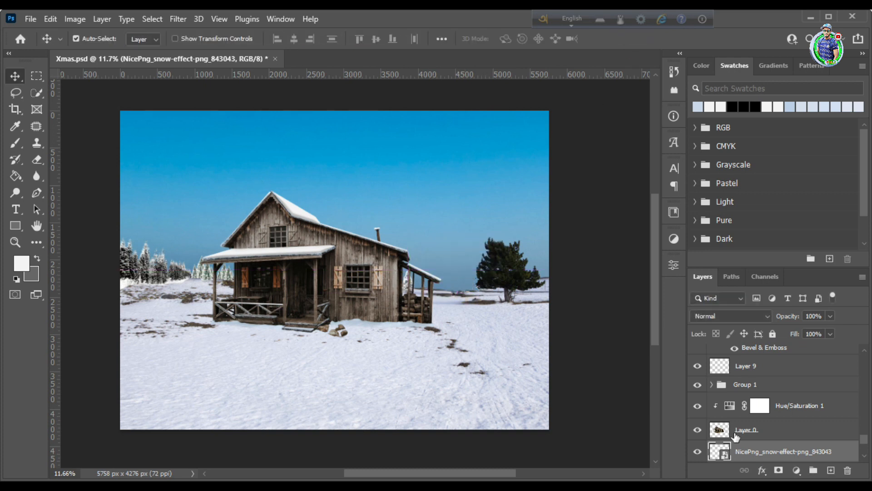
Duplicate the NicePng_snow-effect-png_843043 layer and transform the copy
key(ctrl+j)
key(ctrl+t)
click(636, 39)
key(ctrl+t)
click(635, 39)
Copy the left snowy tree line to the horizon beyond the woodshed, and erase the landscape's dark pine with a 600 px Eraser
drag(130, 263, 441, 276)
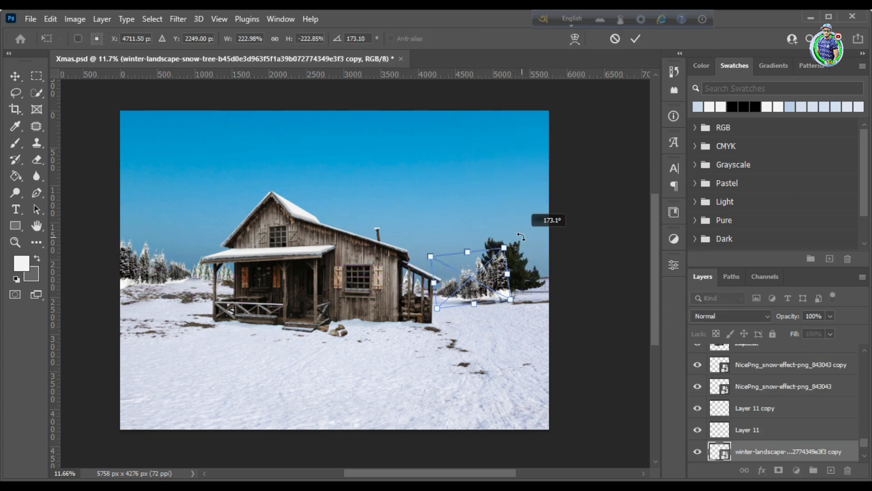
click(15, 76)
key(e)
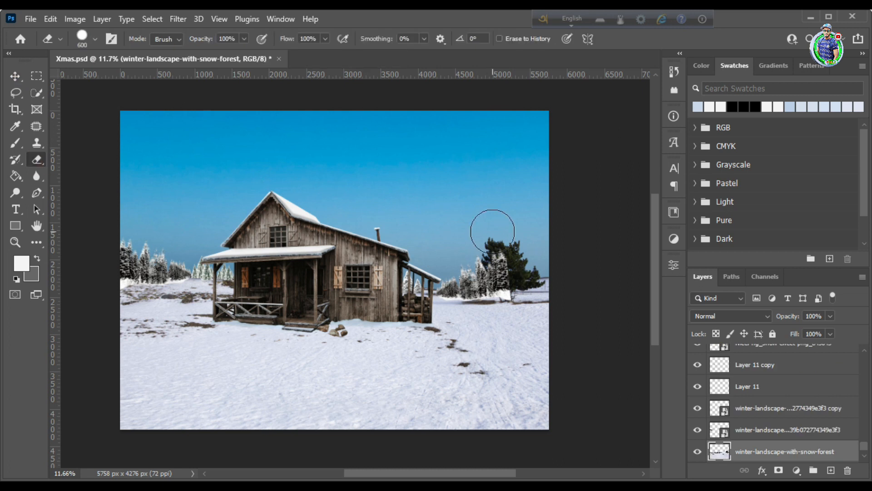
click(15, 76)
mouse_move(490, 274)
mouse_down()
mouse_move(533, 278)
mouse_move(496, 276)
mouse_move(508, 273)
mouse_up()
click(37, 160)
click(15, 76)
click(514, 297)
click(36, 160)
click(15, 76)
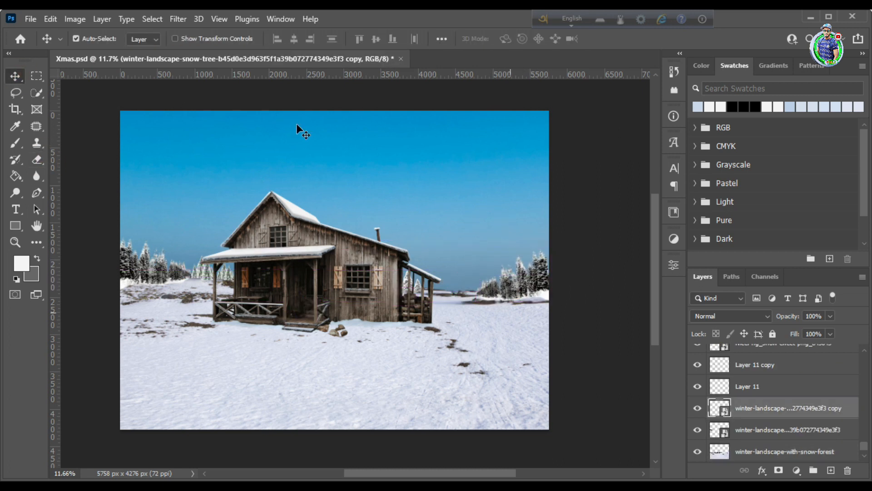
Duplicate the right snowy tree line toward the woodshed and trim the copy with a 600 px Eraser
click(558, 284)
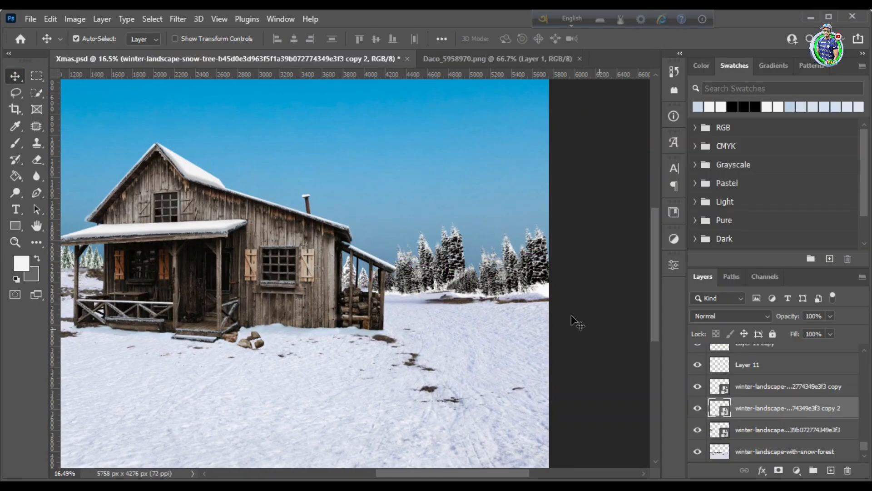
drag(457, 261, 446, 274)
key(e)
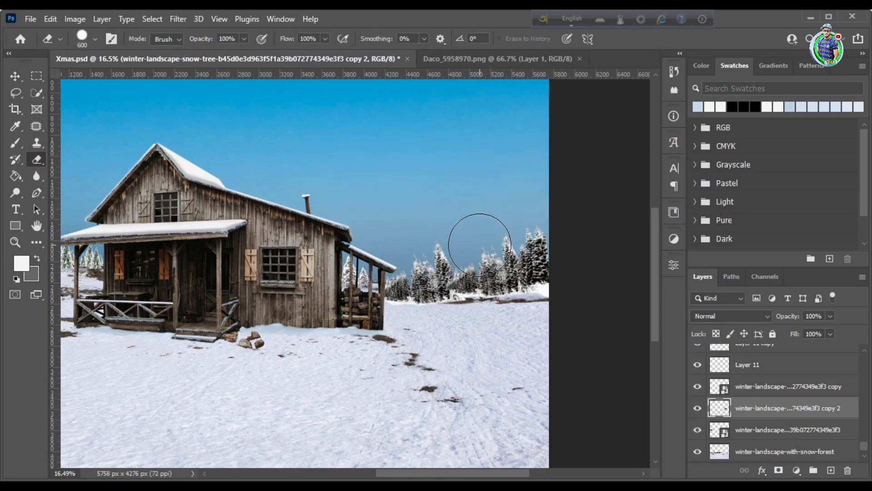
Stretch the snowy tree line at the canvas's right edge outward and slightly downward
click(507, 278)
key(ctrl+t)
drag(459, 318, 449, 317)
drag(548, 302, 549, 313)
drag(545, 223, 557, 223)
click(635, 39)
Transform the duplicated tree line next to the woodshed so that it extends behind the shed
click(443, 278)
key(ctrl+t)
drag(460, 306, 462, 312)
drag(460, 239, 393, 228)
click(635, 39)
click(523, 162)
key(z)
key(alt+Tab)
Place the borovets-caucasus-mountains image beneath the tree layers, widen it and raise its height behind the right tree line
key(alt+Tab)
drag(291, 254, 309, 268)
key(Return)
key(v)
click(75, 19)
click(225, 63)
click(531, 109)
scroll(745, 395, up, 20)
key(Delete)
scroll(763, 402, down, 20)
click(763, 386)
click(745, 428)
key(alt+Tab)
drag(185, 159, 336, 263)
drag(385, 240, 505, 241)
drag(263, 241, 138, 241)
drag(409, 241, 424, 238)
drag(155, 238, 287, 238)
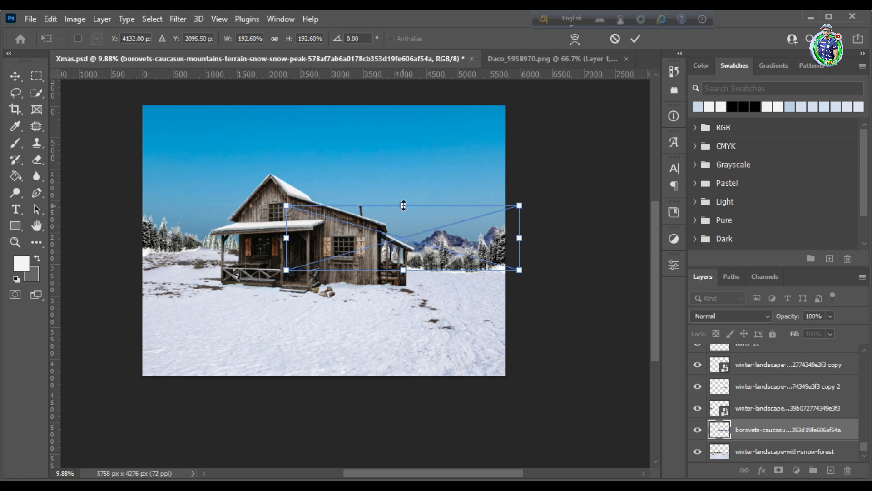
drag(403, 204, 403, 188)
click(635, 39)
Duplicate the mountain image and position the copy behind the trees left of the house
drag(780, 434, 779, 441)
key(ctrl+t)
drag(453, 237, 277, 227)
drag(338, 223, 172, 217)
drag(202, 207, 219, 205)
key(Return)
Darken the left mountain copy with Levels, raising the black input to about 39
click(75, 19)
mouse_move(97, 52)
click(221, 76)
click(839, 182)
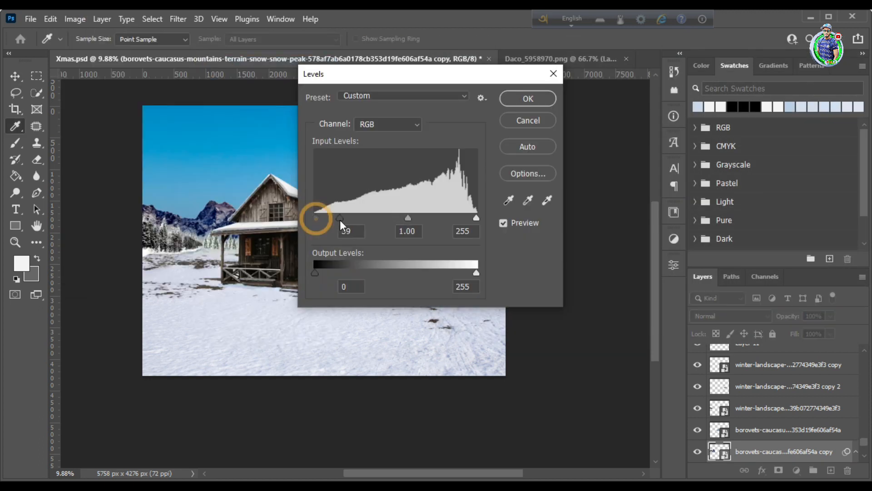
Adjust the snowy tree line layers with Levels to match the mountains
click(712, 113)
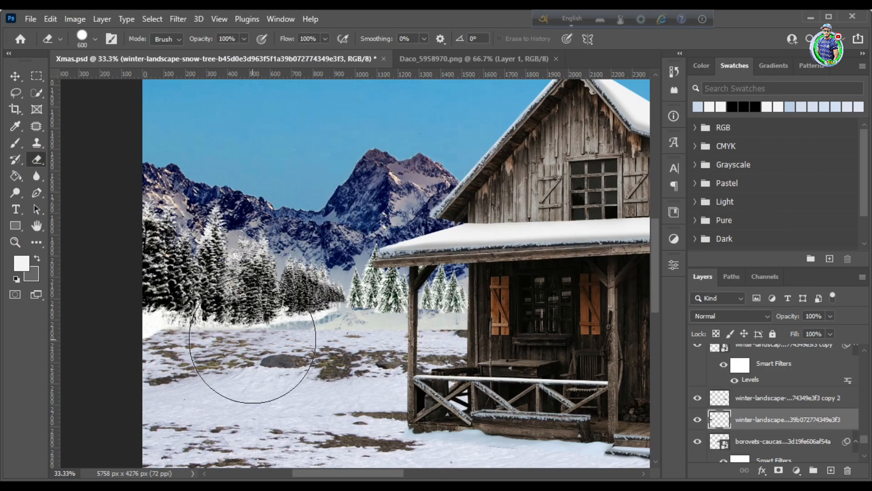
click(81, 38)
click(53, 195)
click(180, 341)
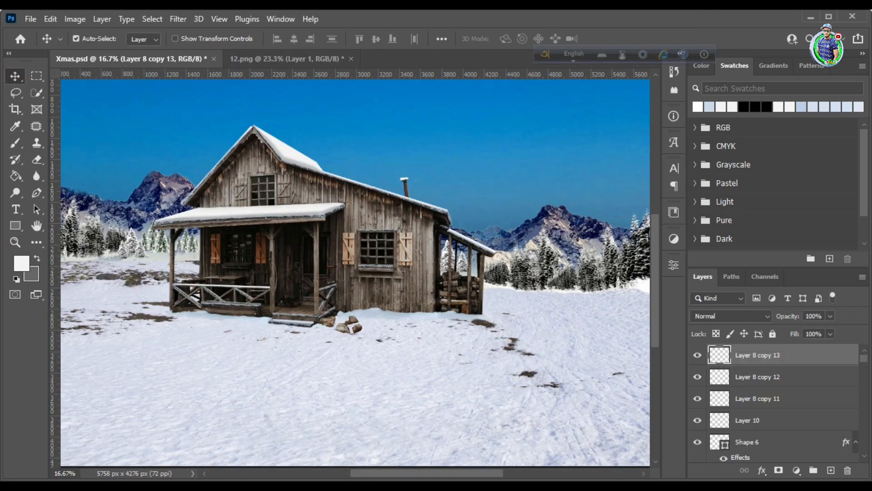
Place the Santa and children image 12 at 189% scale in the snow in front of the woodshed
click(247, 484)
drag(171, 165, 392, 305)
drag(412, 319, 490, 358)
drag(514, 298, 600, 213)
drag(529, 273, 485, 244)
scroll(540, 384, down, 1)
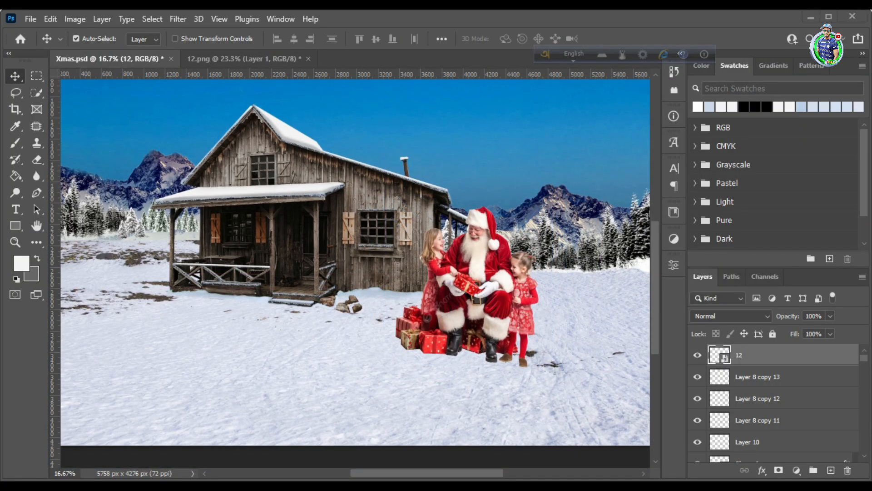
Place the mat image in the snow at Santa's feet and move its layer beneath layer 12
click(247, 484)
drag(680, 291, 227, 485)
click(245, 484)
drag(399, 195, 479, 381)
drag(460, 274, 461, 235)
click(635, 38)
drag(765, 360, 763, 391)
Stretch the mat to 132.06% width and 154.15% height, positioned beneath Santa, the children and the presents
drag(549, 332, 557, 355)
key(ctrl+t)
drag(473, 250, 477, 221)
drag(560, 321, 557, 338)
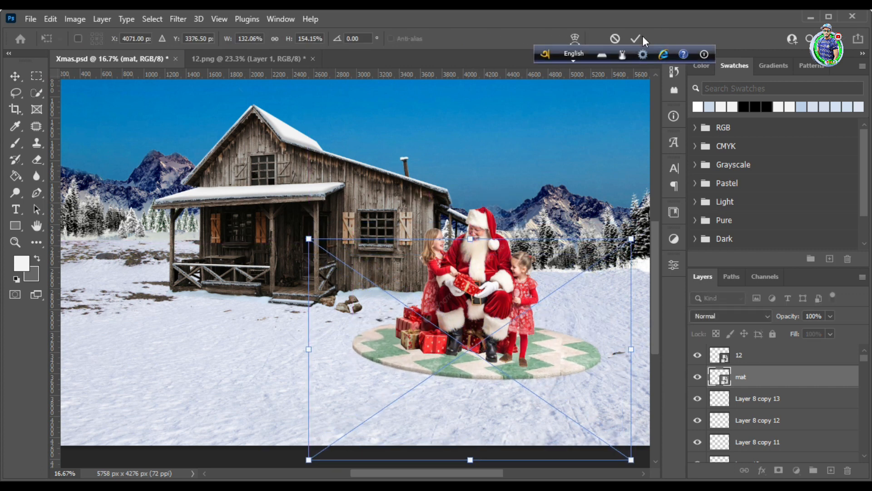
click(636, 39)
Scale the Santa group down slightly and reposition it on the mat
drag(476, 277, 481, 280)
key(ctrl+t)
drag(400, 195, 412, 208)
drag(499, 277, 485, 283)
click(636, 39)
Narrow the mat from both sides and shift it slightly to fit under the Santa group
click(557, 348)
key(ctrl+t)
drag(307, 350, 321, 350)
drag(631, 349, 611, 349)
drag(554, 353, 551, 356)
click(636, 39)
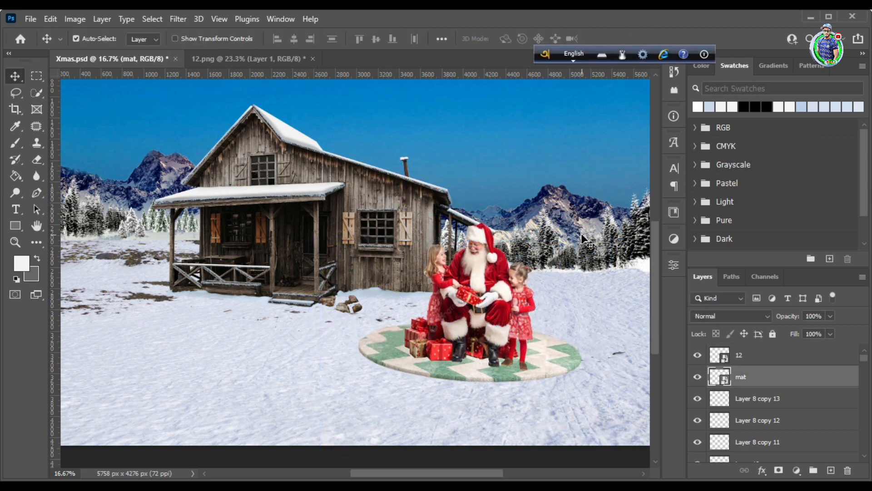
Blend the mat layer into the snow by splitting its Underlying Layer white Blend If value to 222 / 255
right_click(835, 377)
click(692, 29)
drag(416, 106, 24, 53)
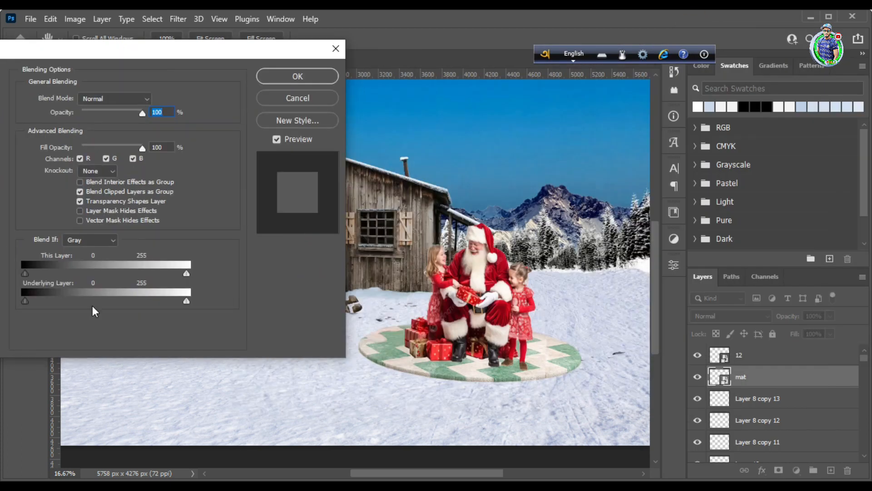
drag(184, 302, 167, 305)
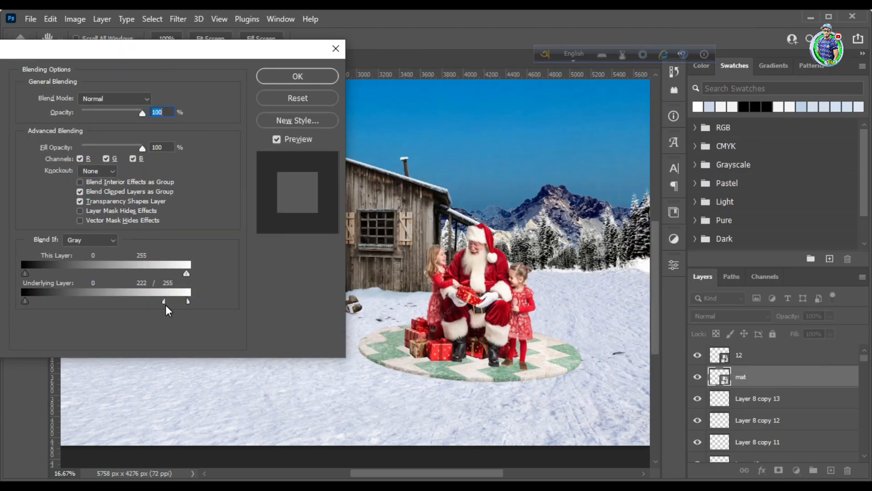
click(298, 76)
Add a Color Lookup adjustment layer using the NightFromDay.CUBE 3DLUT to turn the scene into night
key(z)
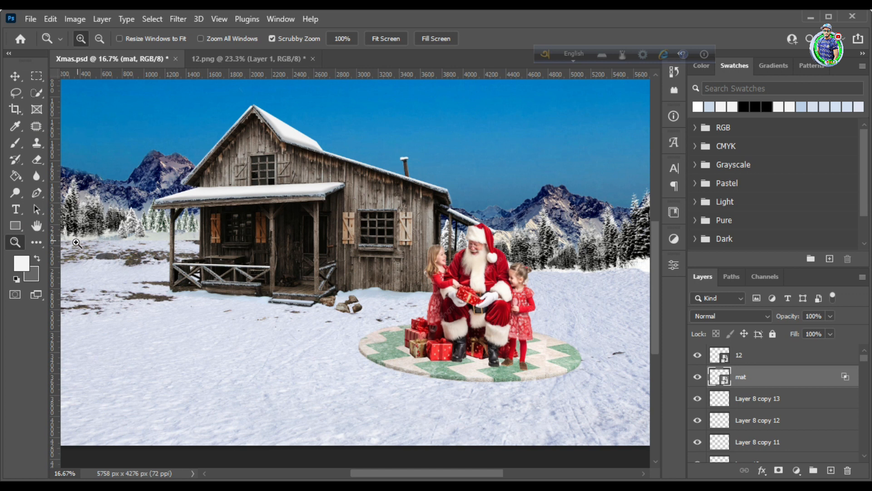
drag(380, 262, 355, 277)
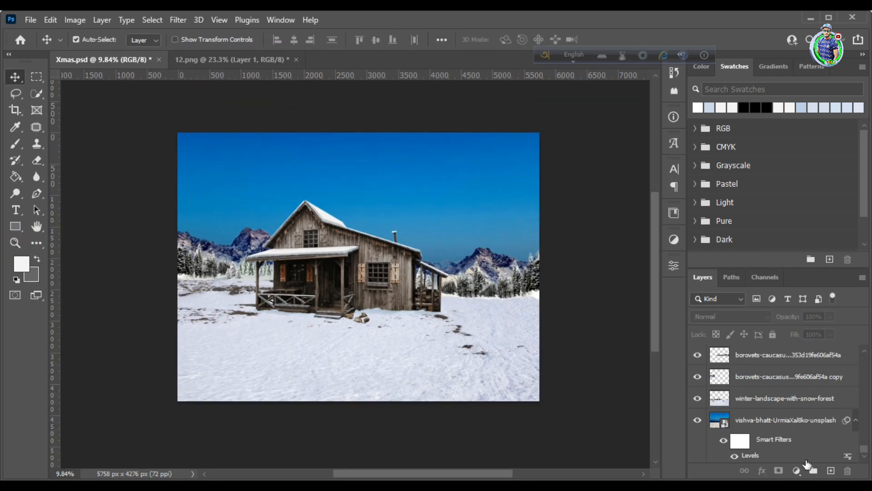
click(796, 471)
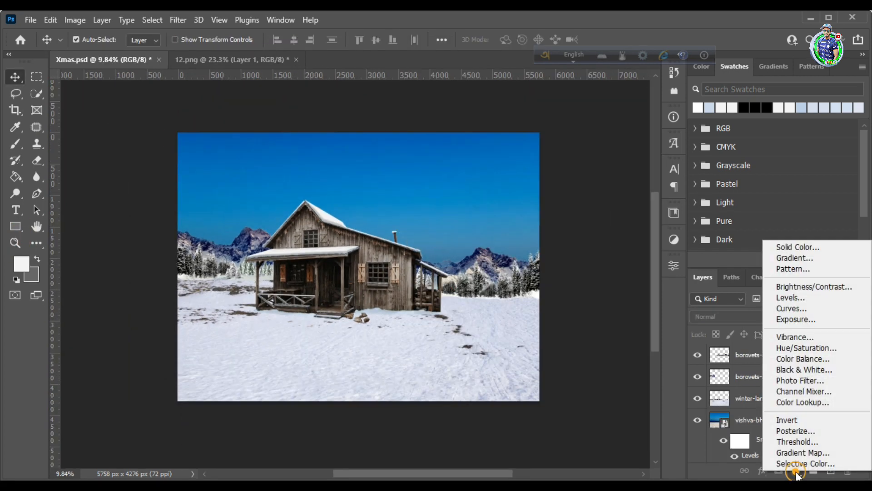
click(806, 402)
click(555, 287)
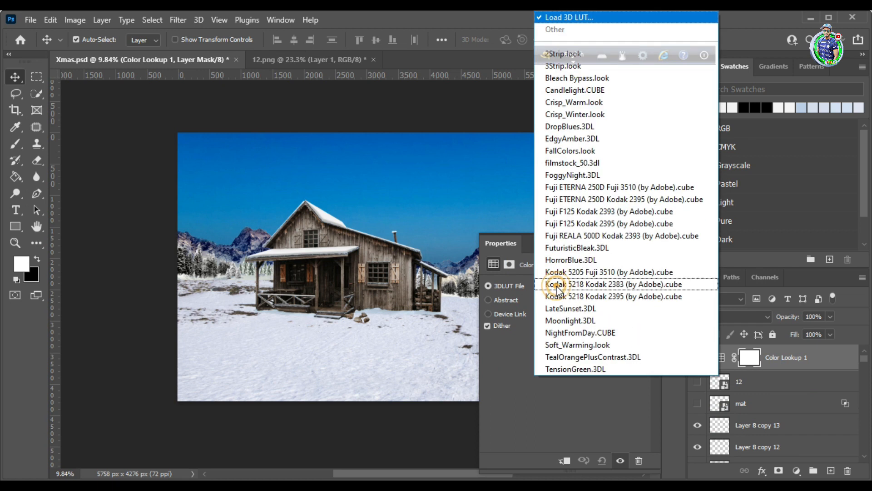
click(564, 332)
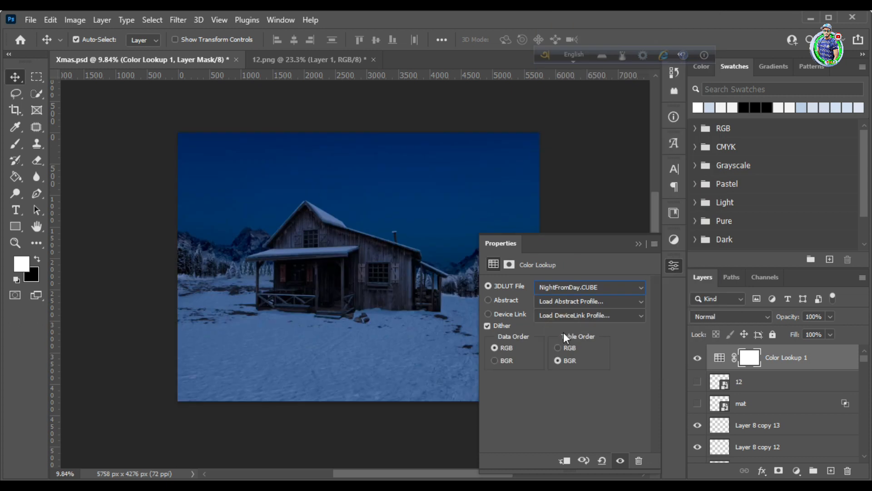
click(638, 244)
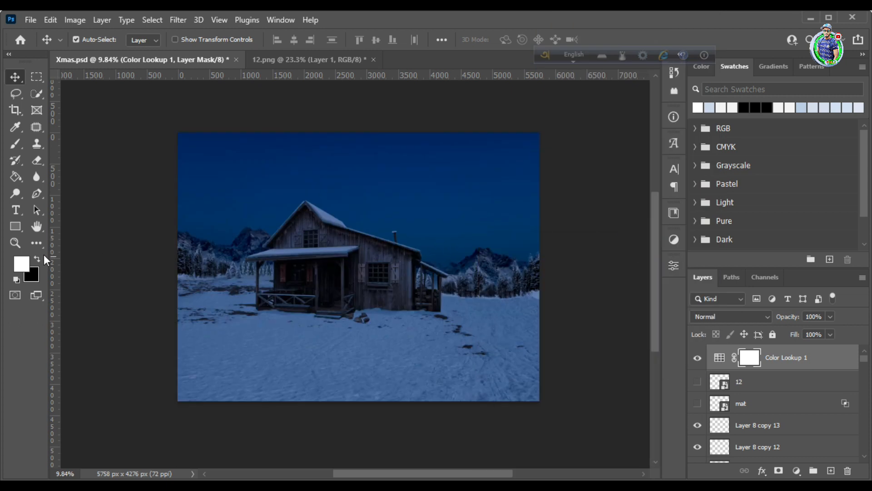
Cover the sky with the starry-sky image, merged into one layer above Color Lookup 1 and blended with Linear Dodge (Add)
click(16, 243)
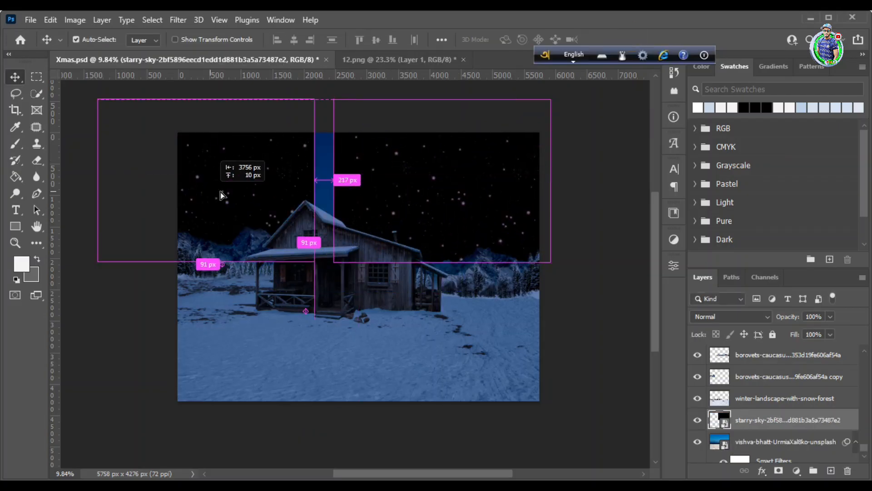
click(767, 440)
key(ctrl+e)
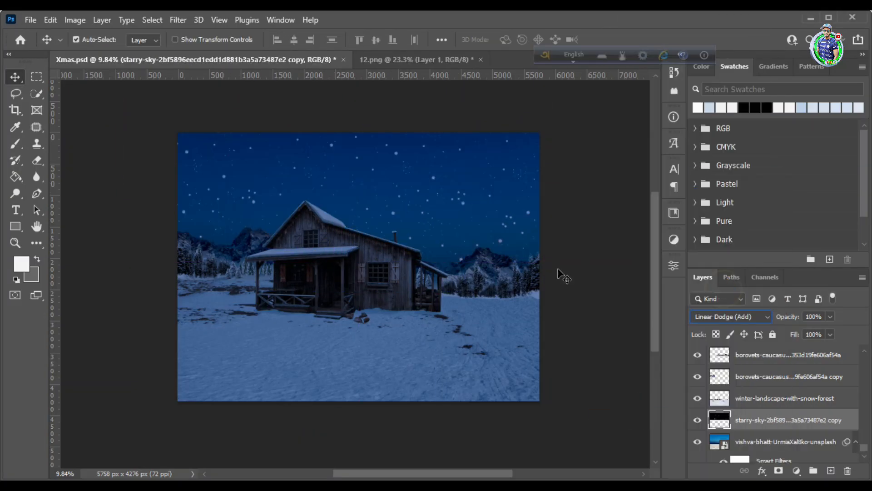
mouse_move(760, 421)
mouse_down()
mouse_move(762, 339)
mouse_move(767, 356)
mouse_move(748, 352)
mouse_up()
key(e)
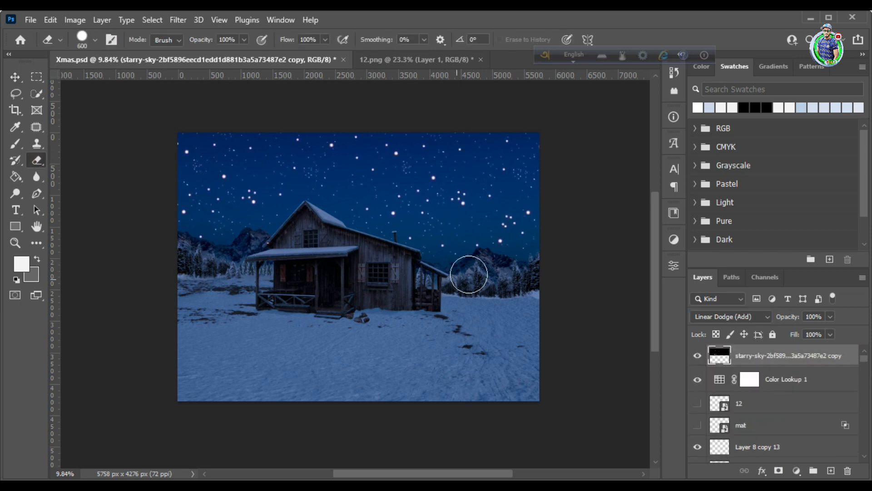
Add a Levels adjustment clipped to the starry-sky layer, with black input 15 and white output 223
click(796, 470)
click(786, 298)
right_click(811, 359)
click(677, 260)
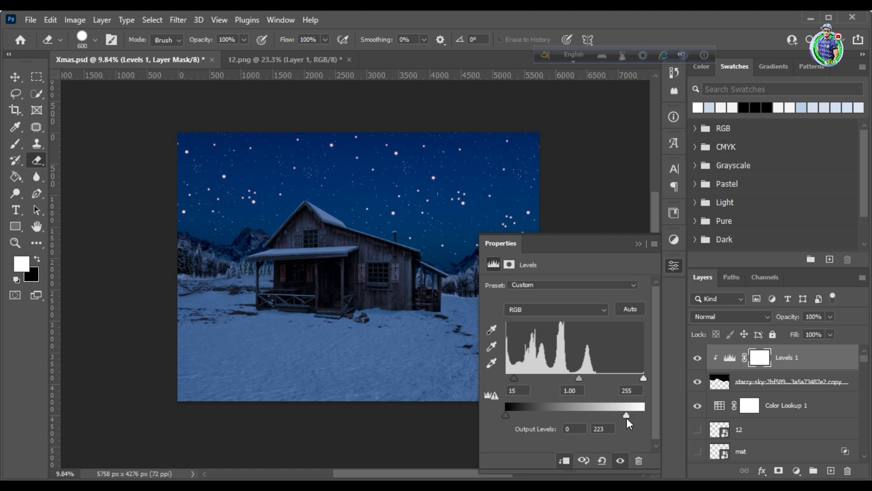
Reduce the starry-sky layer's fill to about 59%
click(848, 384)
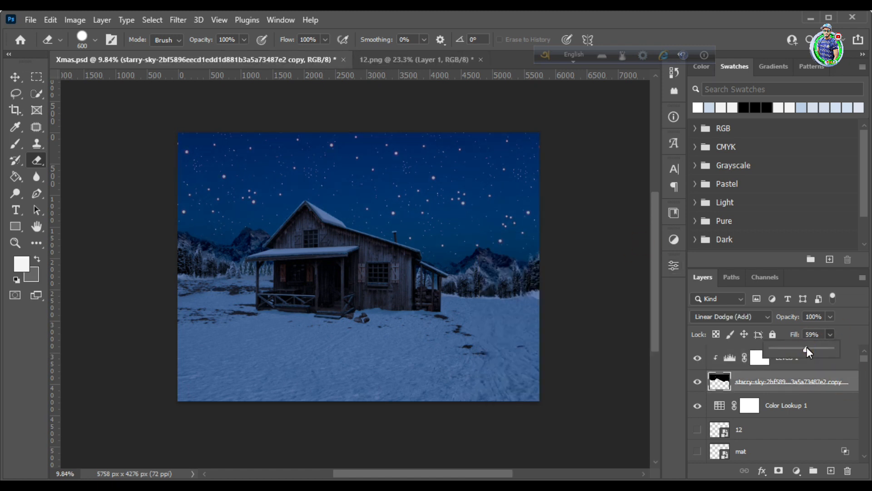
key(v)
click(619, 268)
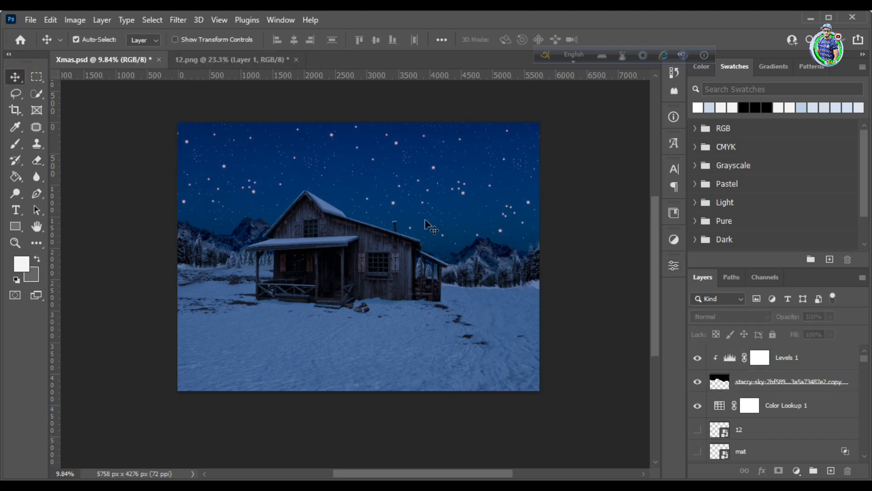
Create a new layer group above Levels 1 for the lit panes of the upstairs window
key(z)
click(335, 187)
drag(419, 295, 297, 220)
key(v)
click(813, 470)
key(z)
drag(238, 209, 337, 250)
scroll(371, 293, down, 1)
click(15, 226)
drag(253, 210, 270, 216)
click(654, 236)
key(ctrl+z)
Draw a rectangle over the first pane of the upstairs window and fill it with orange ff8a00
key(z)
mouse_move(248, 185)
mouse_down()
mouse_move(276, 220)
mouse_move(309, 236)
mouse_move(277, 254)
mouse_up()
click(15, 225)
click(148, 38)
click(225, 64)
drag(712, 325, 712, 332)
click(696, 189)
click(711, 337)
click(815, 183)
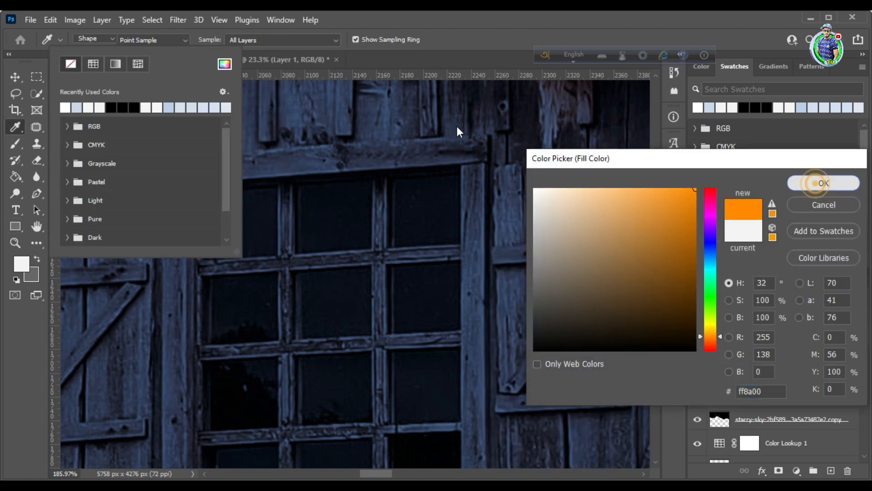
Reshape the orange rectangle to fit the first pane in the upstairs window's top row
click(15, 76)
key(ctrl+t)
drag(277, 193, 276, 189)
drag(210, 193, 233, 183)
key(Return)
scroll(211, 193, down, 1)
key(z)
click(15, 77)
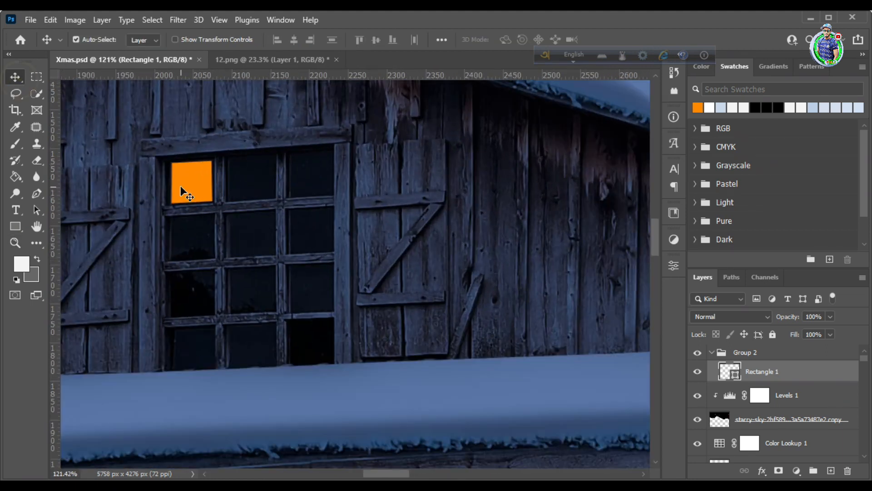
Duplicate the orange pane across the upstairs window's first two rows and into the third row's first pane, fitting each copy
scroll(185, 203, up, 6)
drag(195, 245, 303, 242)
key(ctrl+t)
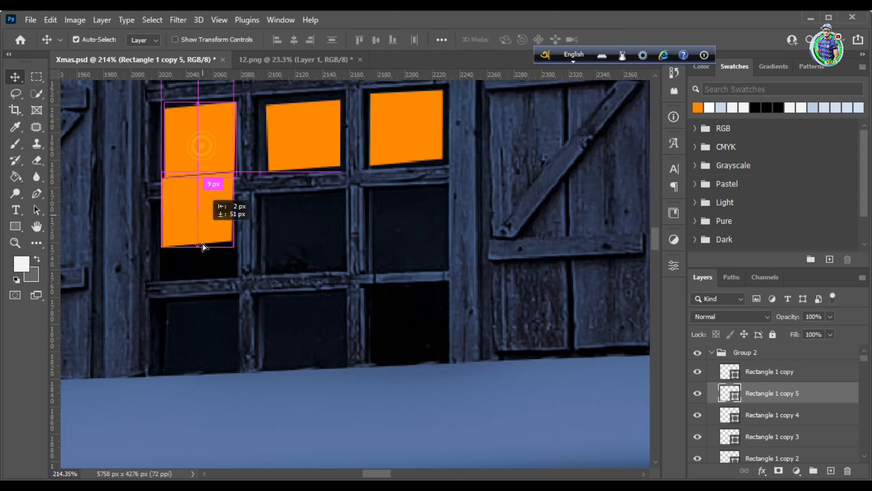
drag(202, 244, 197, 230)
key(ctrl+t)
drag(233, 203, 233, 206)
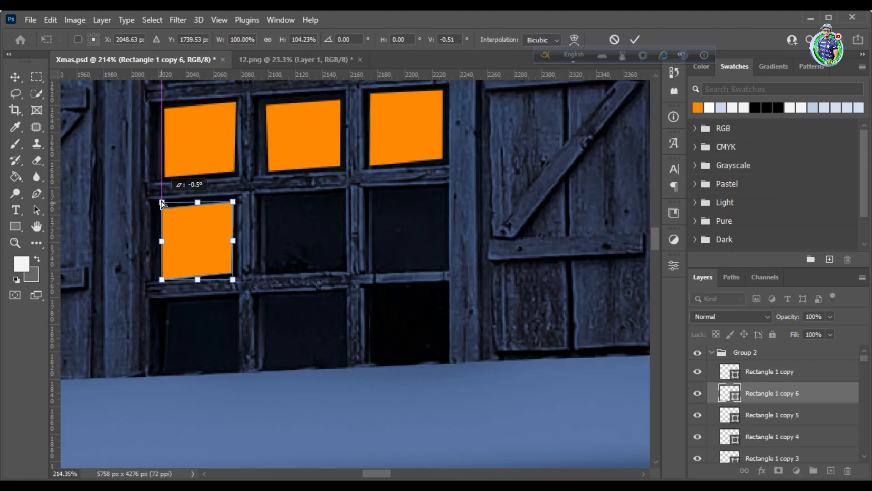
drag(232, 282, 233, 281)
click(635, 40)
Duplicate the orange pane into the middle pane of the upstairs window's third row and reshape it to fit
scroll(211, 227, down, 1)
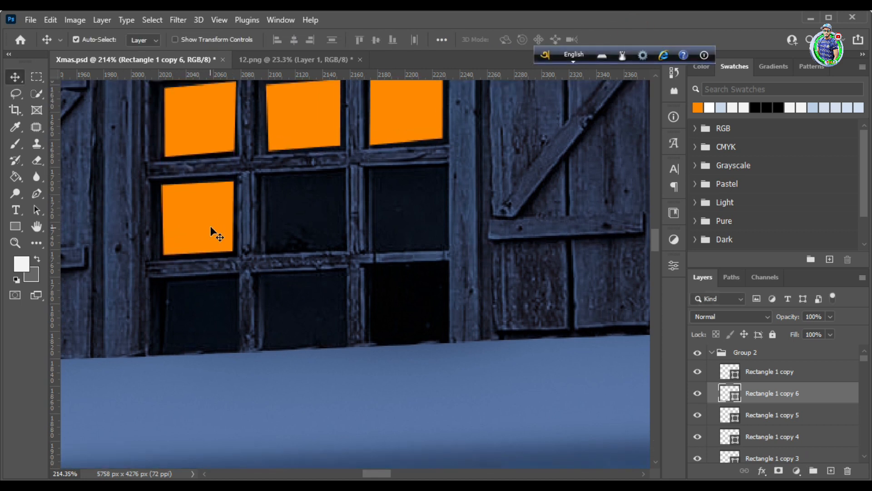
drag(205, 226, 309, 220)
key(ctrl+t)
drag(340, 248, 343, 249)
click(635, 40)
Duplicate the orange rectangle into the last pane of the upstairs window's third row, reshaping and narrowing it to fit
scroll(309, 209, down, 1)
drag(302, 179, 426, 182)
key(ctrl+t)
drag(374, 142, 376, 141)
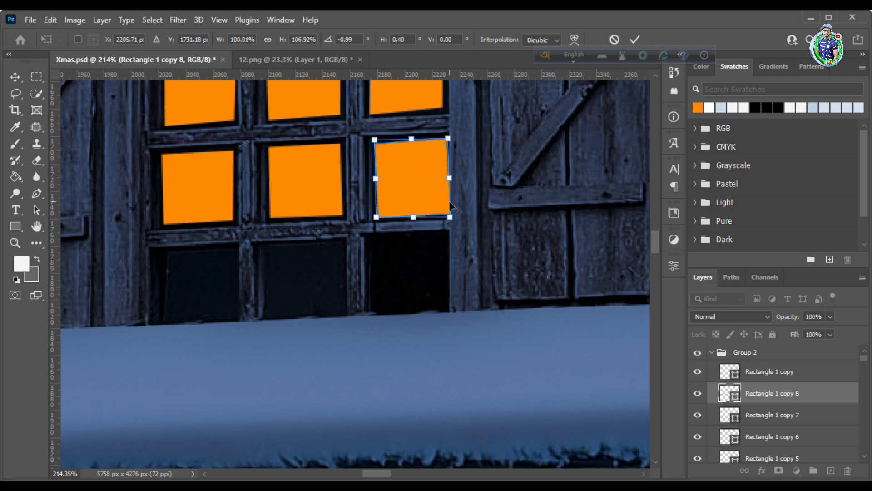
click(636, 40)
scroll(431, 157, down, 2)
key(ctrl+t)
drag(450, 177, 446, 177)
click(635, 39)
Duplicate the orange pane into the upstairs window's bottom row and hide the Color Lookup 1 layer
scroll(409, 132, down, 1)
drag(408, 132, 408, 218)
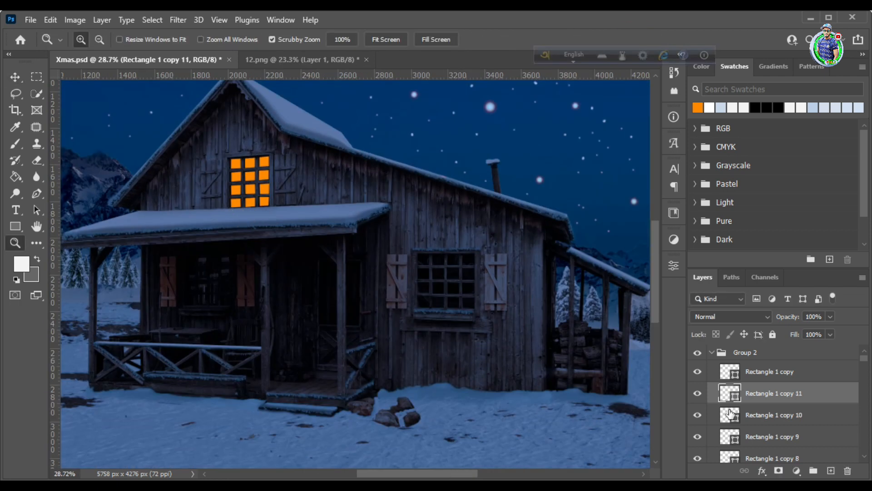
click(712, 353)
click(698, 421)
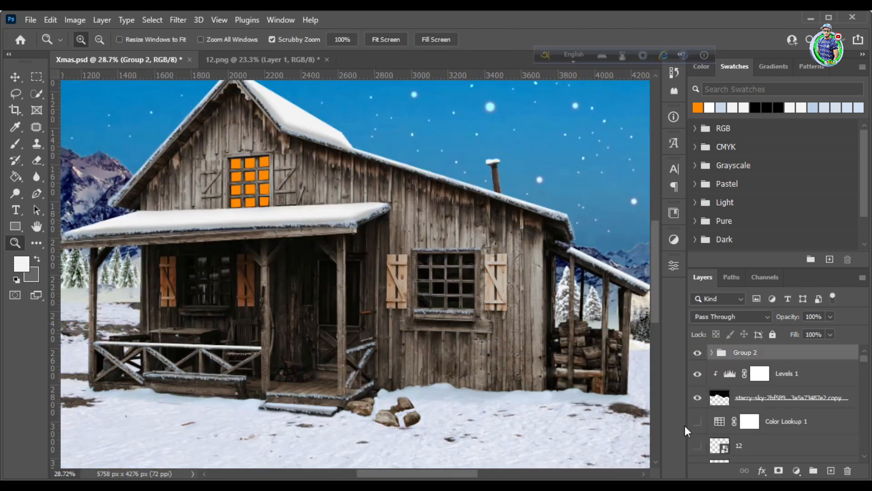
Draw an orange rectangle of about 65 x 59 px in Group 3, over the side-wall window's second top-row pane
scroll(283, 165, down, 1)
drag(499, 262, 561, 261)
drag(400, 245, 418, 246)
drag(340, 236, 318, 244)
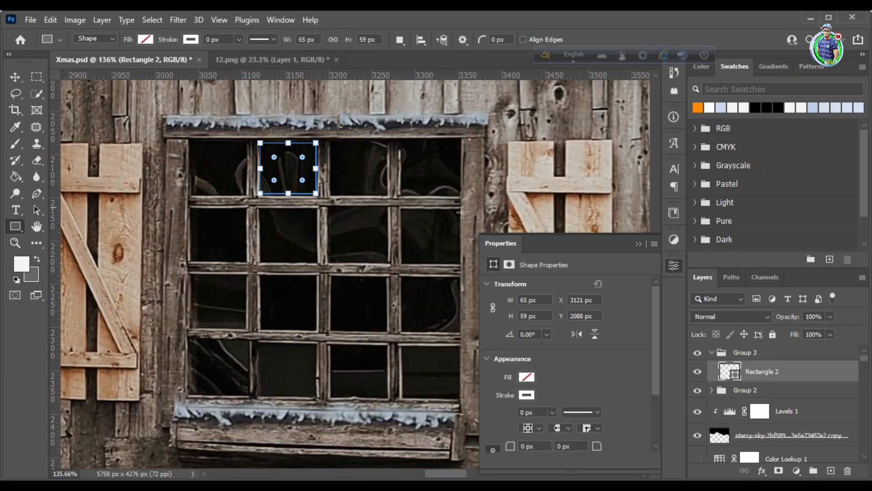
click(145, 39)
double_click(110, 107)
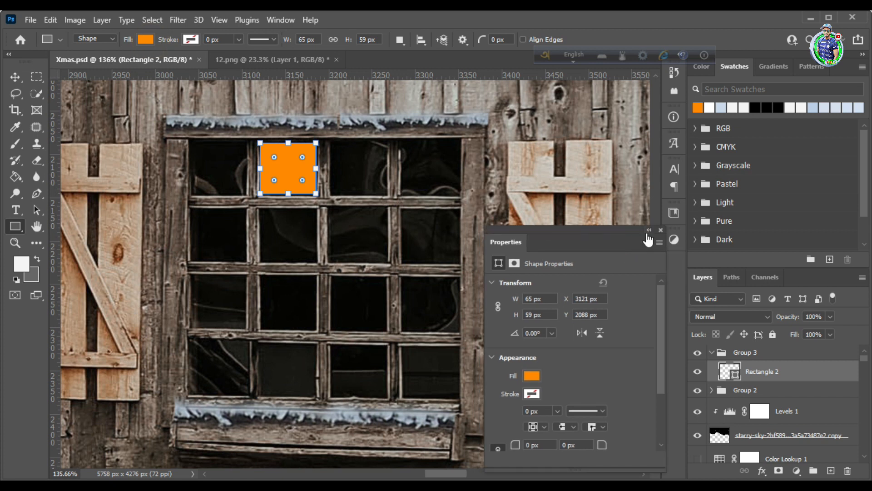
click(638, 243)
click(16, 77)
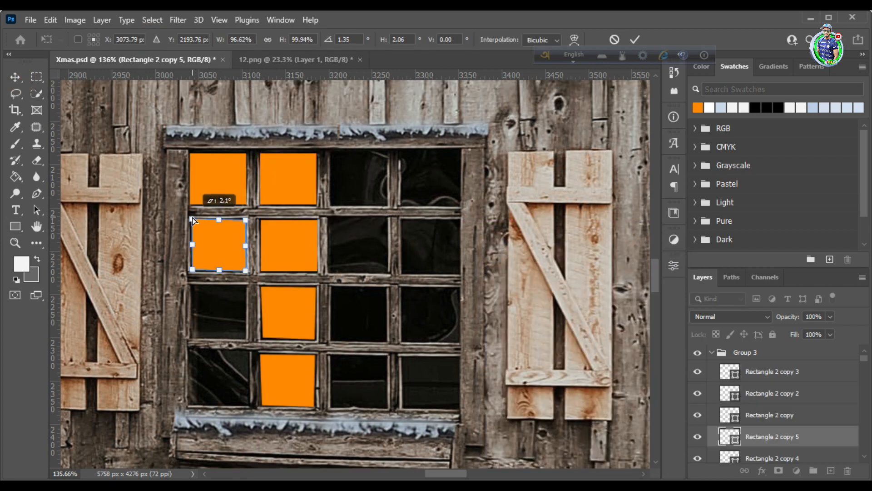
Duplicate and fit the orange rectangle to fill the first two pane columns of the side-wall window
drag(195, 222, 227, 308)
click(629, 39)
scroll(223, 202, down, 2)
scroll(222, 249, down, 1)
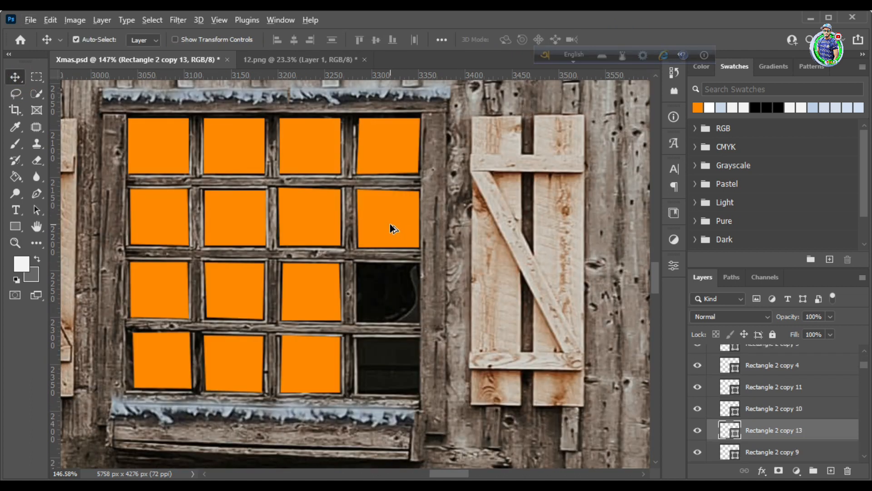
Copy and fit orange rectangles into the remaining two pane columns of the side-wall window
alt+drag(392, 227, 405, 340)
key(ctrl+t)
click(635, 39)
Draw an orange rectangle over a pane of the porch window and duplicate it through the window's upper rows
click(16, 244)
drag(430, 223, 290, 264)
drag(144, 209, 188, 245)
click(15, 226)
mouse_move(148, 199)
mouse_down()
mouse_move(195, 251)
mouse_move(240, 235)
mouse_up()
click(15, 77)
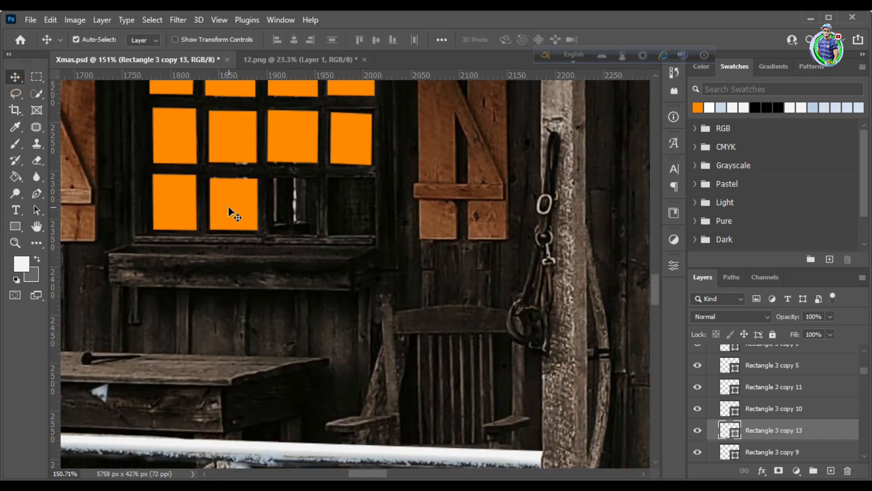
Fit the orange copy into the second bottom-row pane of the porch window and duplicate it into the remaining bottom panes
key(ctrl+t)
drag(233, 230, 231, 233)
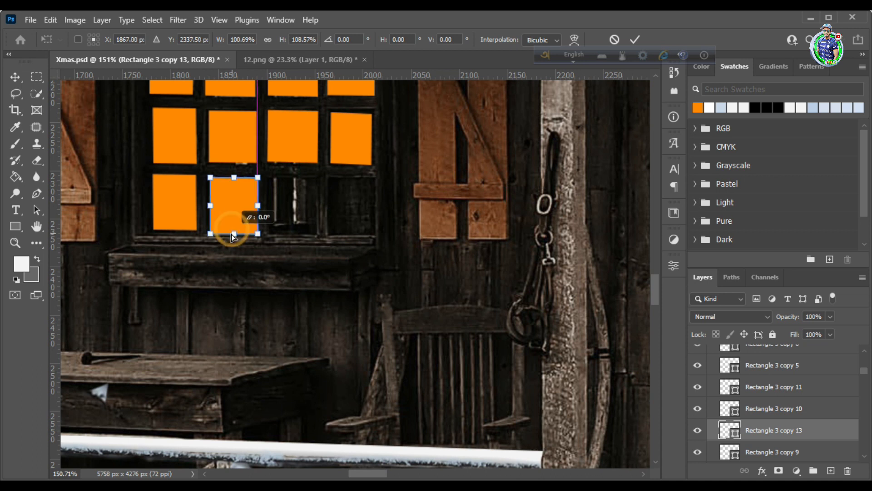
drag(210, 178, 207, 175)
drag(257, 178, 254, 177)
click(636, 39)
drag(237, 207, 354, 209)
click(15, 243)
drag(266, 177, 141, 200)
drag(408, 172, 485, 228)
scroll(760, 377, up, 5)
scroll(764, 376, up, 5)
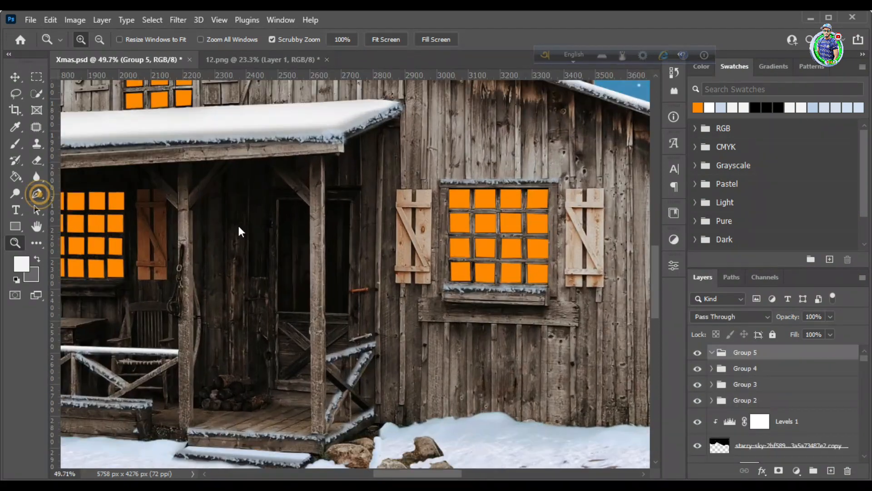
click(37, 194)
click(280, 201)
click(278, 311)
key(ctrl+z)
key(ctrl+z)
click(278, 200)
click(277, 311)
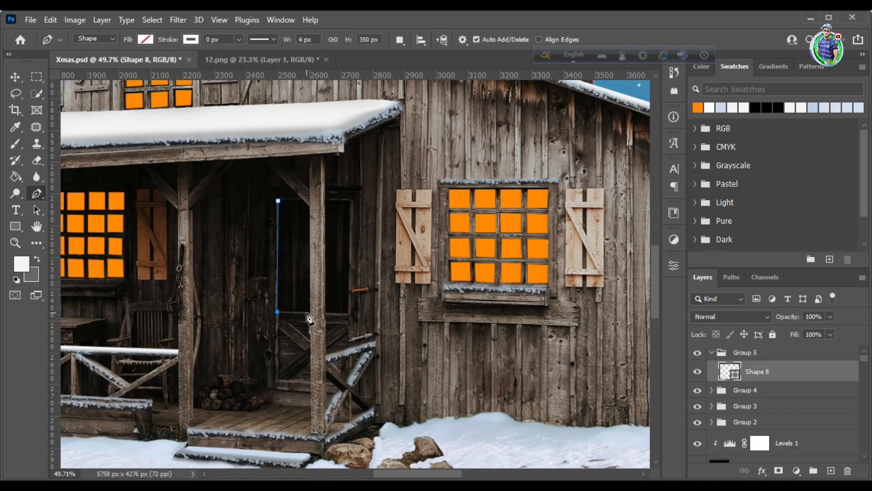
click(278, 200)
click(147, 41)
click(64, 108)
key(ctrl+t)
drag(310, 312, 312, 312)
click(638, 37)
key(ctrl+space)
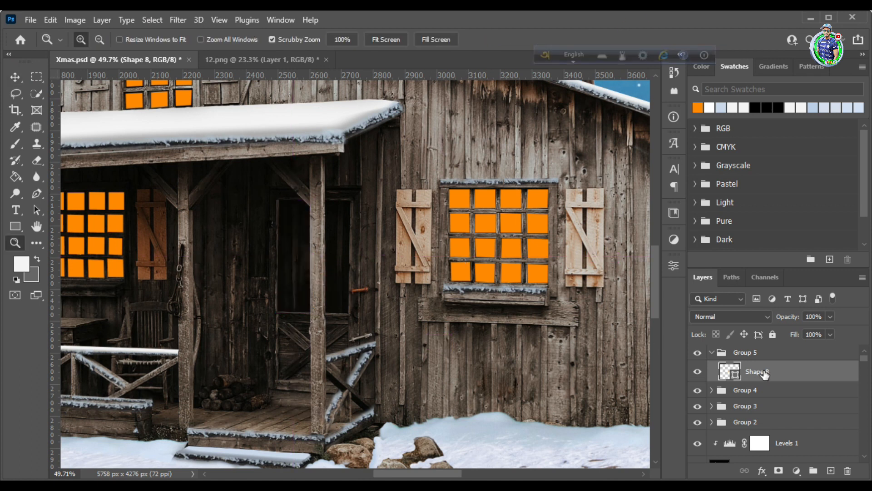
key(Delete)
Draw an orange Pen shape of about 104 x 350 px over the door glass on the near side of the porch post
key(p)
click(279, 200)
key(ctrl+z)
click(279, 200)
click(278, 311)
click(279, 201)
click(145, 39)
click(65, 108)
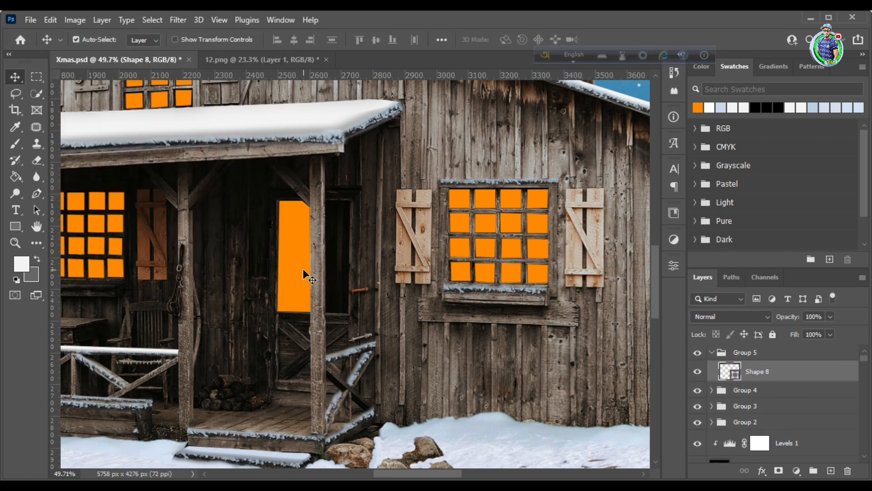
Draw a second orange shape of about 78 x 354 px over the door glass between the post and the door handle
click(326, 201)
click(350, 201)
click(348, 313)
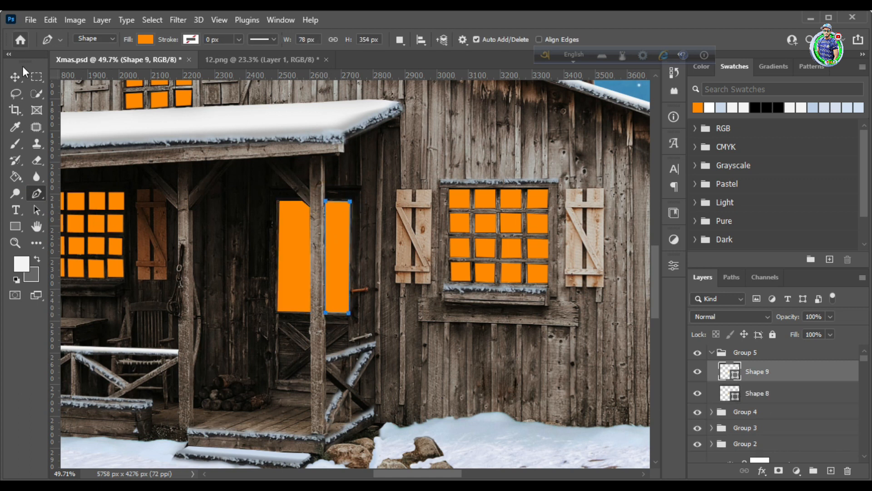
click(15, 77)
Merge Group 5, Group 4, Group 3 and Group 2 each into a single layer
key(ctrl+0)
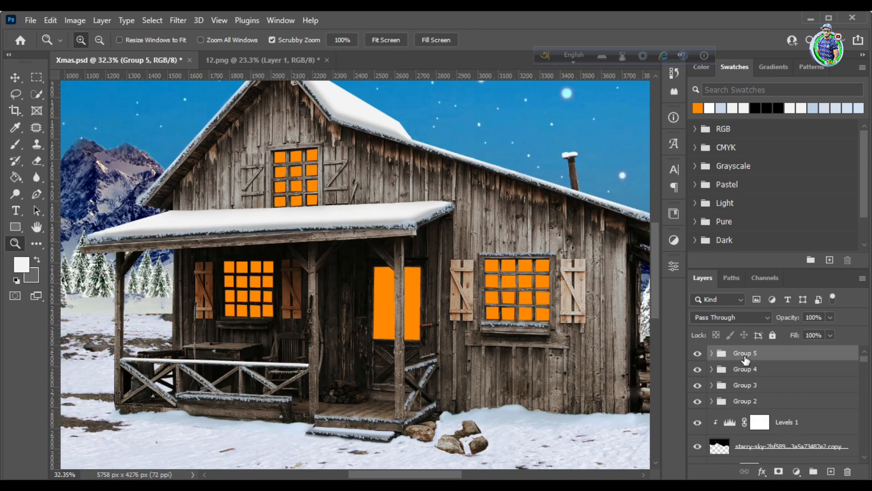
right_click(745, 359)
click(650, 439)
right_click(742, 374)
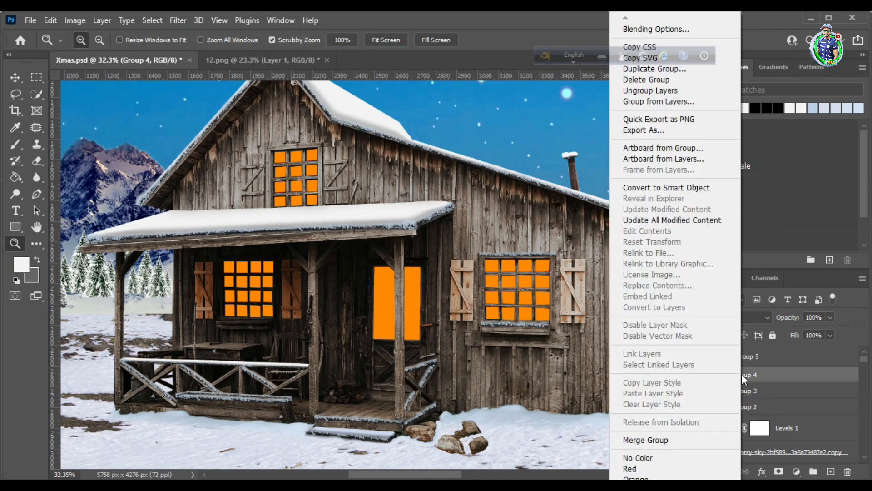
click(646, 439)
click(754, 399)
right_click(742, 400)
click(650, 440)
right_click(738, 419)
click(770, 440)
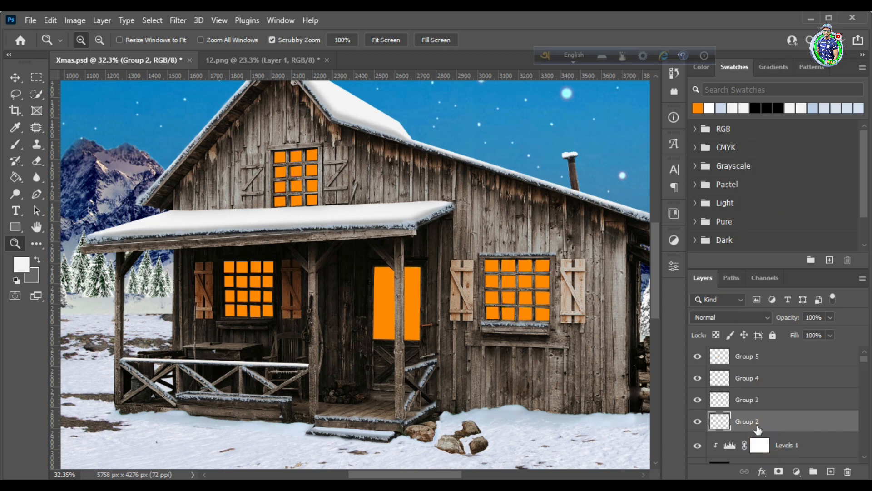
Select the scene layers down to the vishva-bhatt sky layer and combine them into a single layer
drag(315, 258, 385, 302)
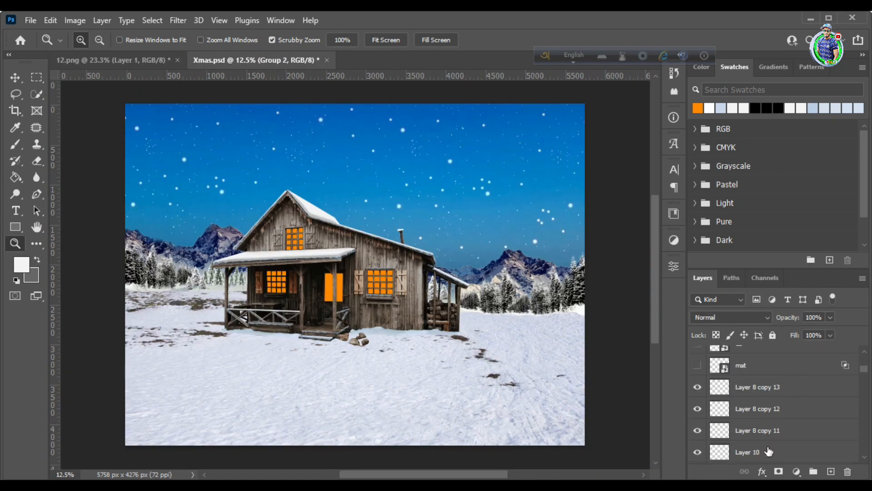
click(754, 416)
scroll(863, 452, down, 3)
scroll(863, 453, down, 2)
right_click(770, 421)
click(654, 411)
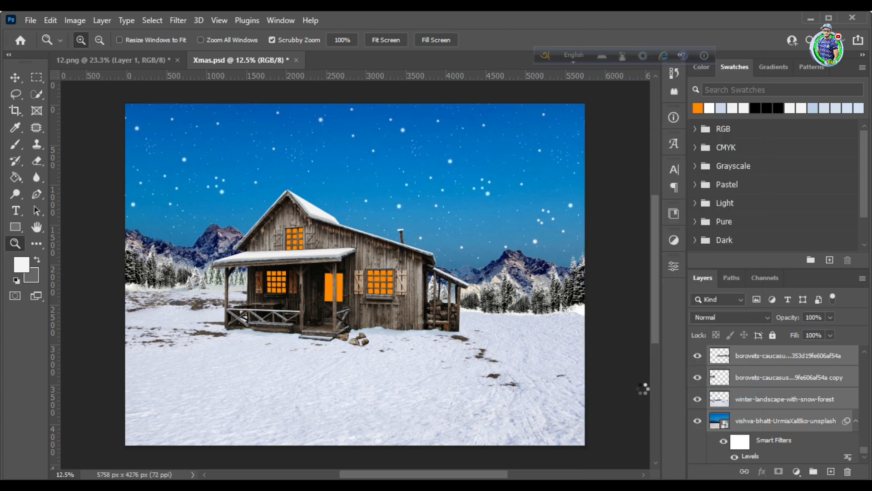
Add a layer mask to the combined Xmas layer and invert it to black to hide the layer
scroll(792, 415, up, 5)
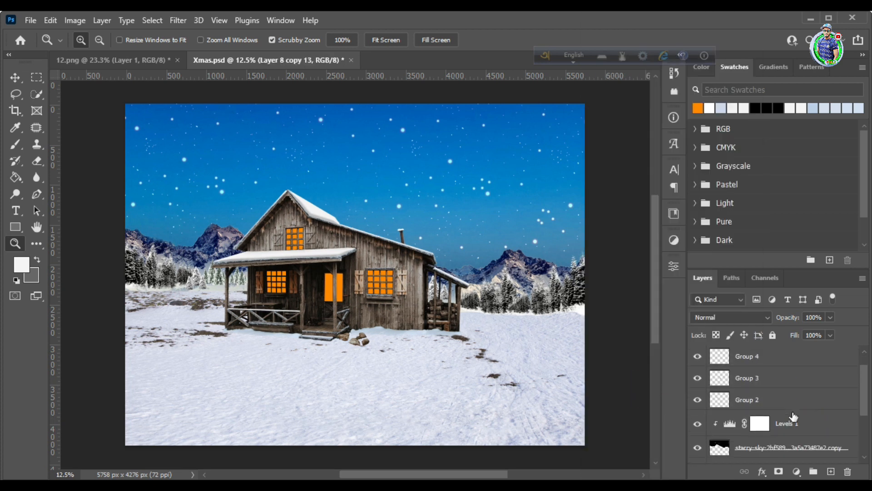
scroll(793, 416, down, 4)
scroll(793, 416, up, 5)
drag(381, 271, 406, 301)
drag(214, 249, 239, 305)
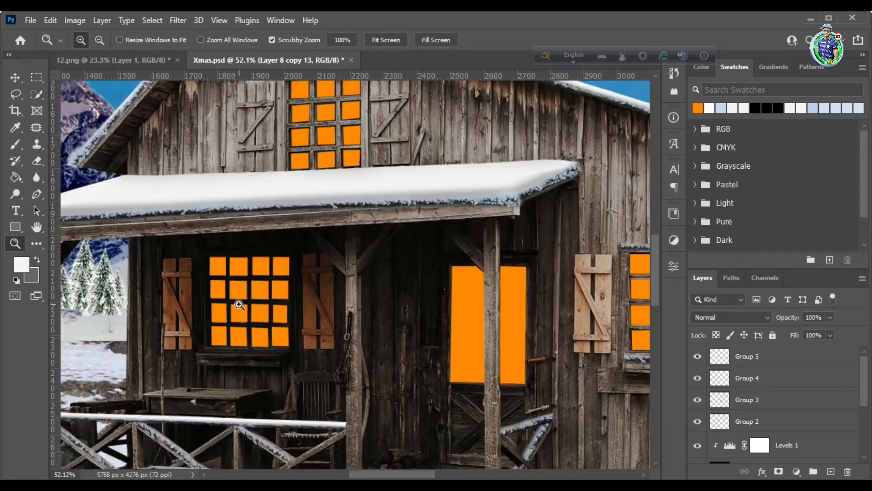
key(v)
click(236, 265)
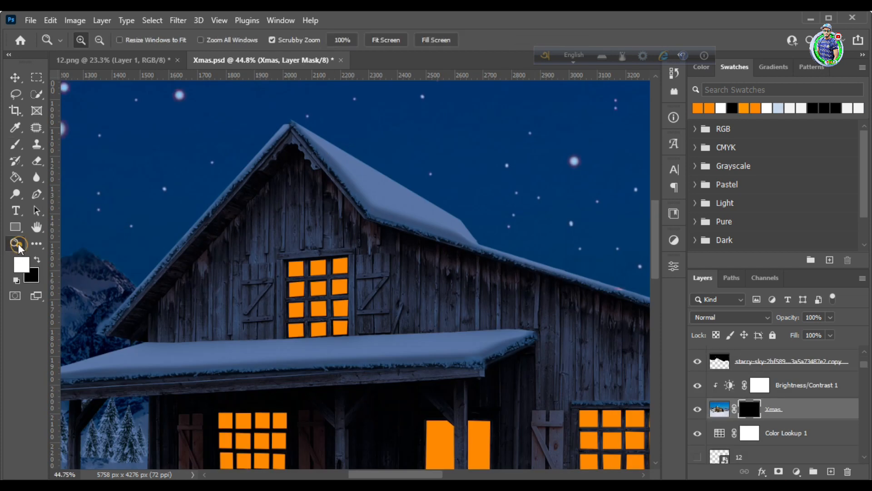
drag(268, 261, 362, 291)
key(b)
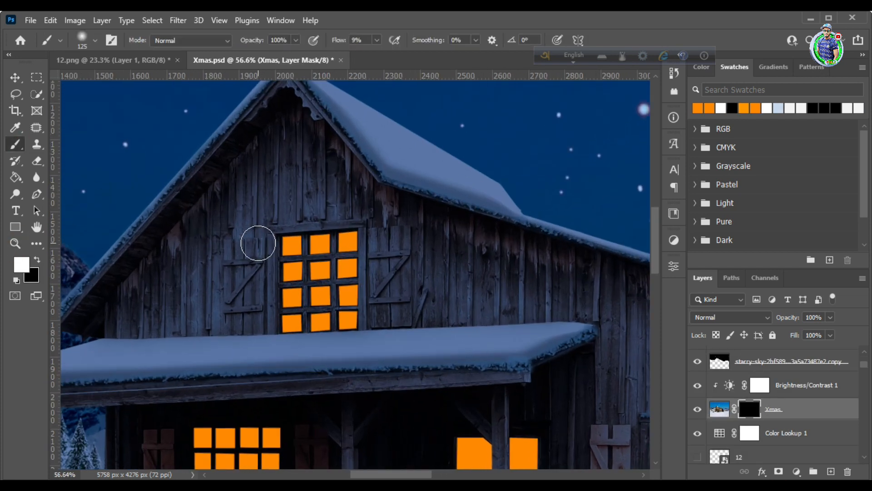
Paint white on the Xmas mask with a 175 px brush around the attic window and the snowy roof beneath it
key(])
key(])
mouse_move(250, 305)
mouse_down()
mouse_move(256, 338)
mouse_move(362, 288)
mouse_move(268, 254)
mouse_move(282, 351)
mouse_up()
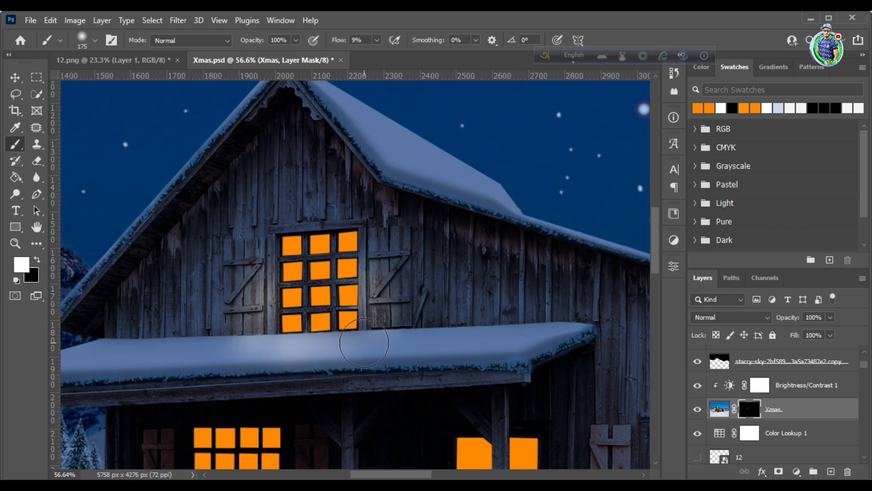
drag(364, 343, 340, 339)
scroll(343, 362, down, 1)
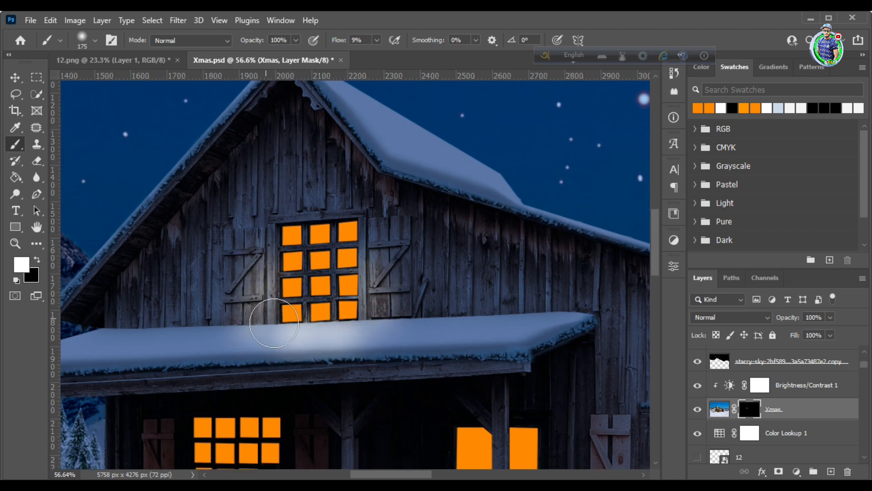
Paint white on the Xmas mask around the frame, sill and shutters of the window outside the porch
scroll(361, 325, down, 4)
click(15, 243)
drag(227, 227, 187, 228)
drag(466, 316, 494, 329)
click(15, 144)
drag(358, 265, 355, 269)
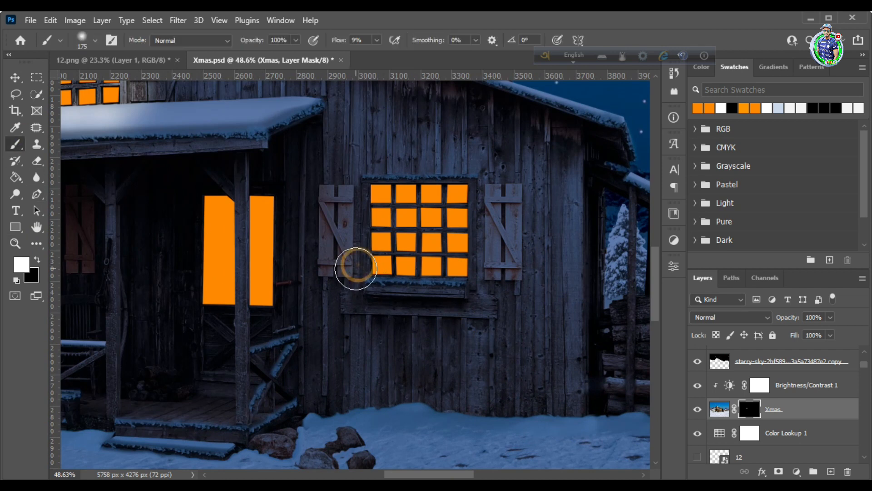
drag(492, 277, 480, 263)
drag(358, 261, 353, 300)
scroll(355, 304, down, 3)
mouse_move(386, 375)
mouse_down()
mouse_move(392, 427)
mouse_move(463, 396)
mouse_up()
scroll(451, 399, down, 1)
key(ctrl+z)
key(ctrl+z)
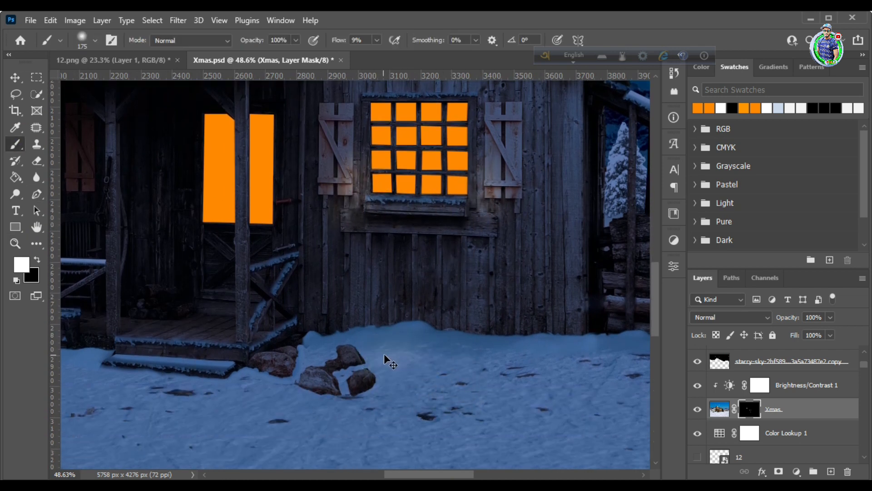
Enlarge the brush to 400 px and reveal a pool of light on the snow below the window outside the porch
mouse_move(410, 363)
mouse_down()
mouse_move(439, 352)
mouse_move(395, 374)
mouse_move(426, 365)
mouse_move(454, 377)
mouse_up()
key(bracketright)
key(bracketright)
key(bracketright)
key(bracketright)
scroll(410, 359, down, 1)
drag(411, 359, 390, 363)
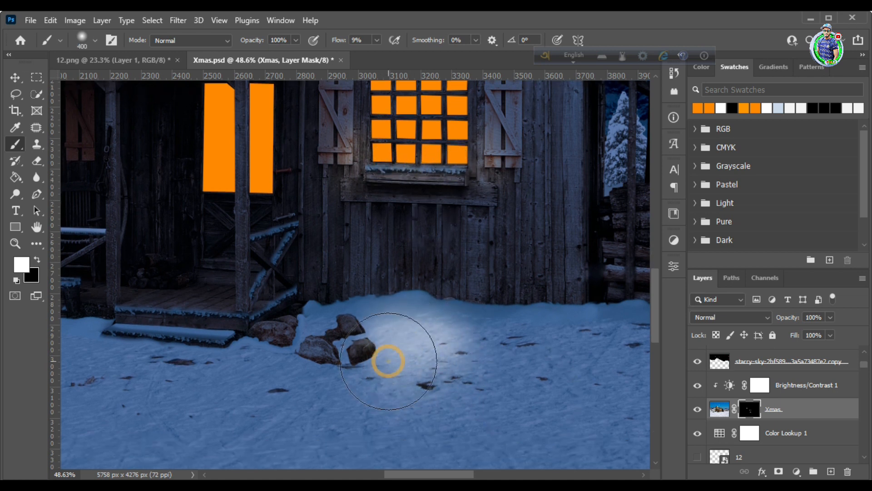
Reduce the brush size and paint white on the Xmas mask around the porch window and its shutters
scroll(389, 362, up, 1)
key(ctrl+space)
drag(555, 291, 510, 308)
key(bracketleft)
key(bracketleft)
key(bracketright)
scroll(463, 313, down, 1)
key(ctrl+space)
mouse_move(411, 258)
mouse_down()
mouse_move(309, 245)
mouse_move(436, 227)
mouse_up()
key(bracketleft)
key(bracketleft)
key(bracketleft)
drag(274, 218, 279, 194)
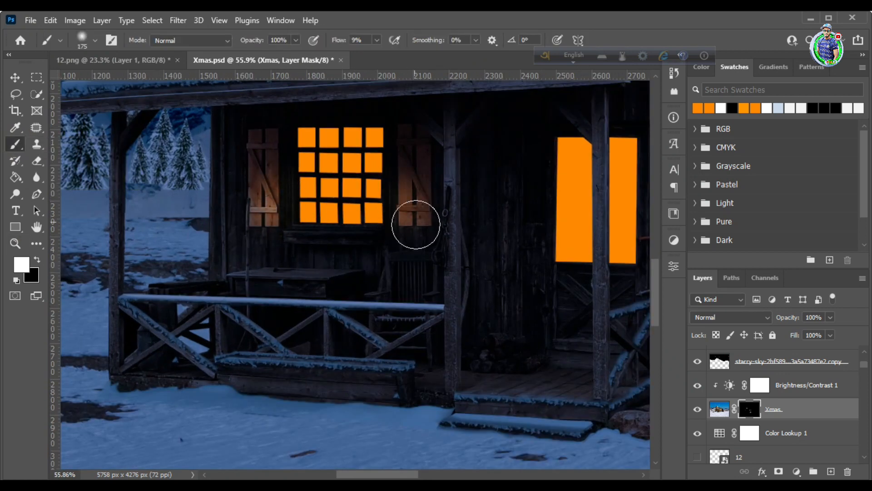
Reveal light on the wall around the porch window and on the table below it, using 90 px and 200 px brushes
scroll(294, 176, up, 1)
key(bracketleft)
key(bracketleft)
key(bracketleft)
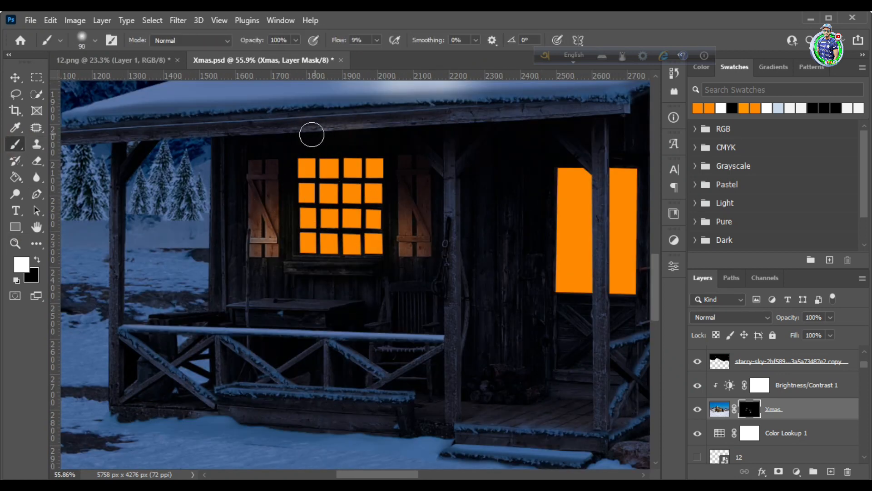
scroll(340, 210, down, 1)
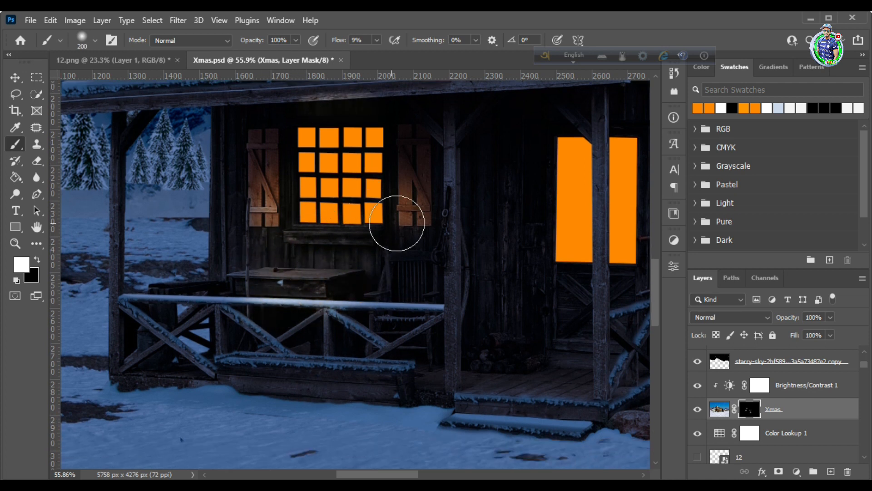
scroll(354, 264, down, 2)
mouse_move(222, 354)
mouse_down()
mouse_move(284, 355)
mouse_move(217, 350)
mouse_up()
scroll(200, 377, up, 2)
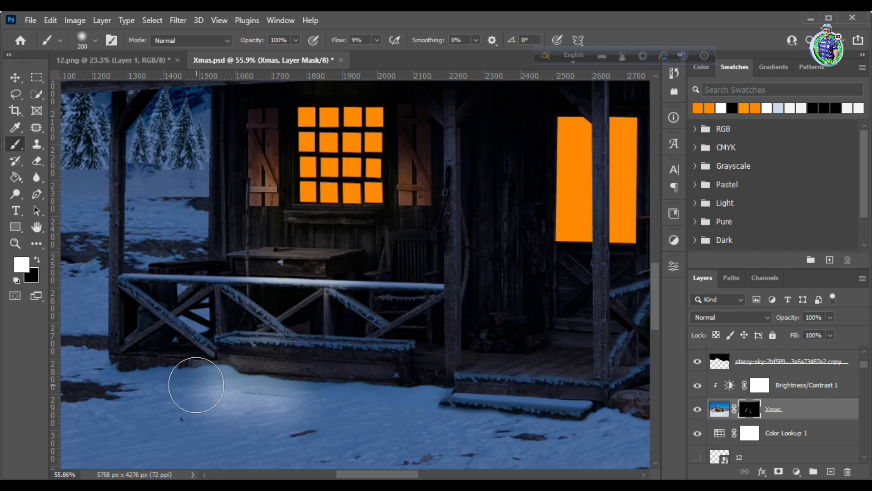
key(ctrl+z)
key(ctrl+z)
Paint a soft pool of light onto the snow in front of the porch railing and enlarge the brush to 500 px
drag(247, 389, 273, 408)
scroll(228, 375, down, 1)
key(z)
mouse_move(290, 317)
mouse_down()
mouse_move(231, 299)
mouse_move(312, 294)
mouse_up()
key(b)
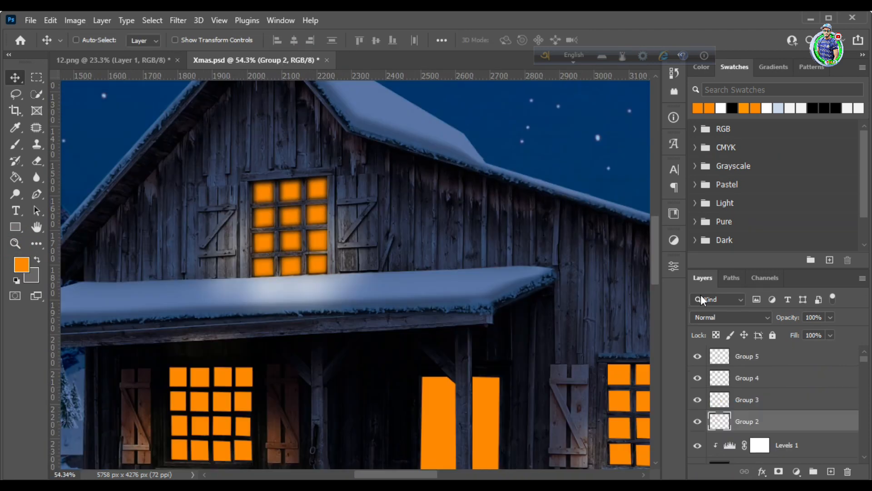
Apply a Gaussian Blur to the attic window layer Group 2 and set its blend mode to Linear Dodge (Add)
click(178, 20)
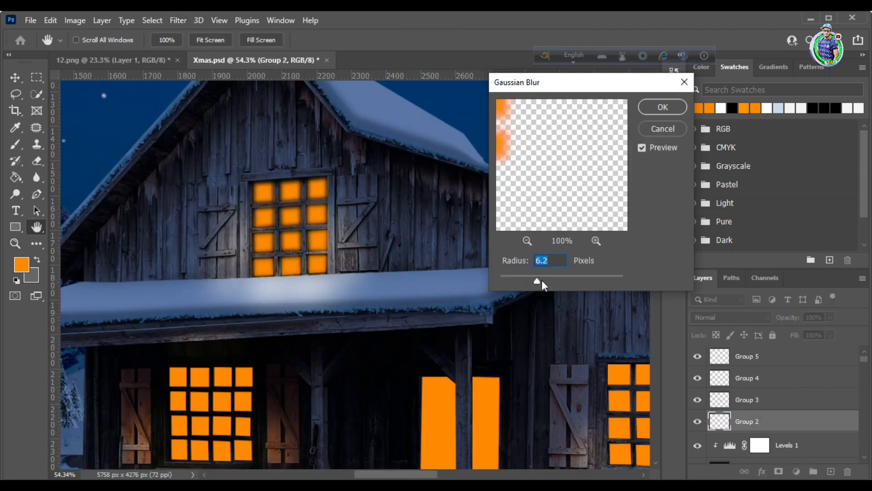
mouse_move(539, 283)
mouse_down()
mouse_move(552, 288)
mouse_move(541, 279)
mouse_up()
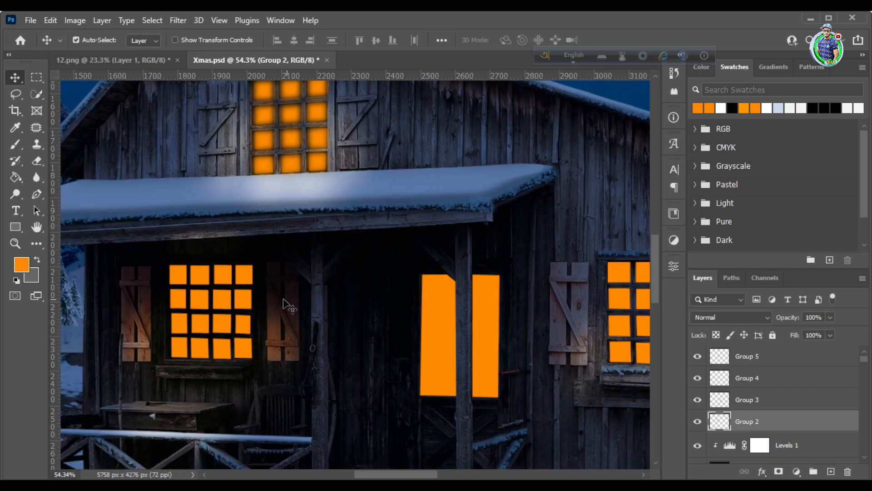
click(746, 317)
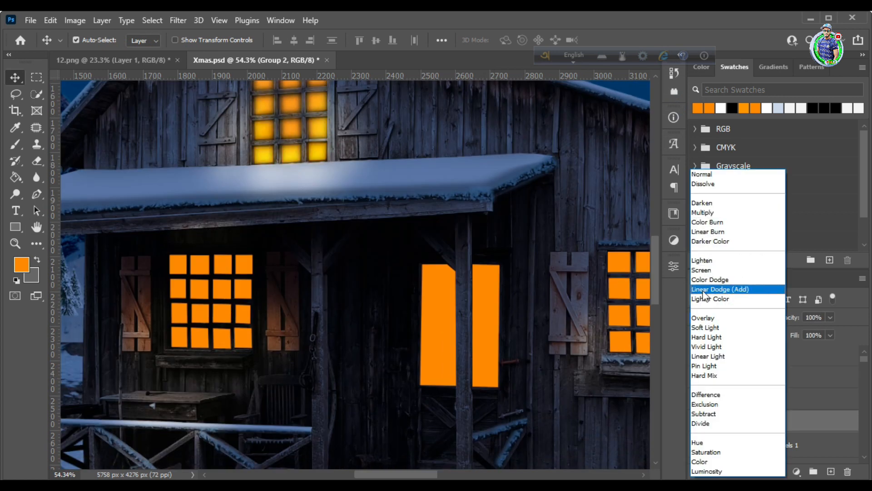
click(709, 290)
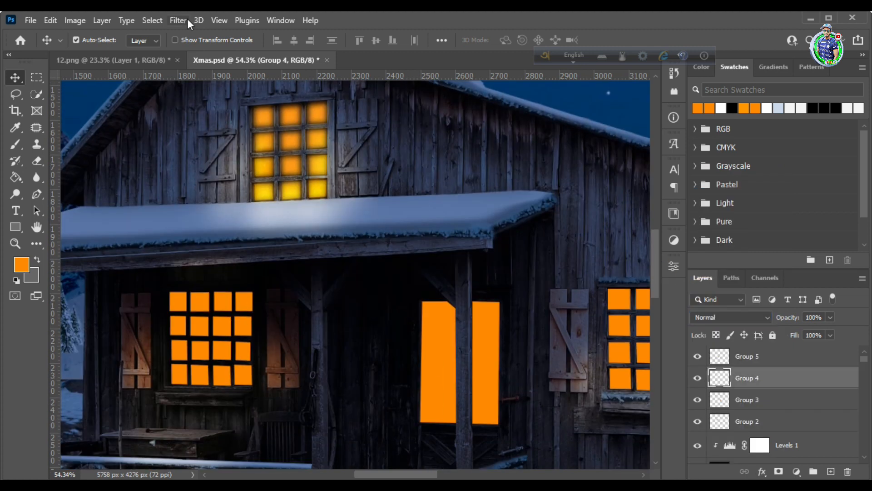
Apply a Gaussian Blur with a radius of 4.2 pixels to the porch window layer Group 4
click(184, 22)
mouse_move(204, 184)
click(350, 238)
drag(542, 281, 528, 281)
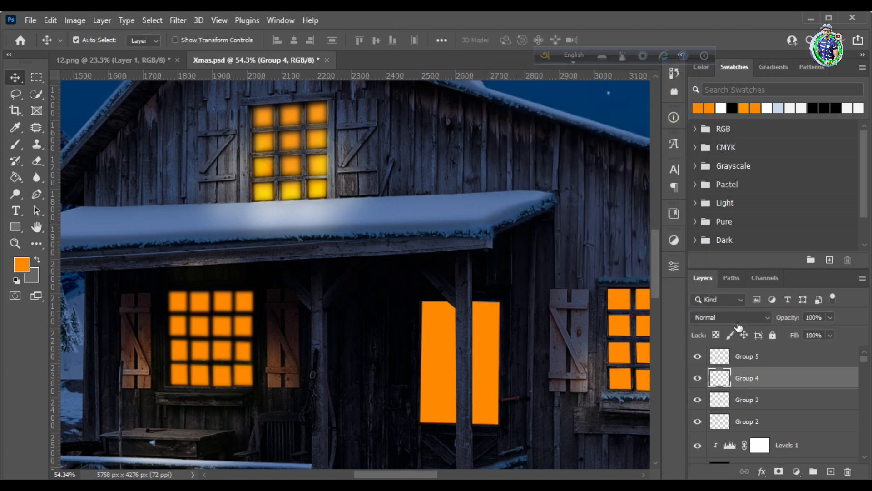
Set the Group 4 layer to the Linear Dodge (Add) blend mode and lower its Fill to 74%
click(730, 317)
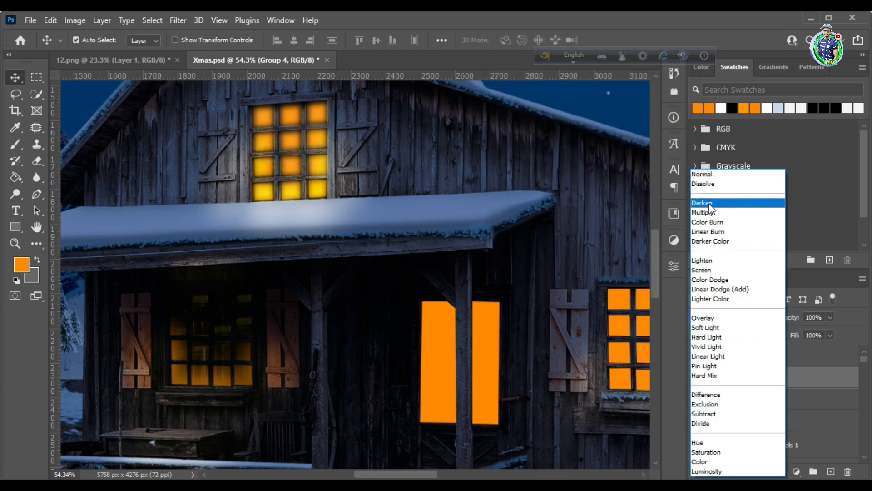
click(712, 289)
click(830, 335)
drag(830, 350, 815, 351)
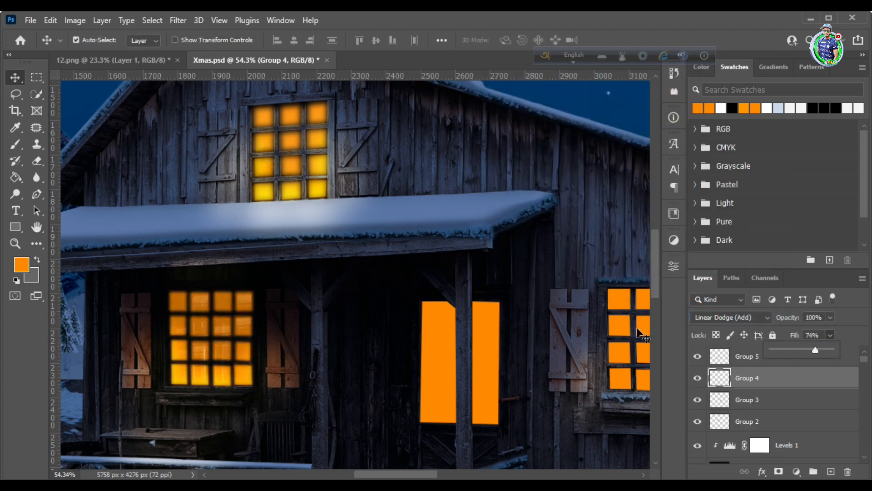
Blur the Group 3 window panes with a 6.8 pixel Gaussian Blur and set the layer's blend mode to Linear Dodge (Add)
click(642, 332)
scroll(631, 329, right, 3)
click(144, 139)
click(749, 396)
click(178, 20)
mouse_move(196, 186)
click(364, 236)
drag(534, 283, 539, 282)
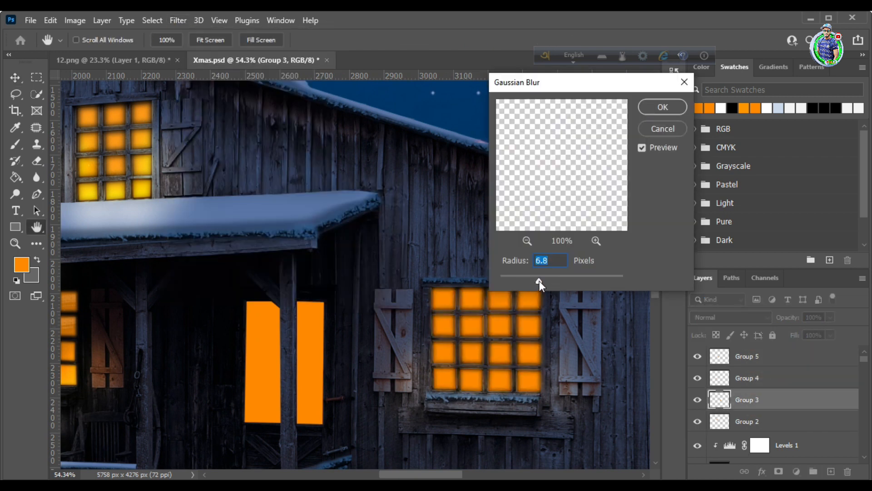
key(Return)
click(716, 318)
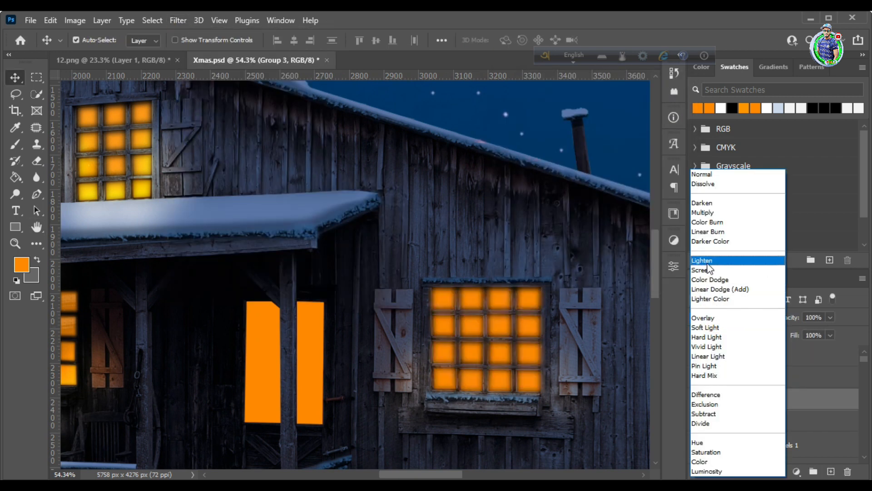
click(716, 289)
Blur the Group 5 door glass with an 8.0 pixel Gaussian Blur and set the layer to Linear Dodge (Add)
click(310, 352)
click(178, 21)
mouse_move(303, 187)
click(368, 231)
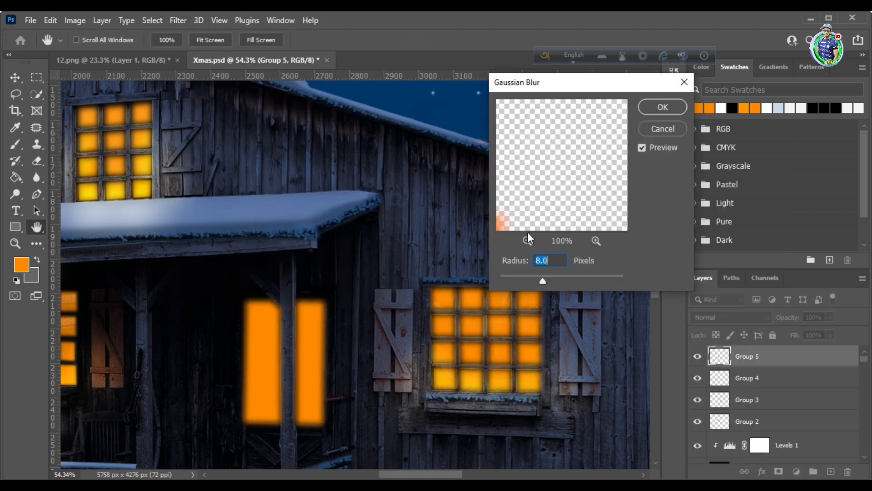
click(662, 108)
scroll(636, 204, down, 1)
click(731, 317)
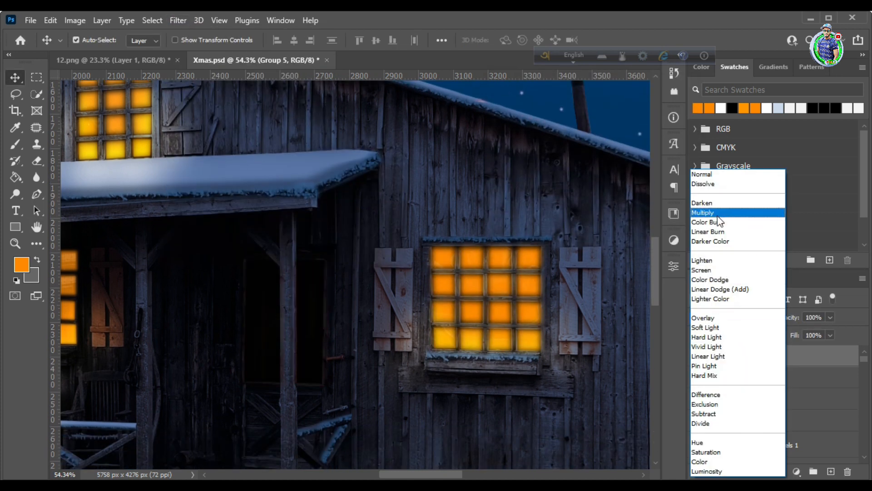
click(720, 289)
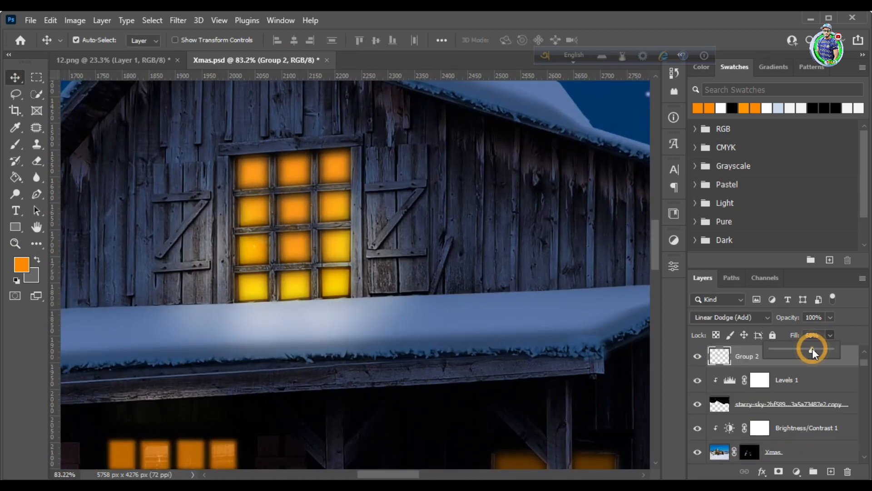
Try a Fill of 92% on the attic window layer Group 2
drag(812, 348, 828, 349)
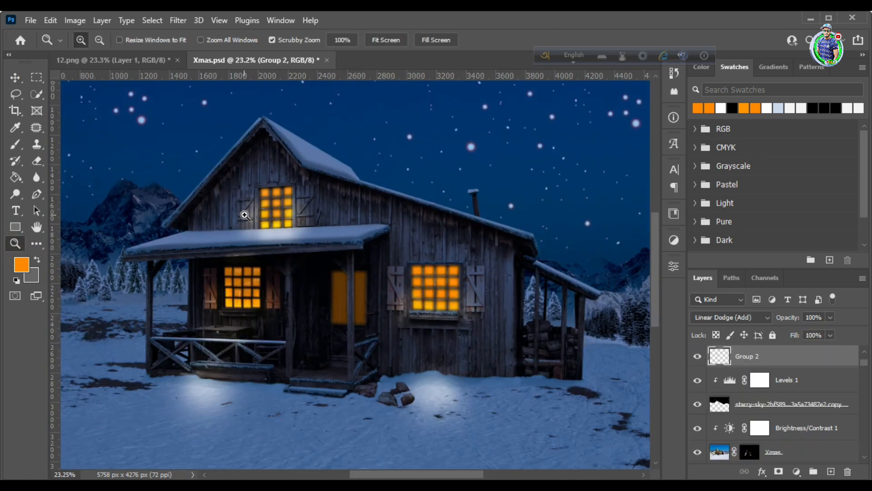
click(245, 215)
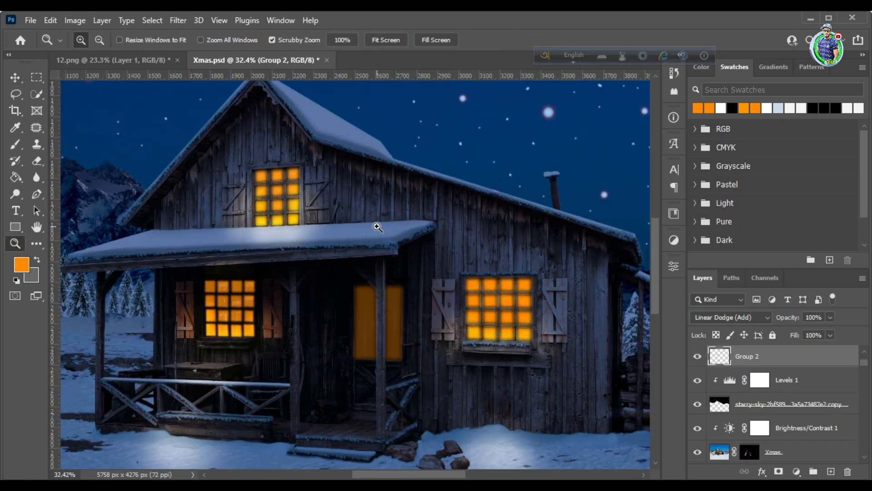
Paint white on the Xmas mask with a 250 px brush over the porch floor by the steps and the door glass
drag(376, 227, 404, 226)
scroll(405, 318, down, 3)
click(749, 452)
key(bracketleft)
key(bracketleft)
key(bracketleft)
key(bracketleft)
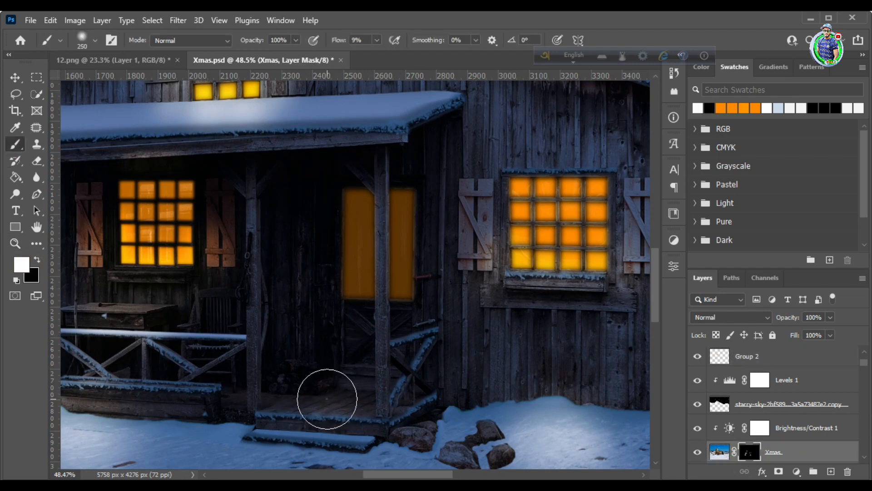
drag(327, 399, 340, 397)
mouse_move(375, 219)
mouse_down()
mouse_move(376, 263)
mouse_move(409, 281)
mouse_up()
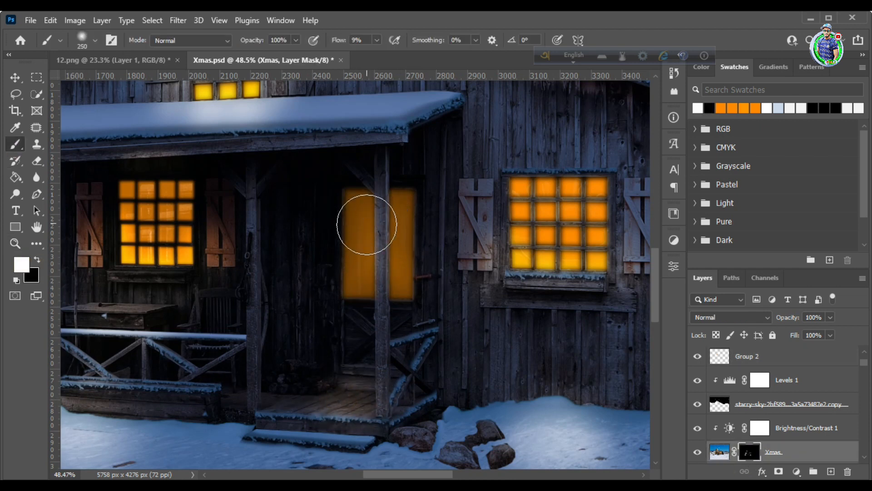
Enlarge the brush to 700 px and dab more light onto the snow before the porch railing and near the rocks
scroll(400, 374, down, 1)
key(bracketright)
key(bracketright)
click(15, 244)
drag(397, 322, 324, 320)
click(15, 144)
key(bracketright)
key(bracketright)
click(268, 352)
click(506, 379)
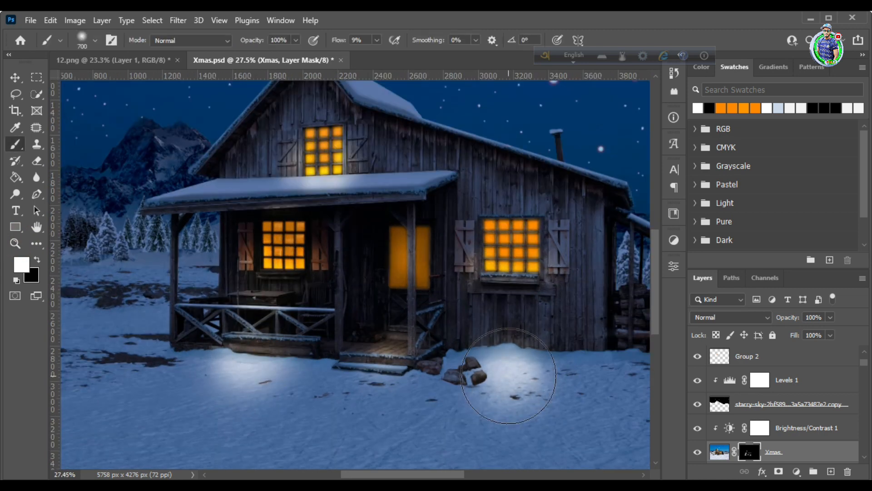
Widen both pools of window light on the snow by painting further strokes on the Xmas mask with the 700 px brush
click(15, 243)
drag(415, 318, 393, 317)
drag(418, 275, 437, 275)
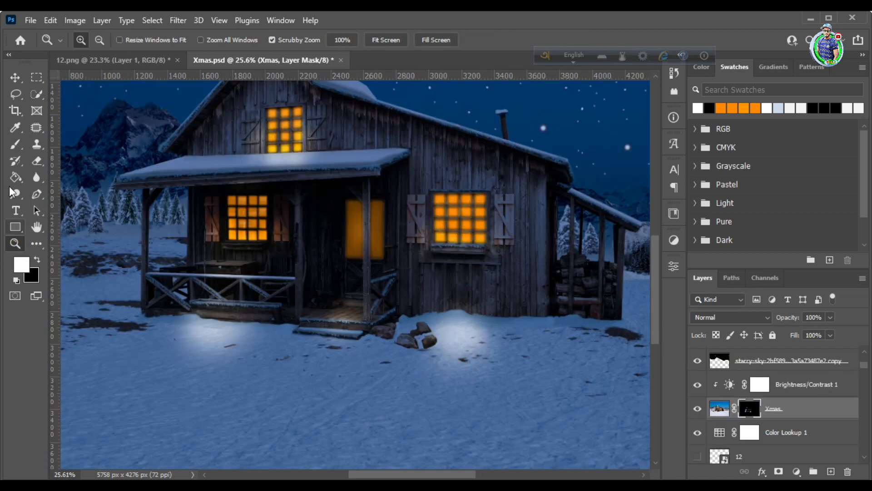
double_click(758, 409)
click(639, 245)
key(b)
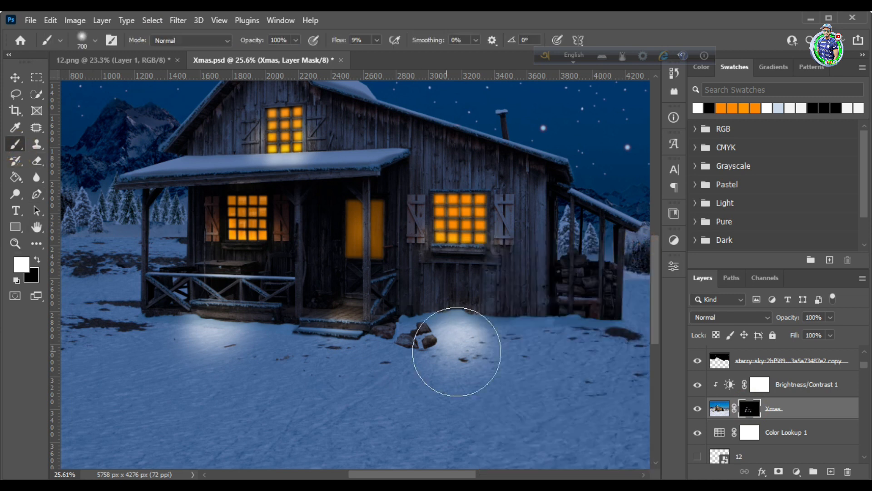
mouse_move(452, 373)
mouse_down()
mouse_move(520, 357)
mouse_move(457, 368)
mouse_move(402, 350)
mouse_up()
drag(176, 349, 158, 348)
mouse_move(226, 352)
mouse_down()
mouse_move(244, 352)
mouse_move(183, 347)
mouse_up()
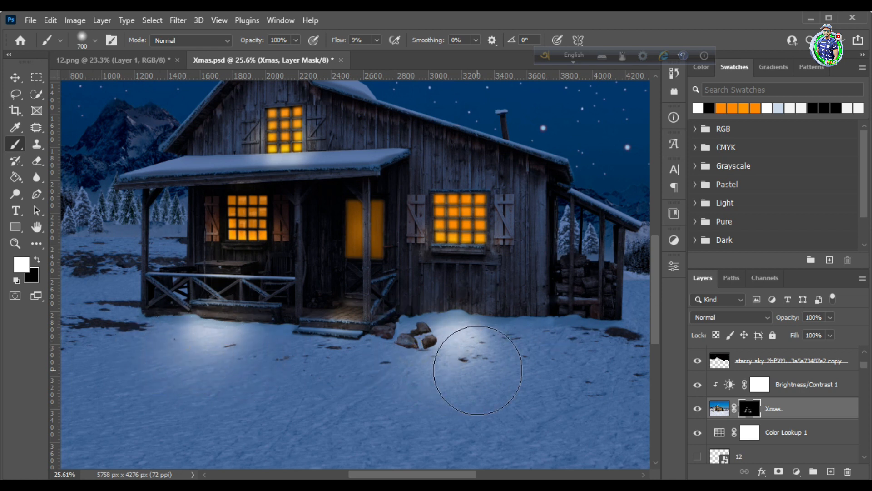
mouse_move(195, 352)
mouse_down()
mouse_move(224, 360)
mouse_move(245, 345)
mouse_move(142, 322)
mouse_move(175, 334)
mouse_up()
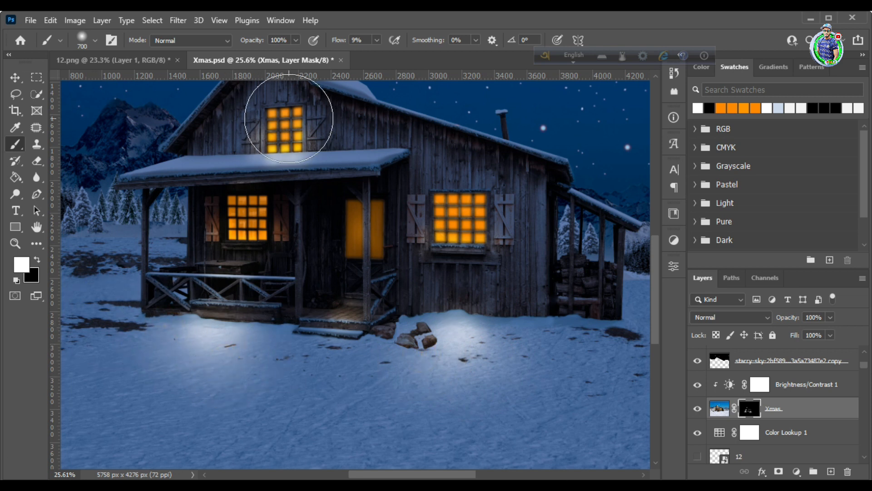
click(485, 364)
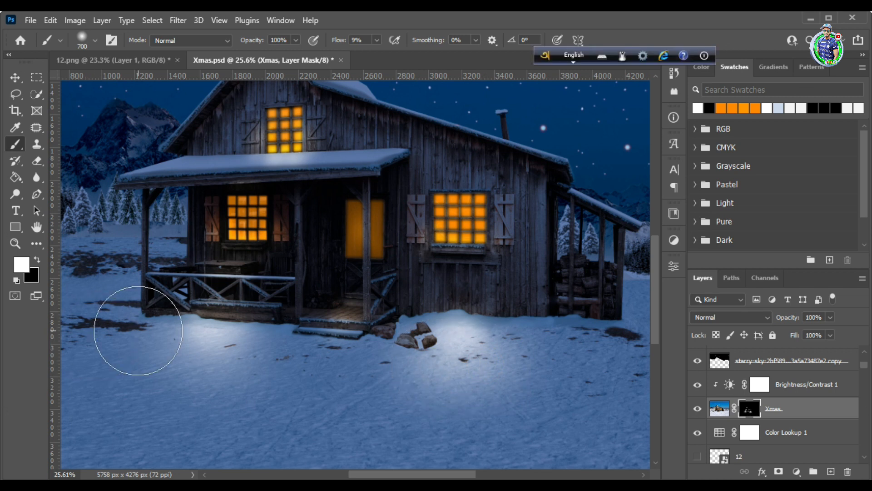
Load the Xmas mask as a selection and add a clipped Color Balance adjustment above the Xmas layer from it
click(152, 20)
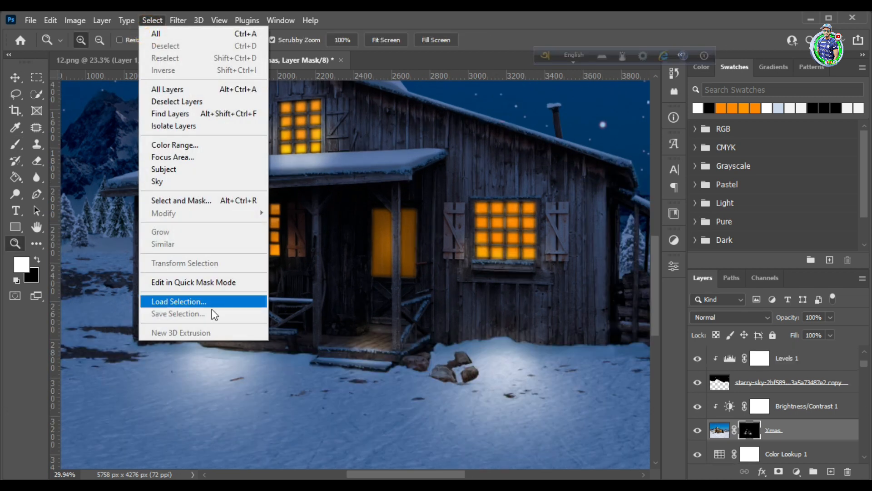
click(205, 301)
click(716, 128)
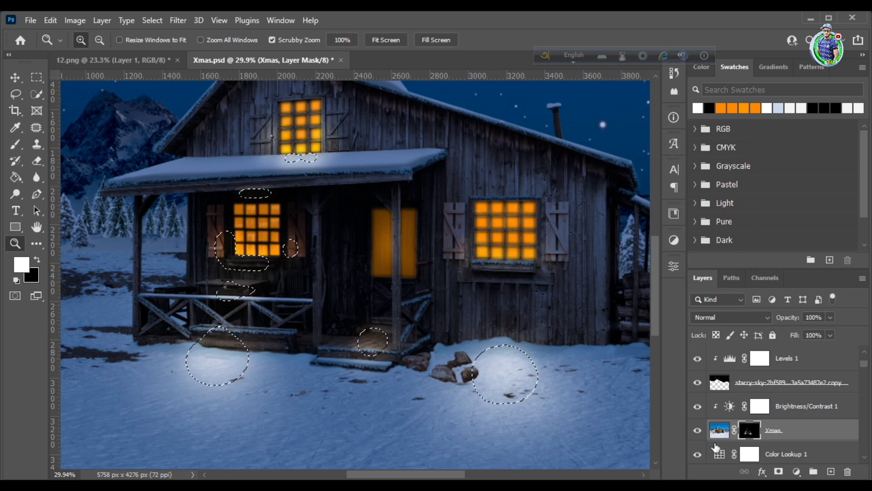
click(796, 471)
click(803, 354)
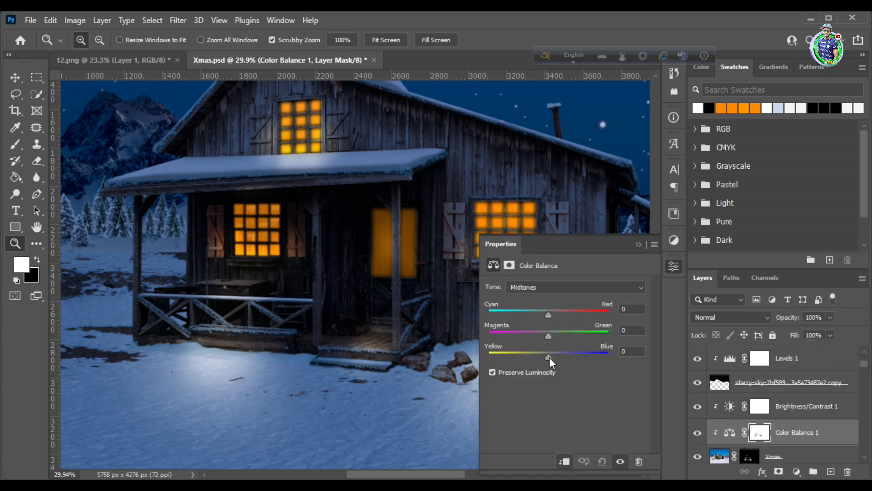
Set the Color Balance midtones to Yellow–Blue -100 and shift Cyan–Red toward red to warm the window light
drag(558, 357, 461, 360)
click(549, 314)
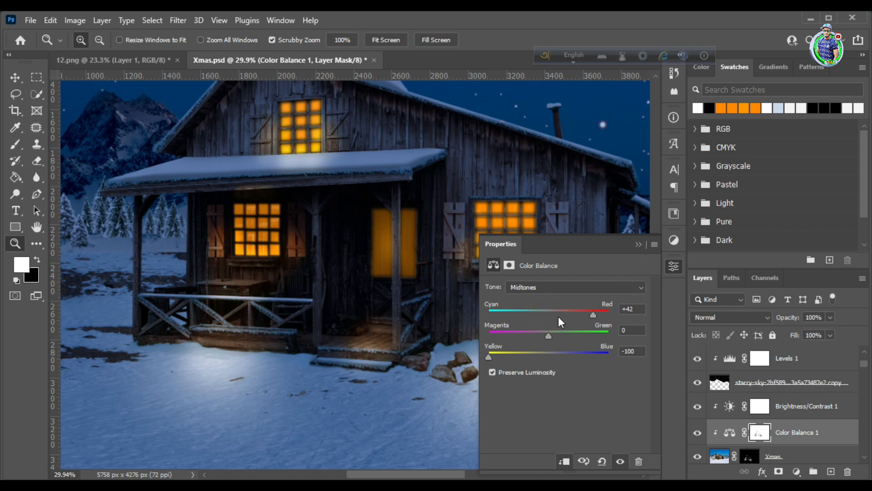
drag(601, 315, 575, 306)
click(641, 244)
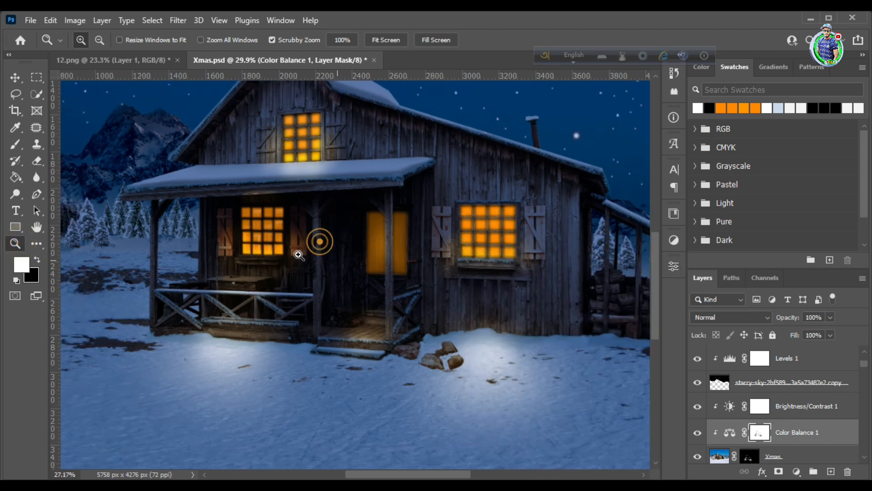
alt+click(301, 243)
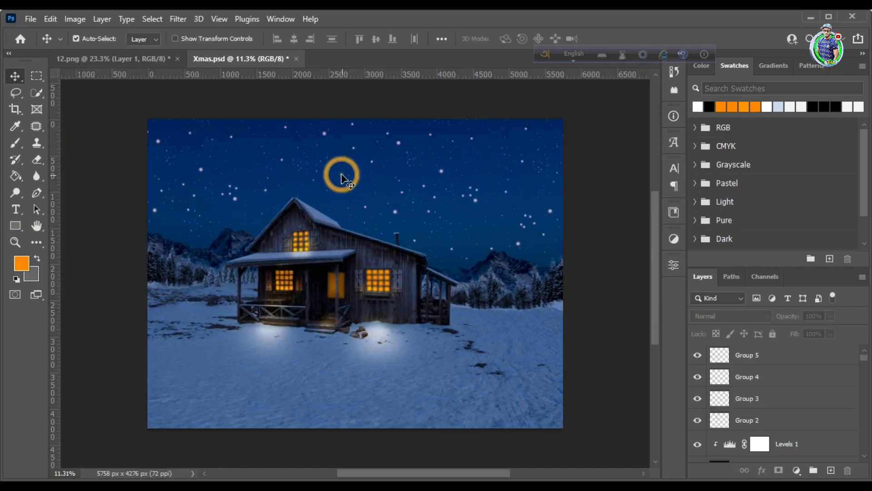
Place the moon image pngwing.com (3) in the sky above the left mountains, scaled to 95.95%
click(356, 481)
drag(169, 369, 265, 228)
drag(380, 282, 252, 202)
drag(235, 168, 228, 159)
drag(245, 121, 230, 138)
drag(185, 158, 187, 152)
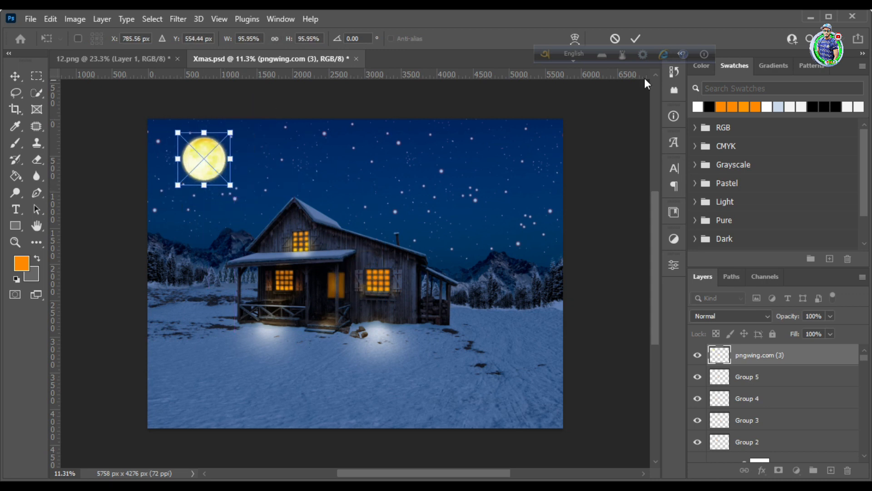
click(636, 38)
Paint a glow around the moon in white on the Xmas mask with a soft 1300 px brush
key(z)
drag(204, 153, 191, 149)
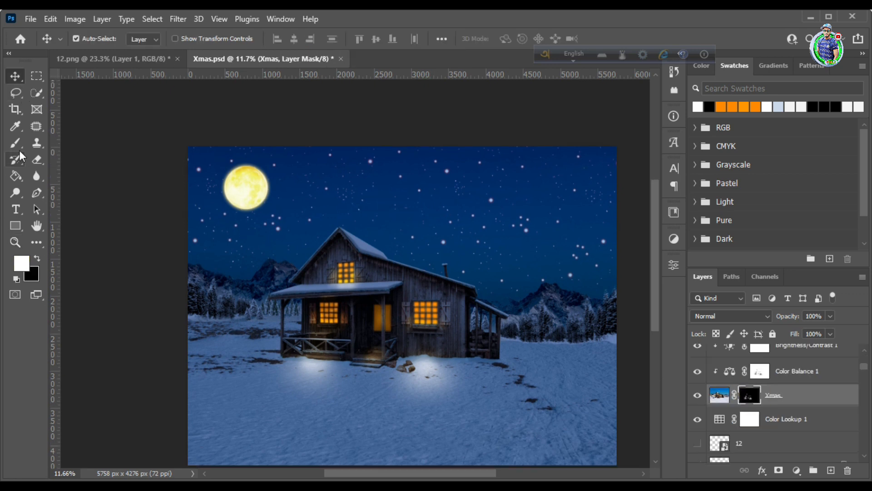
key(b)
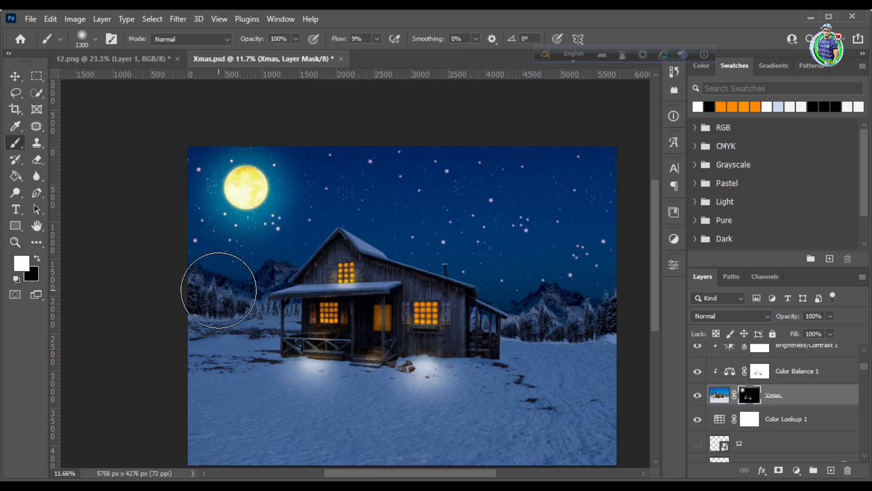
key(z)
drag(256, 238, 290, 231)
drag(240, 156, 264, 156)
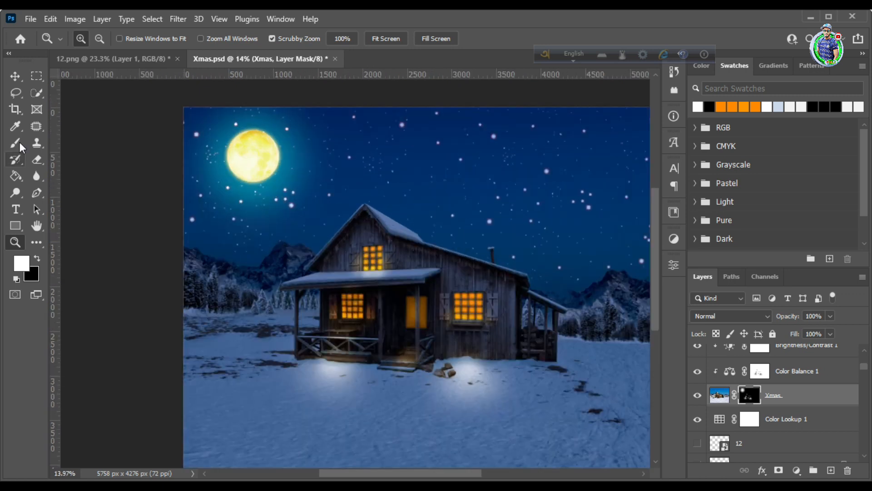
Resize the soft brush to 175 px for detail work around the mountains beside the house
click(16, 143)
key(bracketright)
key(bracketright)
key(bracketright)
key(bracketright)
key(bracketright)
key(bracketright)
key(bracketright)
key(bracketright)
key(bracketright)
key(bracketright)
key(bracketright)
key(bracketright)
key(bracketright)
key(bracketright)
key(z)
drag(278, 189, 220, 189)
key(b)
key(bracketleft)
key(bracketleft)
key(bracketleft)
key(bracketleft)
key(bracketleft)
key(bracketleft)
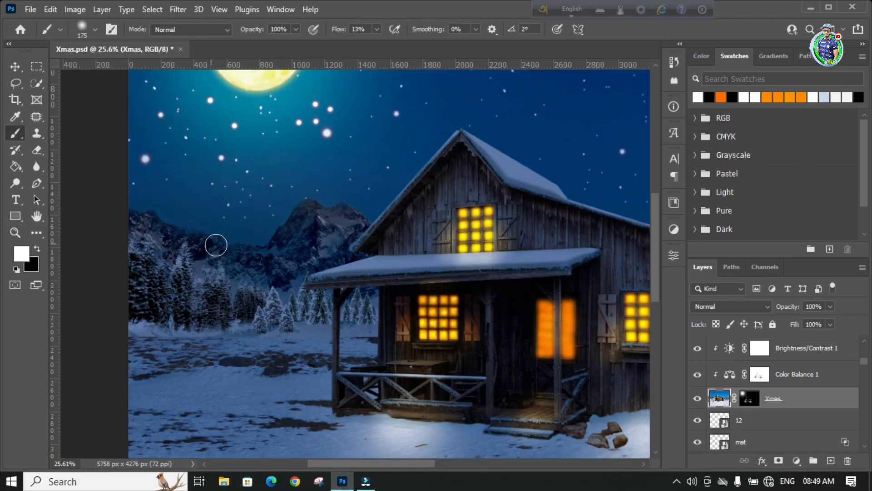
scroll(443, 263, right, 10)
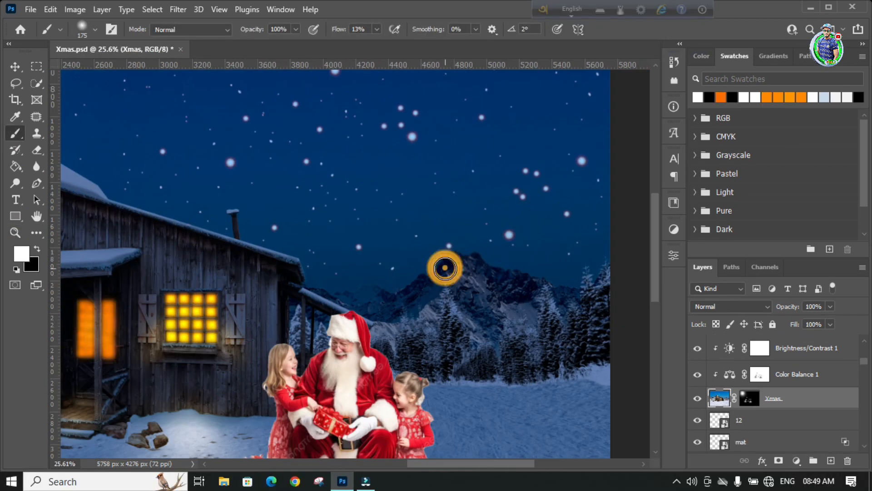
scroll(325, 307, right, 3)
scroll(338, 247, down, 2)
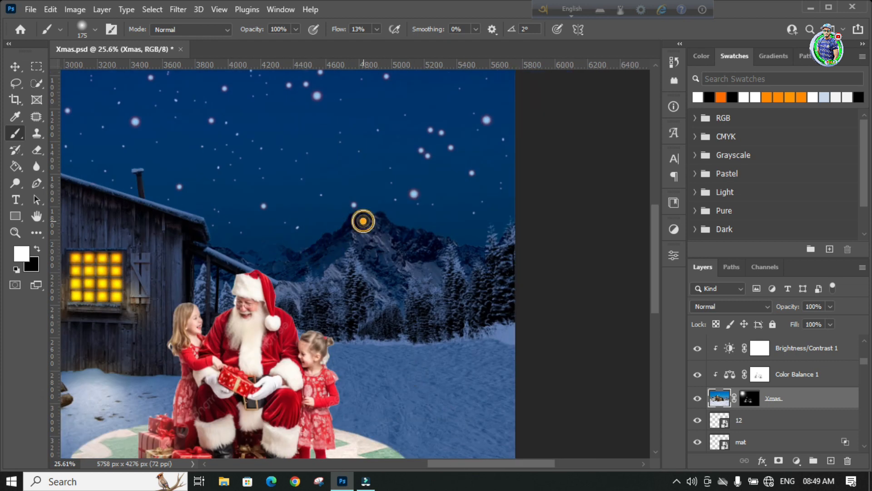
key(z)
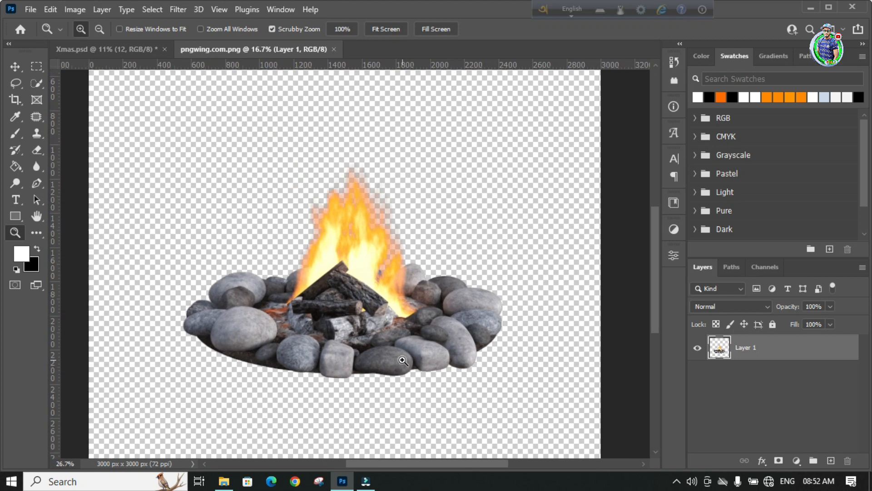
In pngwing.com.png, erase the centre of the stone ring with a 70 px eraser and merge a burning campfire into Layer 1
key(e)
mouse_move(302, 302)
mouse_down()
mouse_move(336, 295)
mouse_move(343, 318)
mouse_up()
mouse_move(371, 285)
mouse_down()
mouse_move(391, 163)
mouse_move(353, 231)
mouse_move(301, 256)
mouse_up()
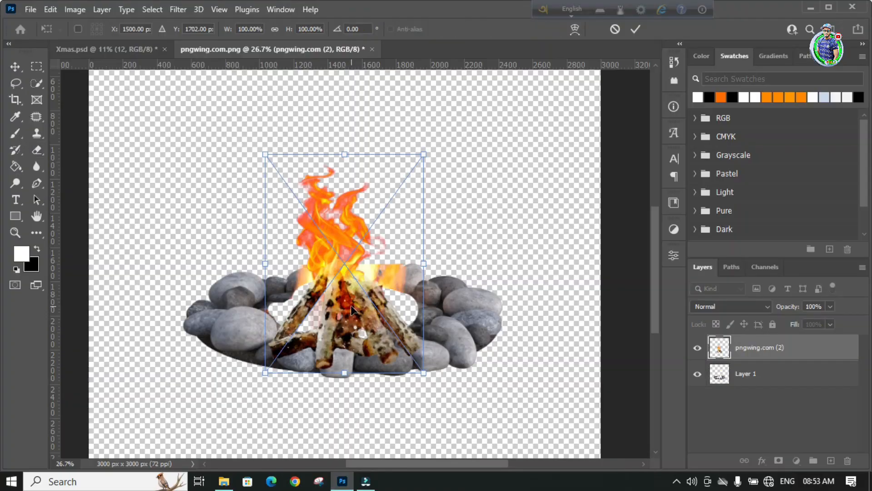
key(Return)
key(ctrl+e)
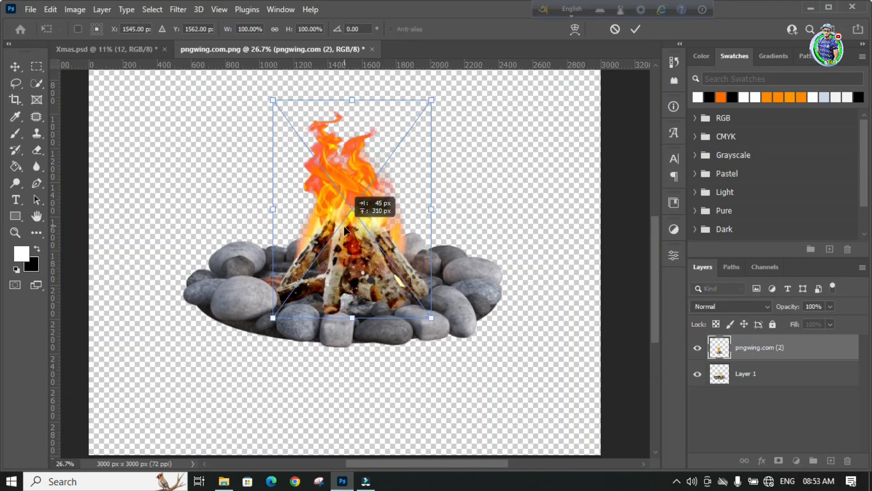
Place the log fire image pngwing.com (2) over the stone ring at 109.70% width and rasterize its layer
drag(370, 260, 375, 262)
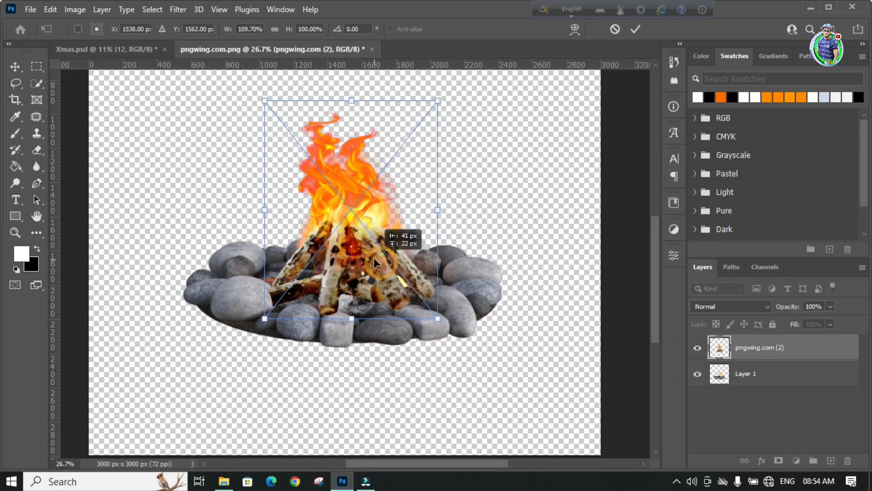
key(Return)
key(z)
mouse_move(366, 318)
mouse_down()
mouse_move(388, 360)
mouse_move(406, 312)
mouse_move(430, 311)
mouse_up()
key(v)
right_click(757, 352)
key(e)
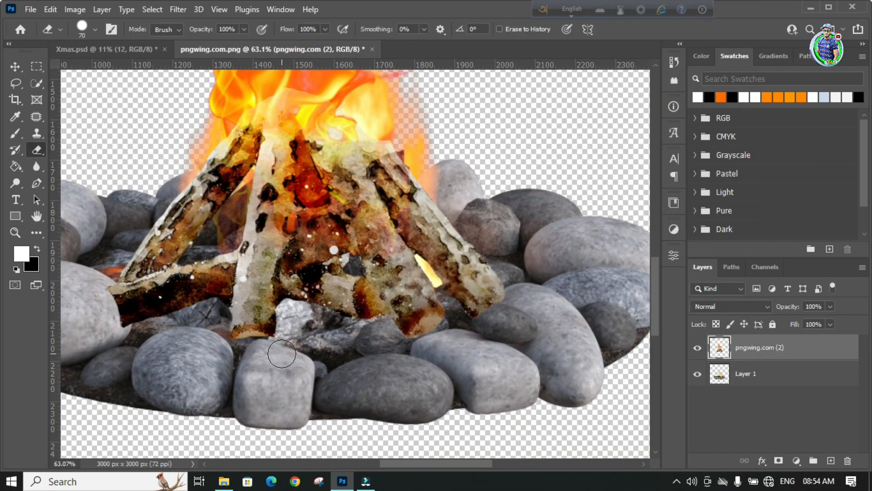
Set the Fill of the pngwing.com (2) layer to 64% to reveal the stones beneath the logs
click(830, 324)
drag(834, 339, 810, 339)
click(514, 301)
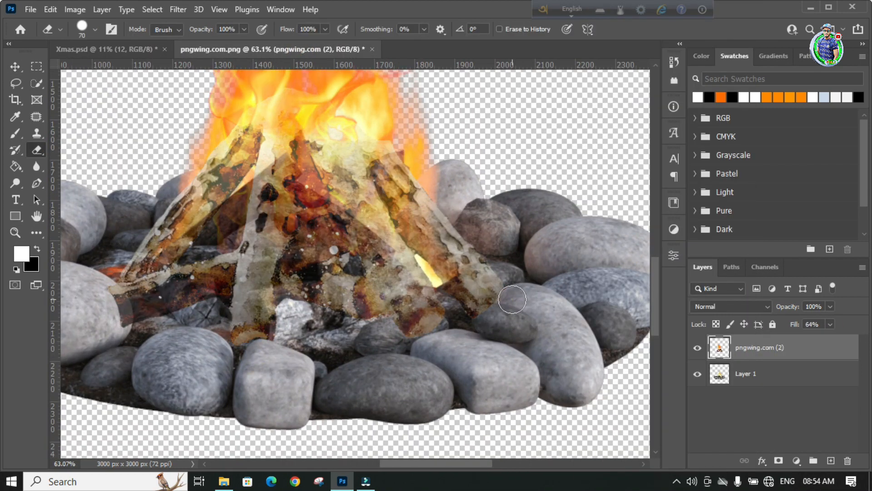
scroll(116, 322, up, 4)
scroll(117, 327, down, 3)
Transform the log fire slightly and reposition it within the stone ring
key(ctrl+t)
drag(115, 355, 93, 356)
drag(179, 227, 186, 224)
click(633, 30)
key(v)
drag(329, 230, 334, 234)
key(e)
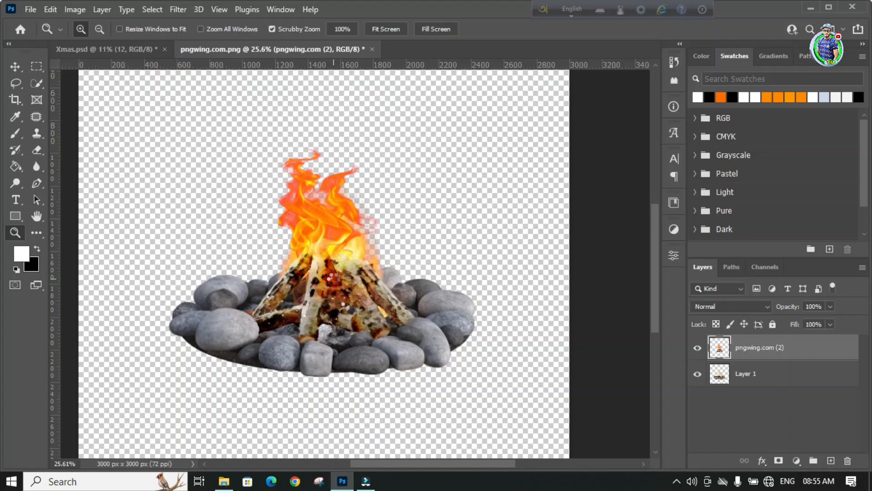
Place the flame image pngwing.com (1) over the burning logs and fit it to the stone ring
drag(333, 122, 335, 162)
drag(350, 312, 351, 331)
scroll(350, 347, down, 3)
Warp the flames by pulling both bottom corners inward, shifting the top edge sideways and bulging the sides outward
drag(460, 369, 406, 370)
right_click(369, 331)
click(405, 201)
drag(209, 370, 246, 369)
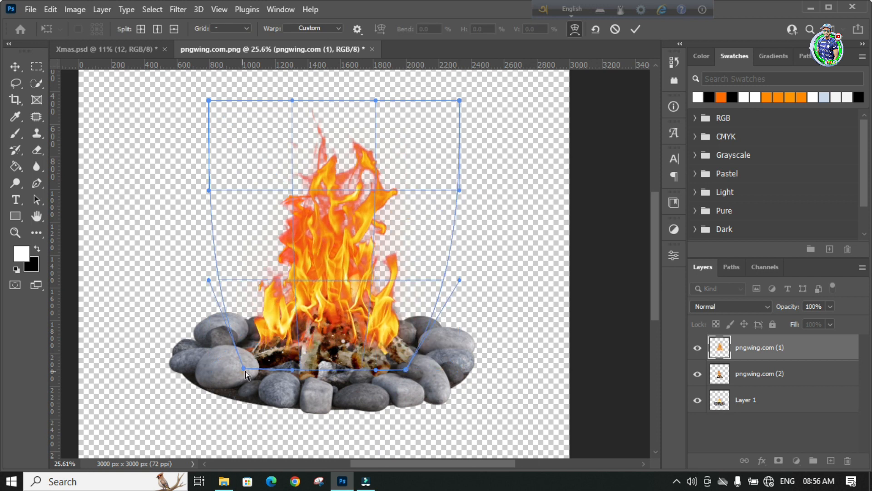
drag(292, 100, 263, 90)
drag(376, 100, 347, 98)
drag(208, 191, 160, 185)
drag(459, 190, 477, 191)
key(Return)
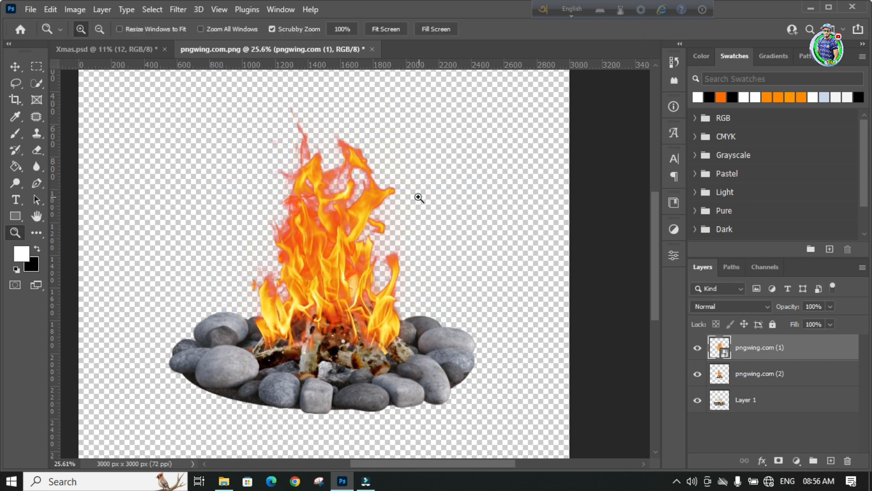
Merge the flame, log fire and stone ring layers into one campfire layer
scroll(419, 197, down, 3)
shift+click(755, 400)
key(ctrl+e)
Copy the merged campfire layer into Xmas.psd and move it onto the snow before the house
drag(771, 351, 134, 59)
key(Return)
click(106, 49)
click(93, 218)
click(262, 49)
drag(334, 245, 296, 269)
drag(297, 269, 260, 274)
Scale the campfire to 75.48% and position it on the snow between the porch and Santa's mat
key(ctrl+t)
drag(197, 213, 228, 247)
drag(278, 314, 302, 331)
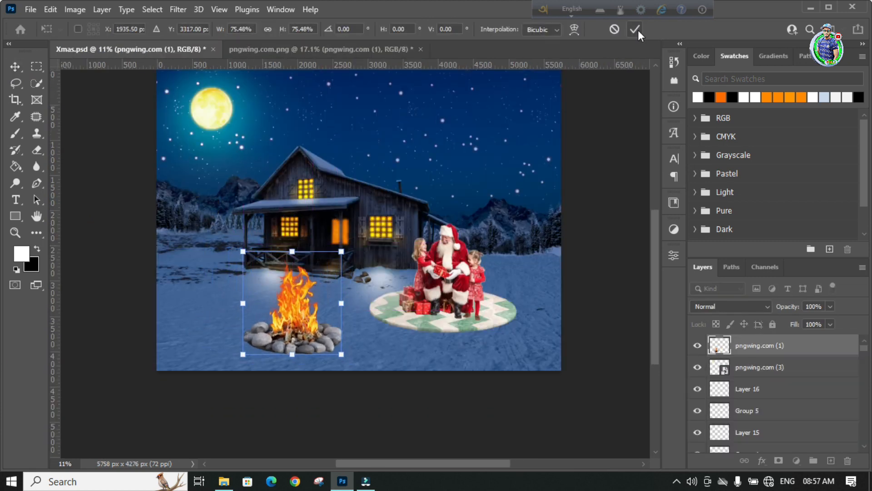
key(Return)
key(z)
click(299, 300)
key(v)
drag(299, 301, 344, 324)
Apply a slight Levels adjustment to the campfire layer
click(75, 9)
mouse_move(102, 42)
click(233, 54)
mouse_move(558, 219)
mouse_down()
mouse_move(582, 220)
mouse_move(556, 220)
mouse_move(567, 220)
mouse_up()
click(772, 98)
Try moving the campfire layer lower in the layer stack, undo the move and check its Fill
drag(791, 349, 772, 428)
key(ctrl+z)
click(830, 325)
drag(837, 341, 841, 346)
scroll(344, 280, down, 2)
Paint firelight onto the snow around the campfire
key(z)
click(335, 185)
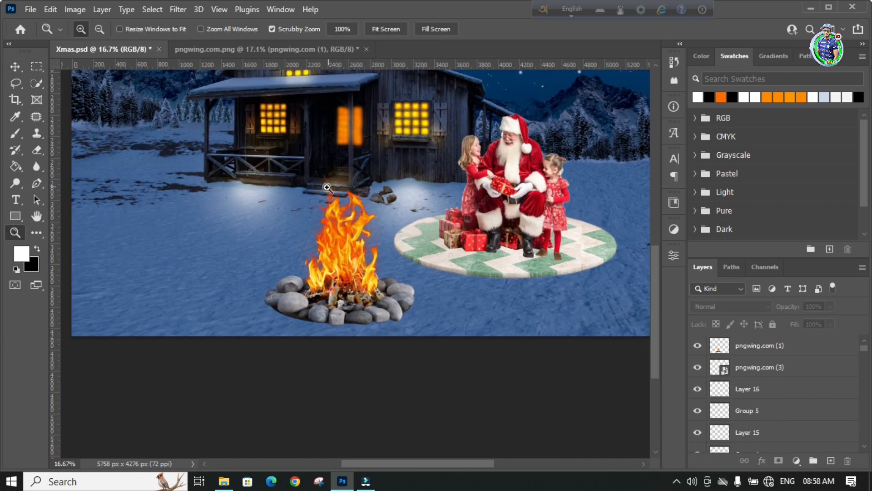
drag(328, 187, 290, 181)
drag(396, 253, 411, 282)
drag(325, 269, 357, 292)
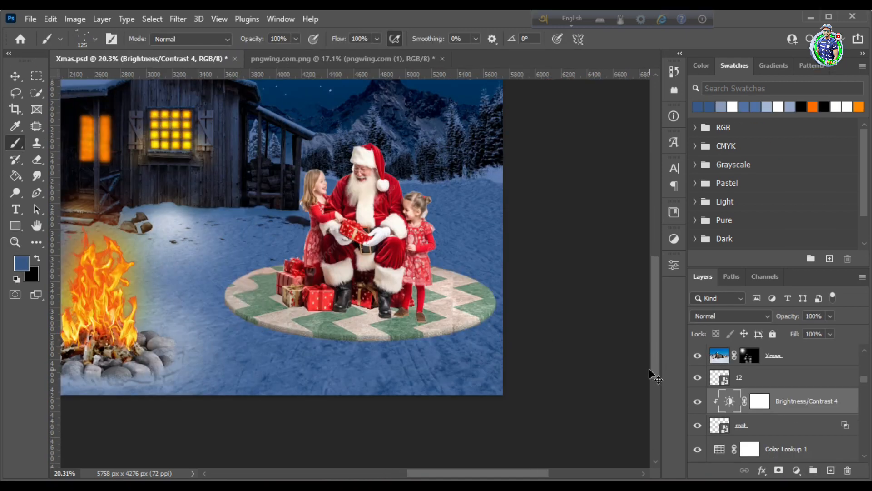
Add a layer above the mat's Brightness/Contrast 4 and dab snow on the mat's edge with an 80 px Kyle's Spatter brush
key(ctrl+shift+alt+n)
click(81, 35)
click(108, 222)
scroll(126, 226, up, 5)
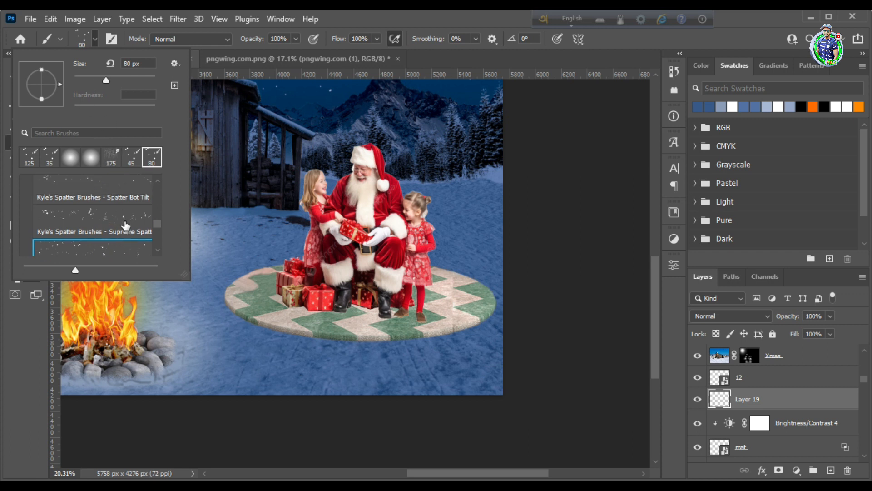
click(278, 352)
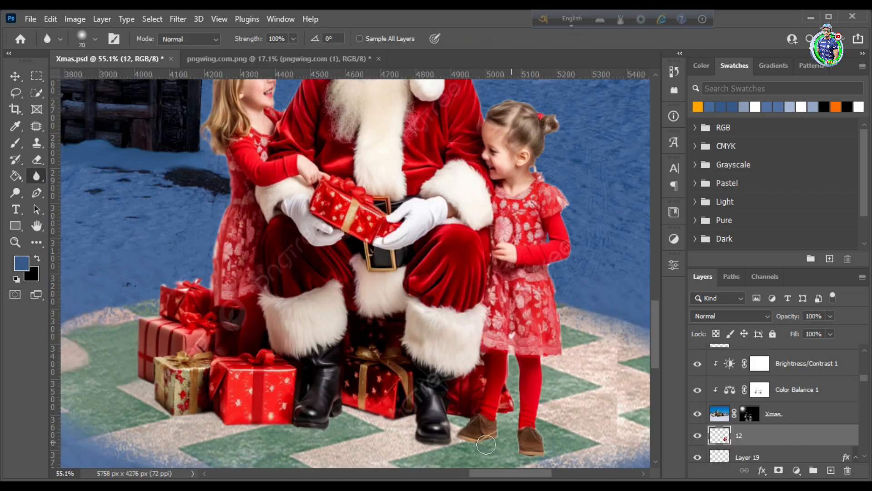
Soften the outlines of Santa and the children on layer 12 with the 70 px Blur tool at 100% strength
scroll(546, 381, up, 3)
scroll(561, 327, down, 3)
scroll(545, 380, up, 3)
scroll(583, 319, up, 2)
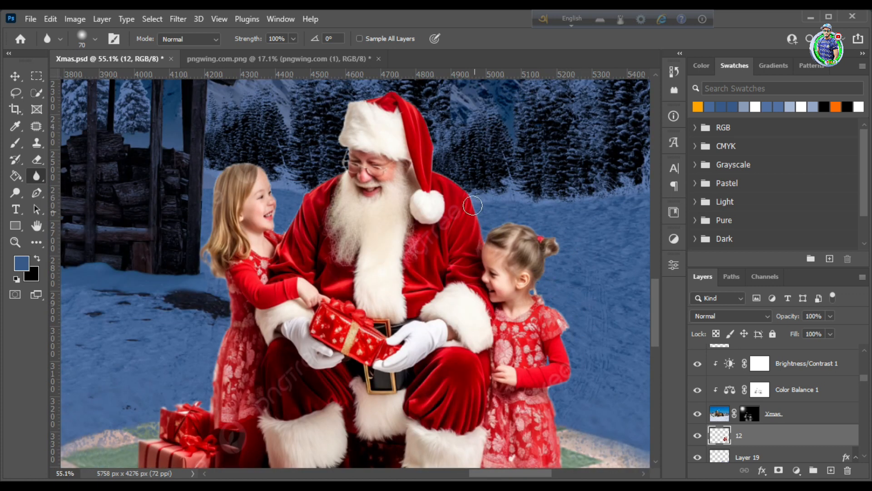
scroll(425, 168, up, 2)
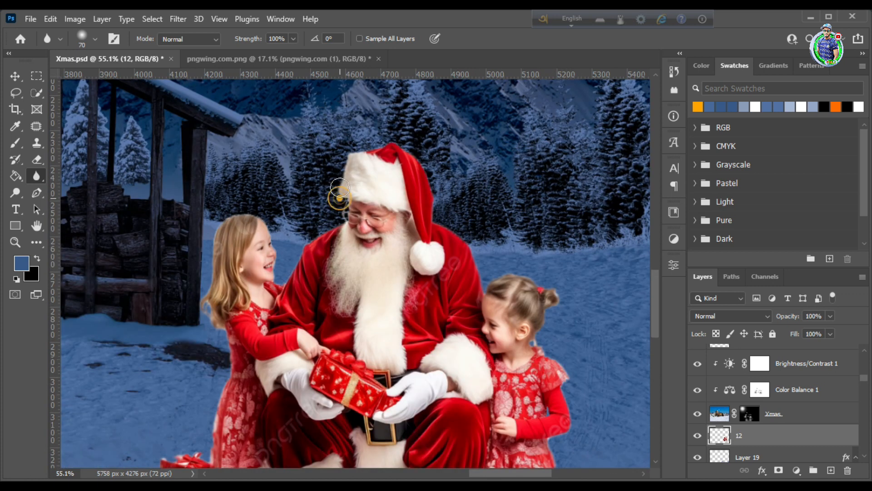
scroll(340, 187, down, 6)
scroll(565, 283, up, 1)
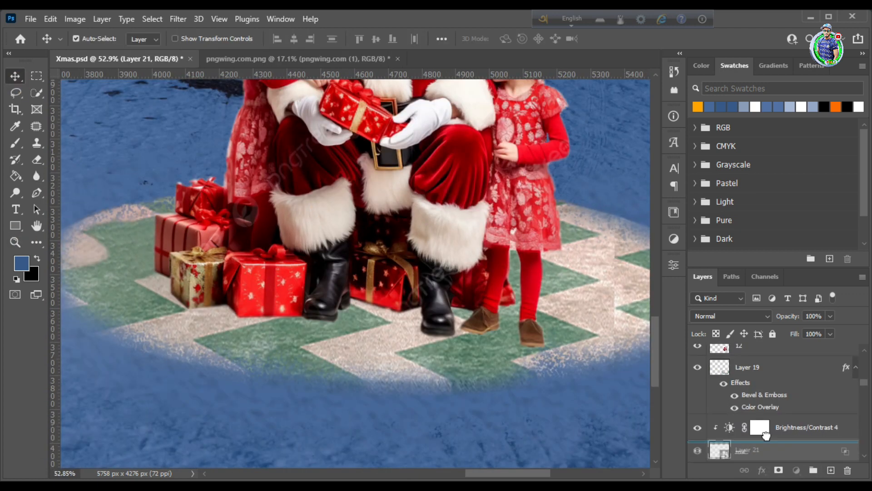
On a new layer above Brightness/Contrast 4, prepare a flattened black brush of 125 px at -2° for shadows
drag(766, 435, 766, 413)
key(b)
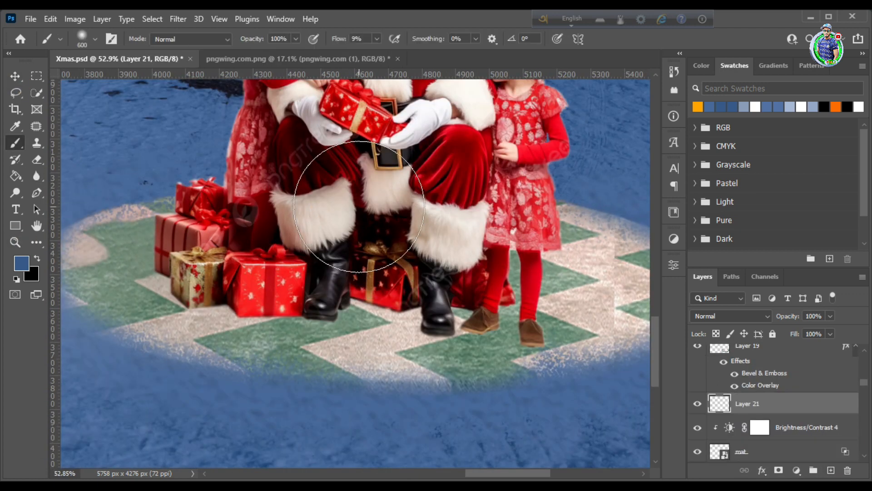
key(bracketleft)
key(bracketleft)
key(bracketleft)
key(bracketleft)
key(bracketleft)
key(bracketleft)
click(94, 39)
drag(60, 83, 60, 86)
click(39, 257)
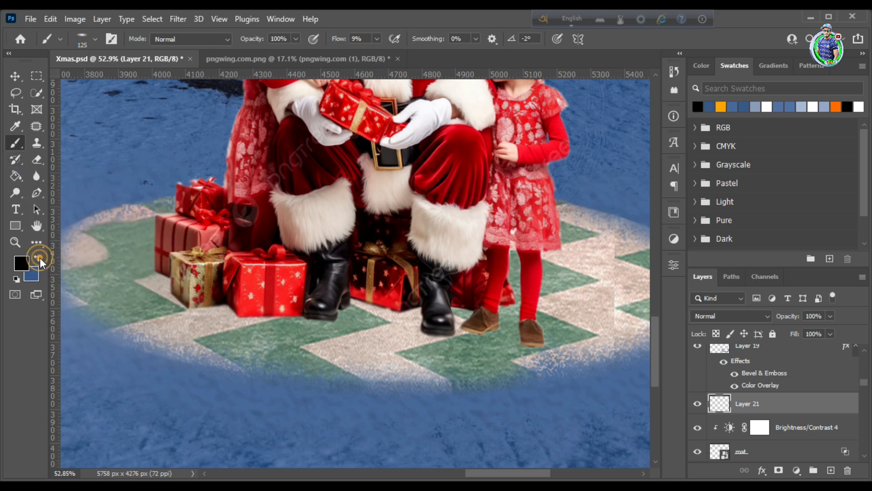
Dab black contact shadows beneath the boots, shoes and gifts with the flattened brush and lower its flow to 34%
key(v)
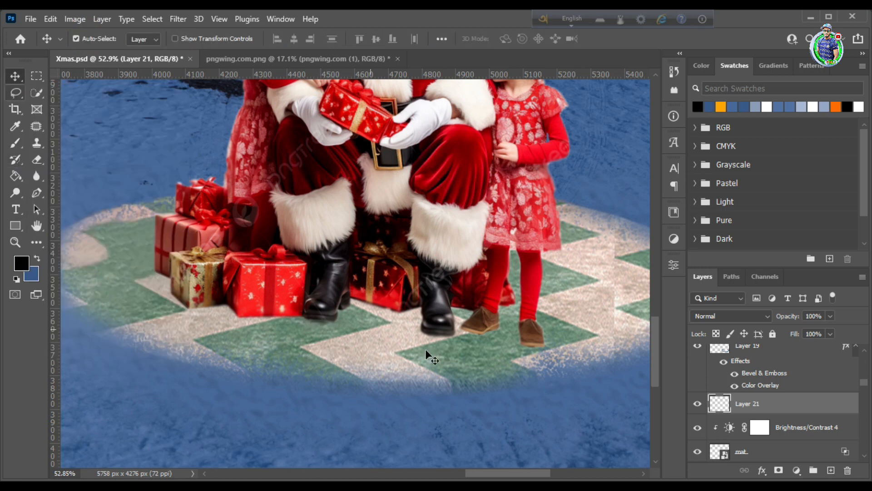
key(b)
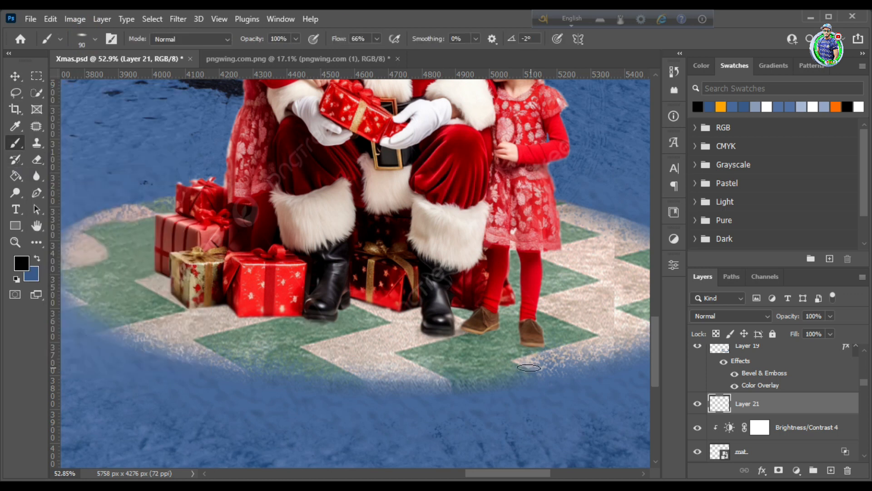
key(shift+4)
key(shift+8)
Add a layer above Layer 21 and undo the trial shadow stroke made with the enlarged flattened brush
key(ctrl+shift+alt+n)
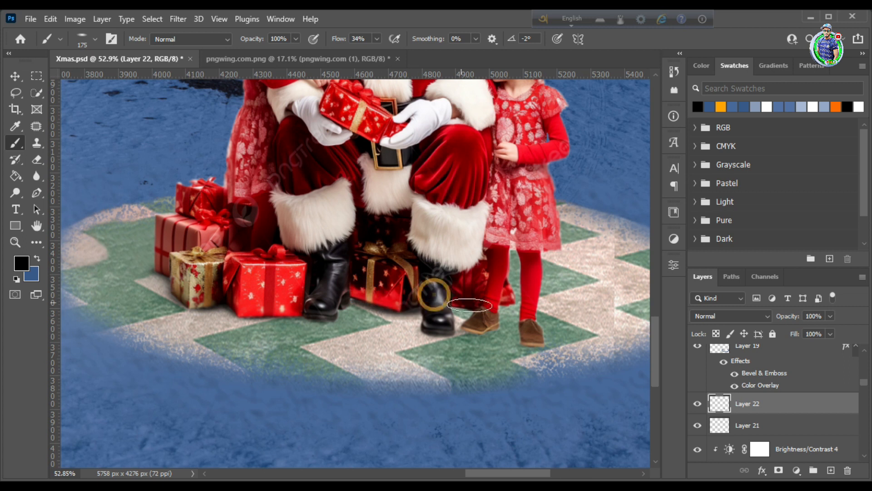
key(ctrl+z)
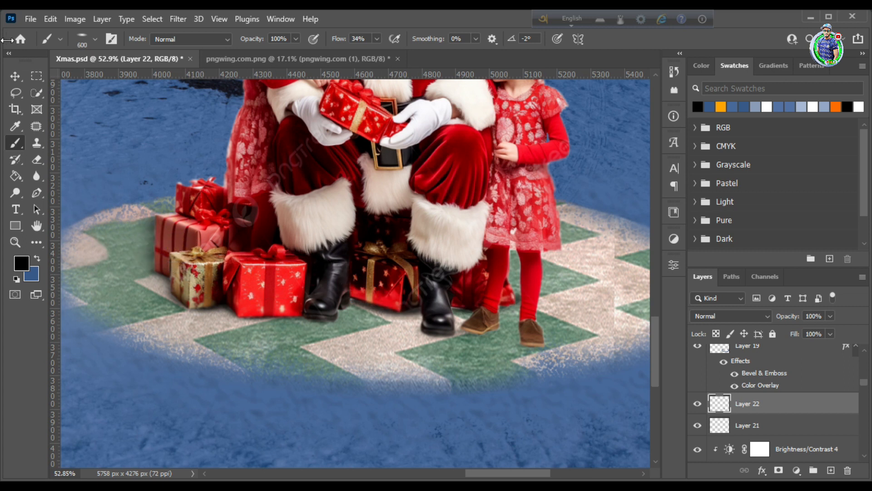
key(z)
drag(168, 310, 266, 222)
drag(407, 275, 437, 281)
Darken Santa and the children on layer 12 with a Brightness/Contrast adjustment layer clipped to it
key(v)
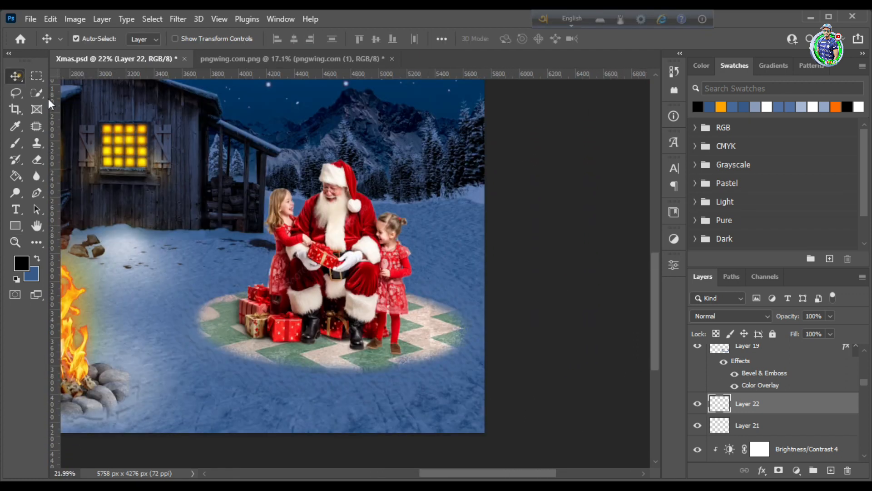
click(330, 232)
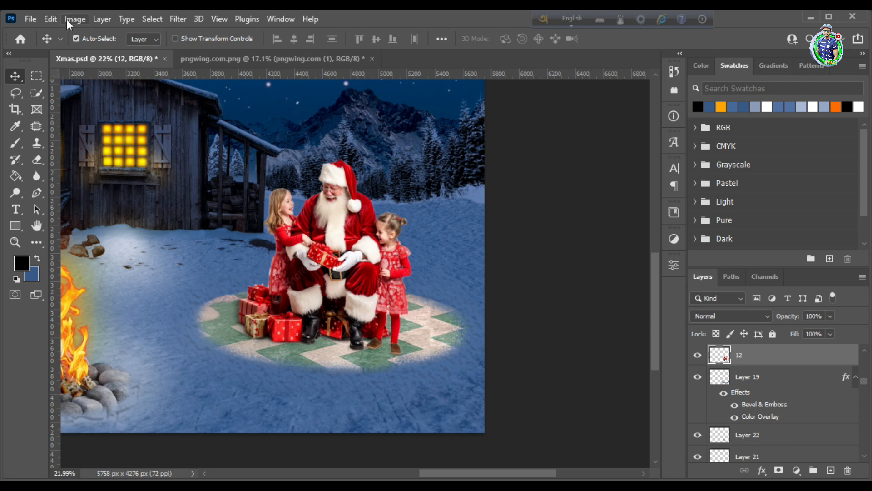
click(50, 19)
mouse_move(100, 142)
click(286, 151)
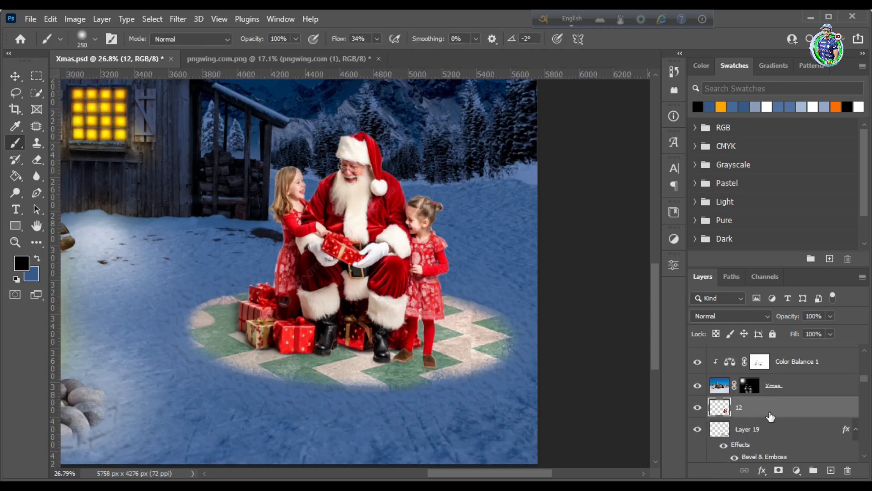
click(788, 429)
click(797, 470)
click(800, 297)
drag(564, 320, 525, 334)
right_click(788, 430)
click(718, 213)
Duplicate layer 12 above its Brightness/Contrast adjustment and hide the copy with an inverted, black layer mask
scroll(727, 409, down, 1)
scroll(727, 408, up, 1)
click(697, 408)
click(638, 244)
click(698, 407)
click(746, 408)
click(778, 471)
key(ctrl+i)
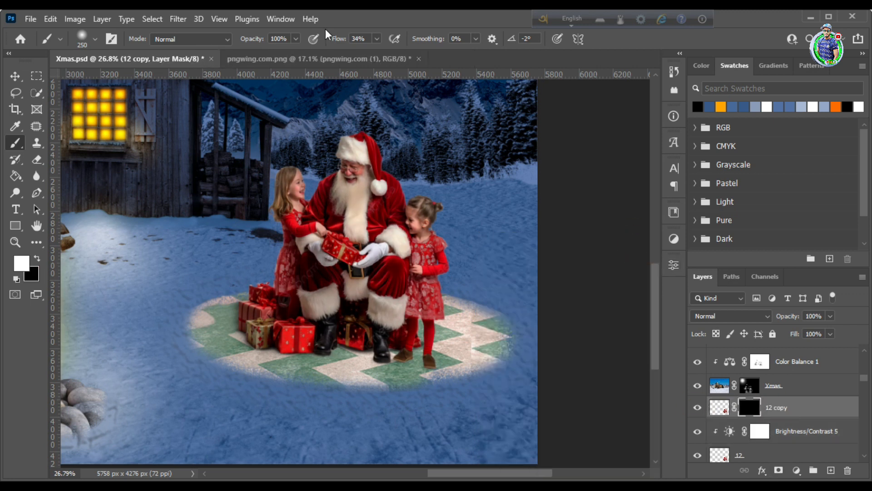
Paint white on the 12 copy mask with a 250 px brush at 34% flow to brighten Santa, the children and the gifts
key(z)
mouse_move(345, 230)
mouse_down()
mouse_move(354, 193)
mouse_move(341, 129)
mouse_up()
key(b)
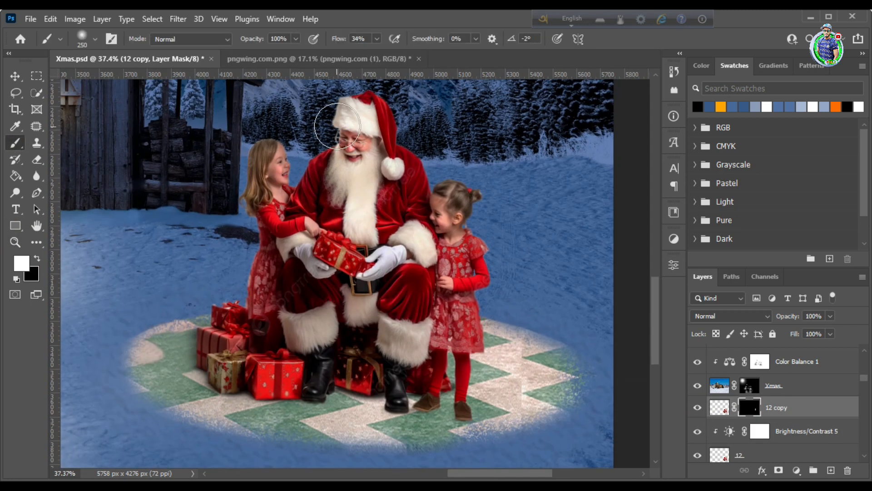
mouse_move(216, 357)
mouse_down()
mouse_move(295, 320)
mouse_move(359, 227)
mouse_move(436, 232)
mouse_move(366, 338)
mouse_move(370, 359)
mouse_move(422, 345)
mouse_move(449, 263)
mouse_up()
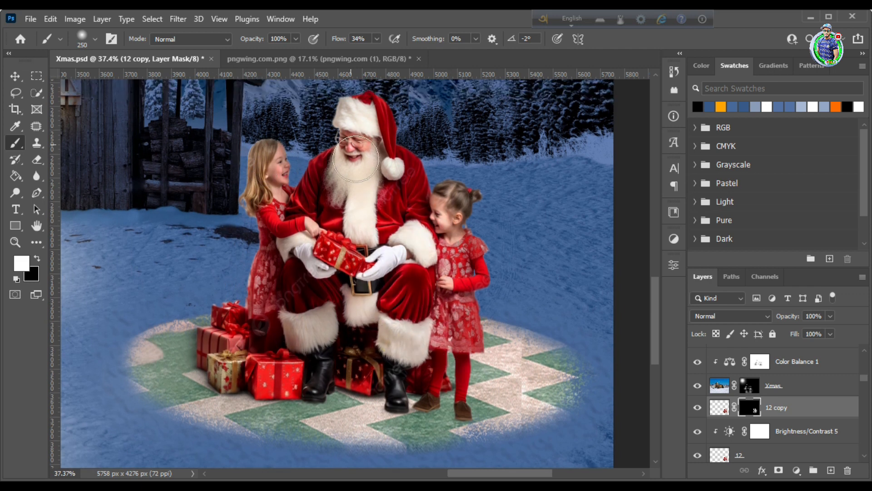
drag(359, 183, 239, 236)
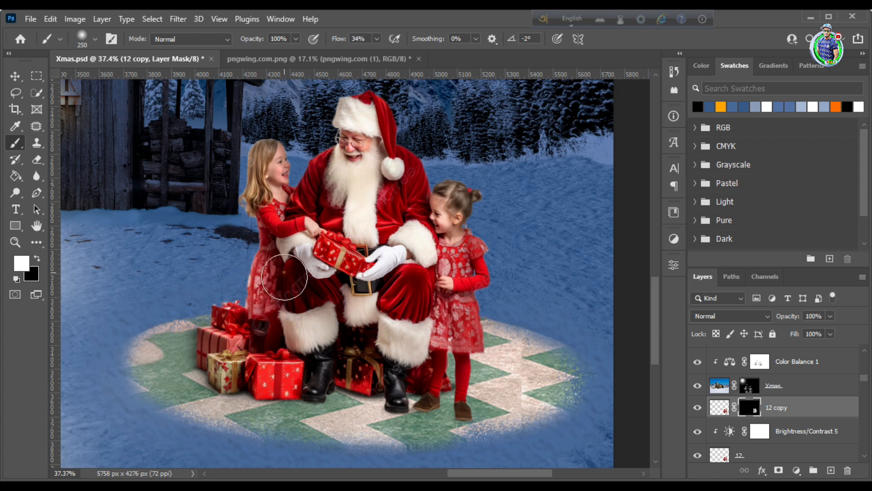
click(697, 407)
click(697, 408)
key(z)
mouse_move(345, 258)
mouse_down()
mouse_move(366, 255)
mouse_move(351, 249)
mouse_move(384, 255)
mouse_move(422, 231)
mouse_up()
key(b)
key(z)
mouse_move(329, 233)
mouse_down()
mouse_move(300, 248)
mouse_move(310, 232)
mouse_up()
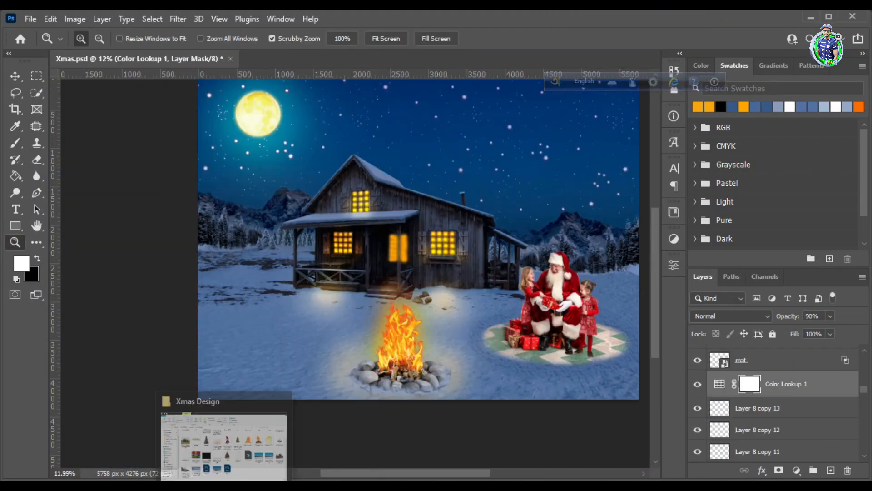
Place the pngegg2 frosted tree on the snow beside the house and bring in the Tree image from the Xmas Design folder
click(224, 438)
drag(460, 354, 249, 318)
key(Return)
key(z)
key(ctrl+t)
click(637, 38)
drag(238, 272, 310, 360)
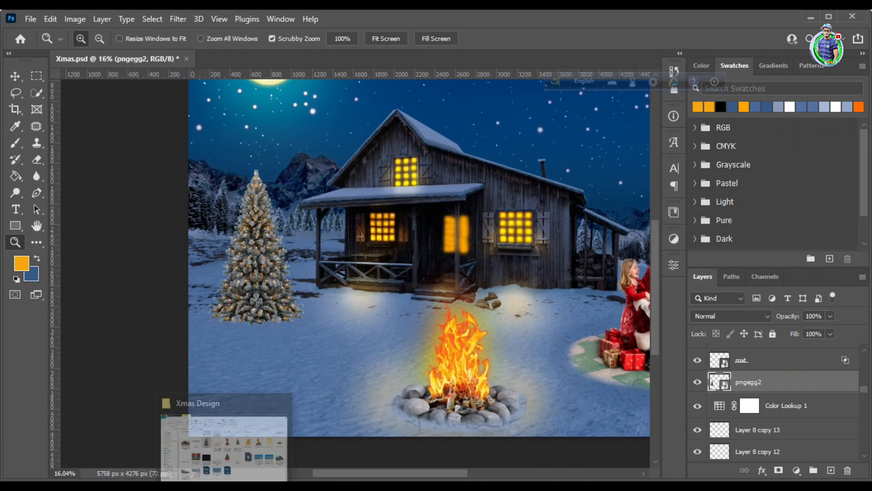
click(224, 486)
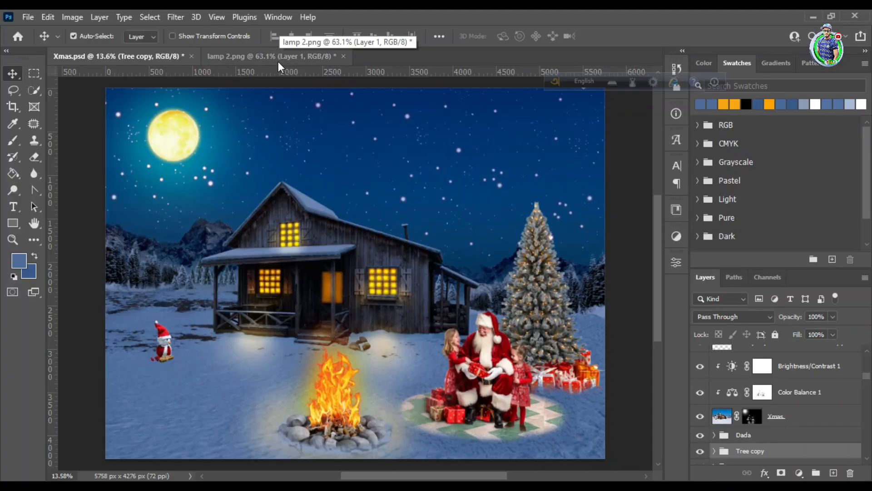
Bring the street lamp from lamp 2.png onto the snow left of the house and enlarge it slightly
drag(278, 62, 161, 273)
key(ctrl+t)
drag(175, 239, 175, 230)
key(Return)
Position the Pngtree plush doll at the foot of the lamp post and place the Lovepik snowman doll lying beside it
click(163, 344)
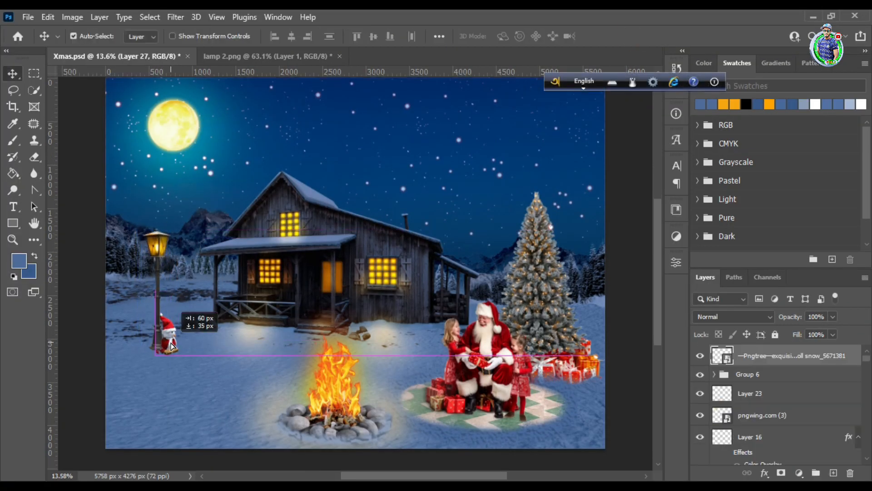
scroll(175, 272, down, 3)
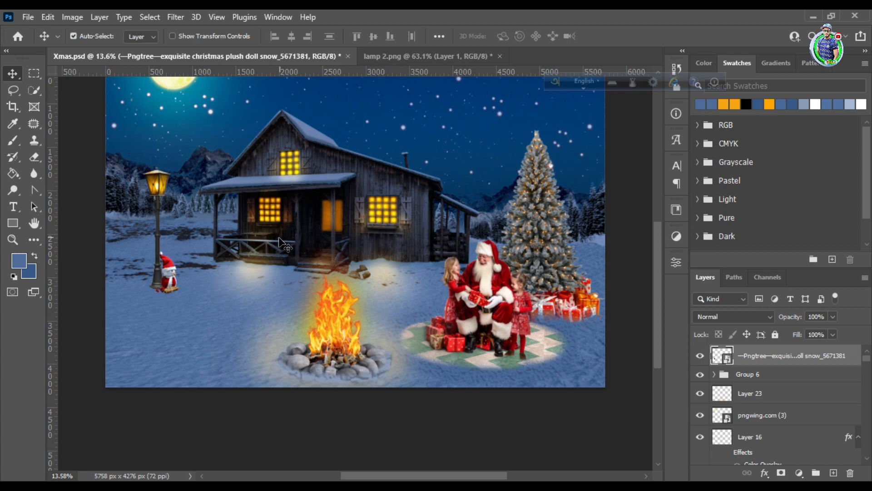
key(z)
drag(99, 188, 159, 181)
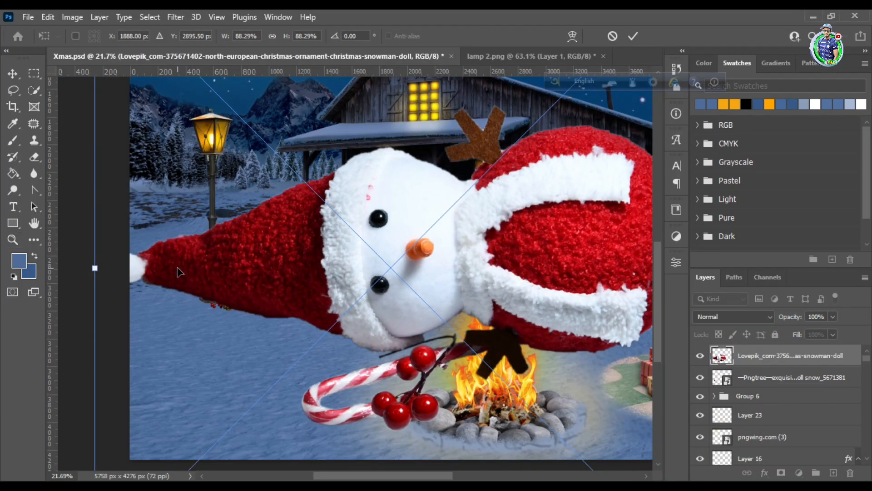
drag(95, 268, 381, 268)
drag(467, 269, 253, 304)
drag(471, 304, 222, 304)
key(Return)
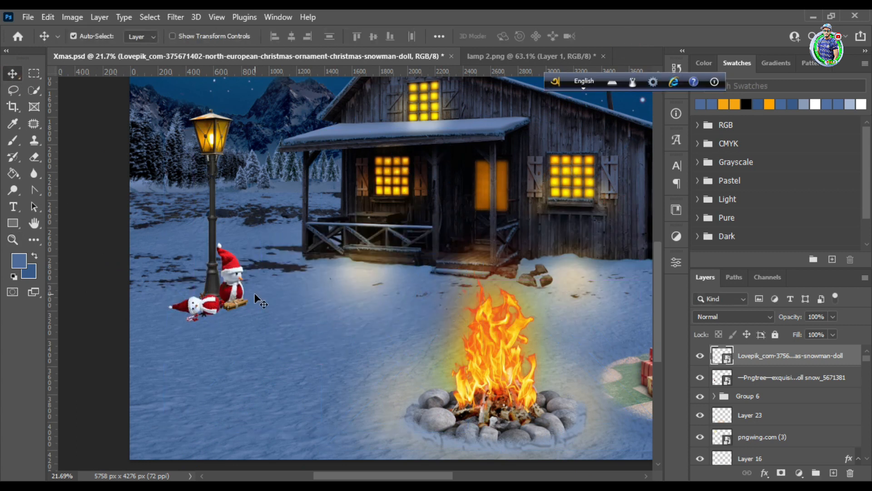
Move the Pngtree plush doll's layer above the Lovepik snowman doll and nudge both dolls together by the lamp post
drag(760, 373, 760, 348)
drag(211, 308, 228, 297)
drag(186, 307, 182, 303)
drag(229, 297, 228, 298)
key(alt+space)
alt+click(343, 286)
alt+click(343, 286)
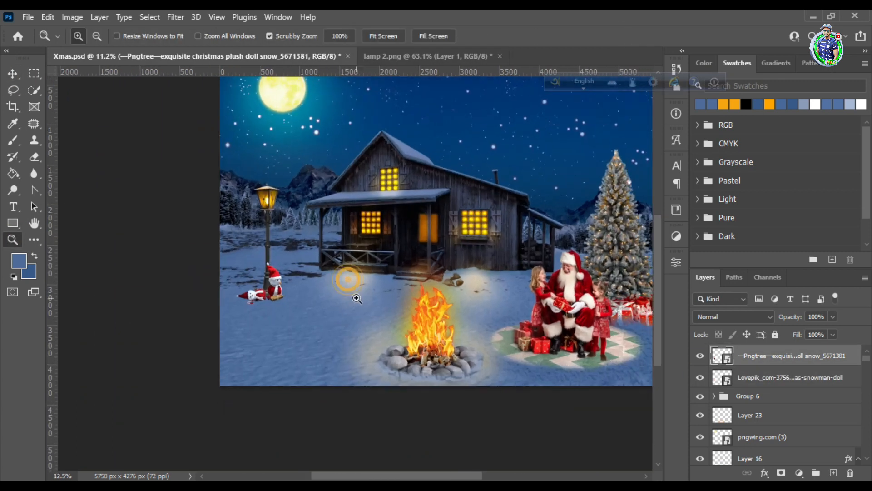
Select both doll layers and enlarge them slightly together at the lamp post's foot
shift+click(251, 295)
key(ctrl+t)
drag(284, 262, 290, 257)
click(632, 36)
click(18, 72)
key(space)
drag(302, 344, 291, 352)
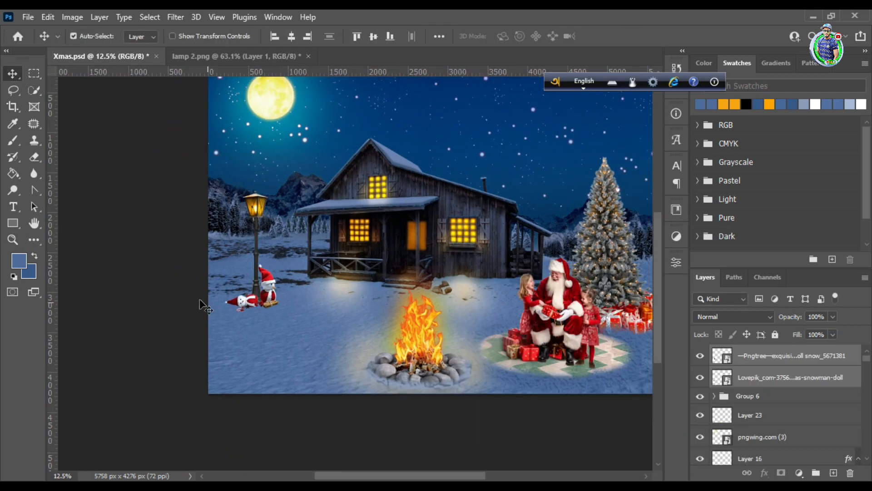
Scale both selected dolls down slightly beside the lamp post
key(ctrl+space)
drag(254, 309, 267, 306)
key(ctrl+t)
drag(285, 258, 282, 261)
key(Return)
key(ctrl+space)
drag(331, 275, 289, 298)
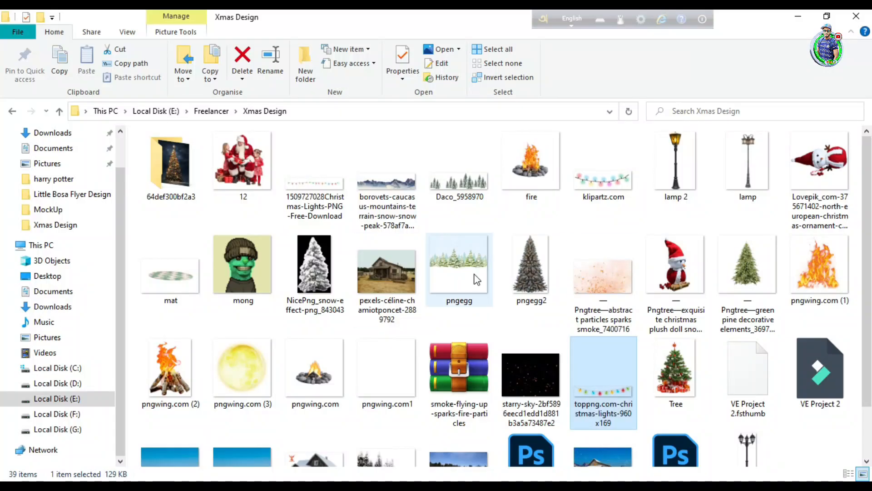
Copy the whole string of coloured lights into Xmas.psd, position it across the house roof, and close the source document
click(314, 150)
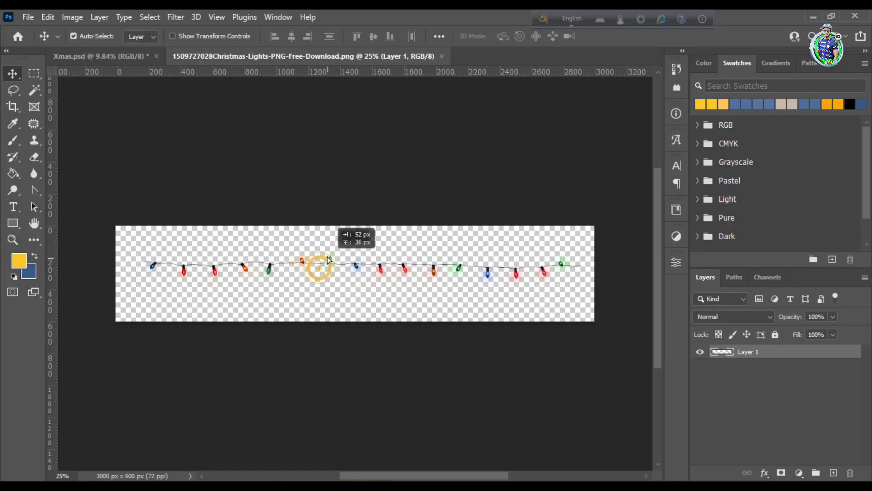
drag(317, 263, 318, 264)
click(34, 73)
key(ctrl+a)
click(18, 73)
drag(131, 178, 317, 307)
drag(386, 305, 378, 276)
click(478, 56)
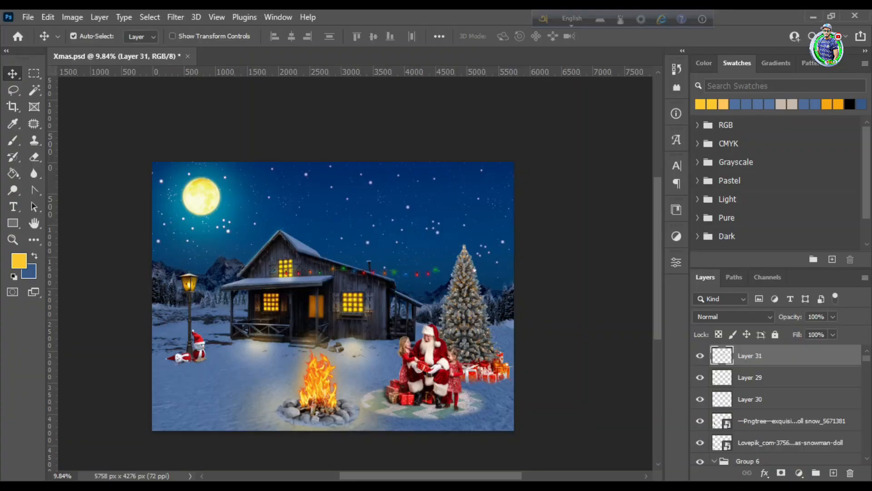
Place the toppng.com-christmas-lights-960x169 image on the house wall below the large ground-floor window
click(326, 484)
drag(602, 176, 316, 329)
drag(345, 294, 318, 298)
click(633, 37)
scroll(244, 299, down, 1)
key(z)
click(224, 483)
scroll(669, 209, up, 1)
scroll(669, 209, down, 1)
drag(594, 327, 482, 295)
key(Return)
Fit Layer 31's string of lights along the house's long right-hand roof edge
key(z)
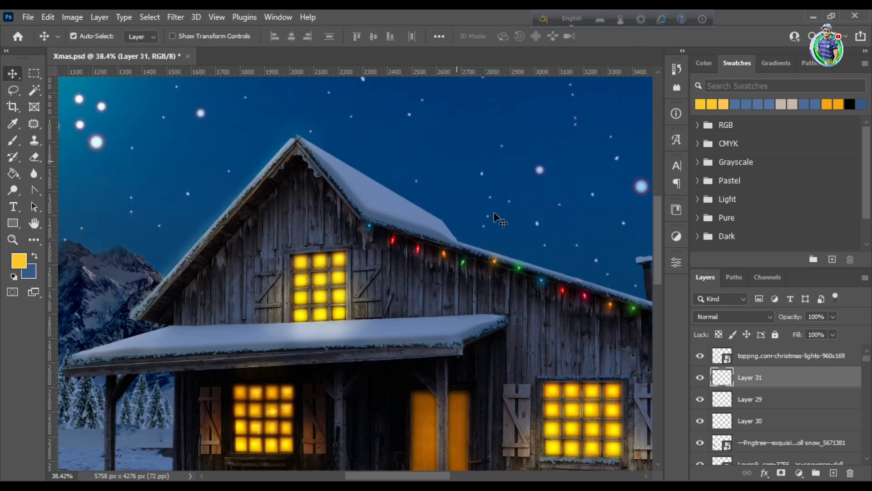
drag(602, 399, 451, 346)
key(z)
drag(505, 258, 470, 296)
click(15, 77)
click(20, 242)
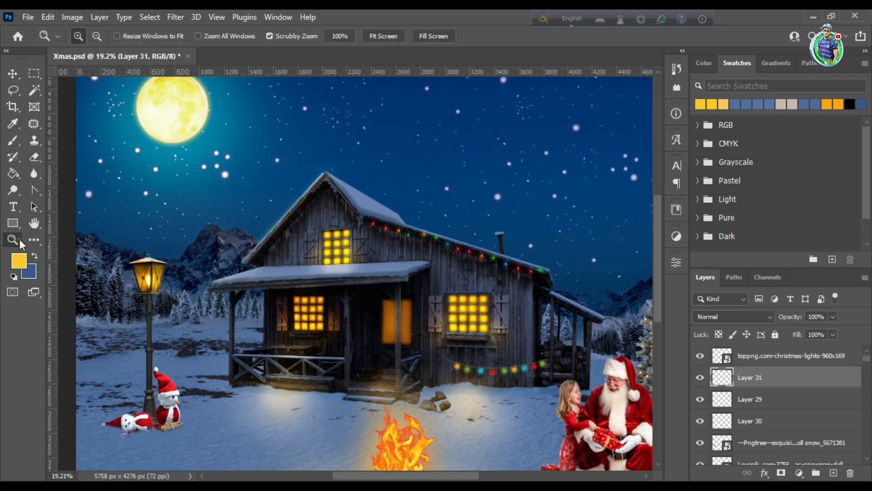
Duplicate Layer 31's light string, scale it to about 86% and rotate it about 33° along the gable's right slope
drag(334, 197, 371, 198)
click(10, 75)
drag(394, 232, 285, 169)
key(ctrl+t)
drag(631, 149, 641, 237)
drag(465, 246, 334, 196)
drag(539, 198, 534, 224)
drag(333, 195, 331, 177)
scroll(330, 177, up, 3)
drag(159, 153, 201, 179)
drag(352, 291, 377, 340)
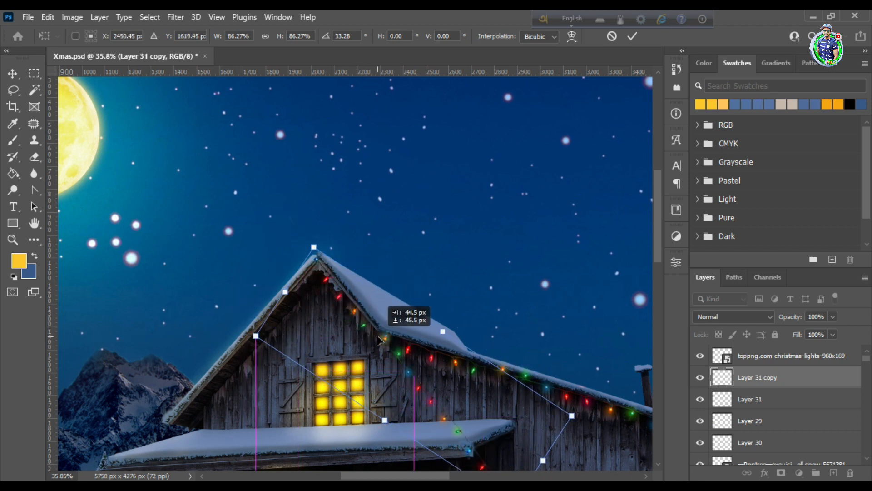
scroll(470, 273, down, 3)
drag(543, 389, 558, 399)
click(633, 36)
Remove the surplus lights of Layer 31 copy that hang across the wall, keeping only those along the gable slope
click(34, 157)
scroll(325, 259, down, 2)
key(m)
drag(291, 122, 381, 250)
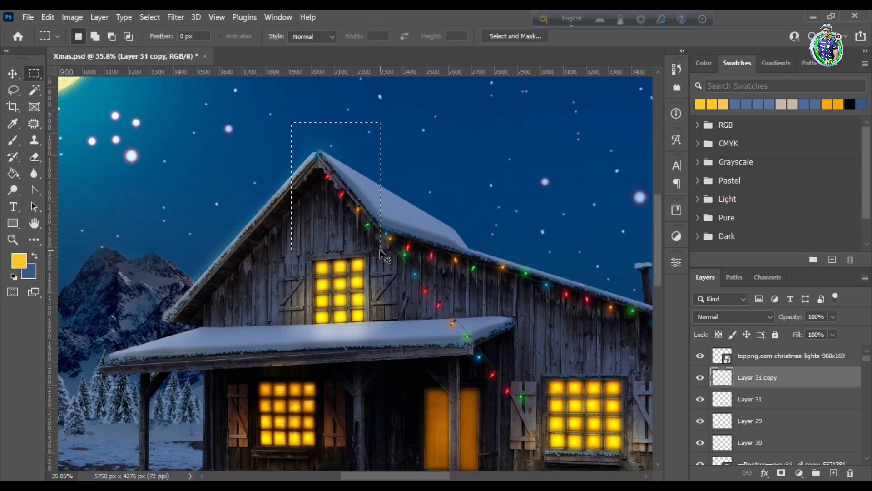
key(ctrl+d)
scroll(380, 250, up, 2)
click(12, 239)
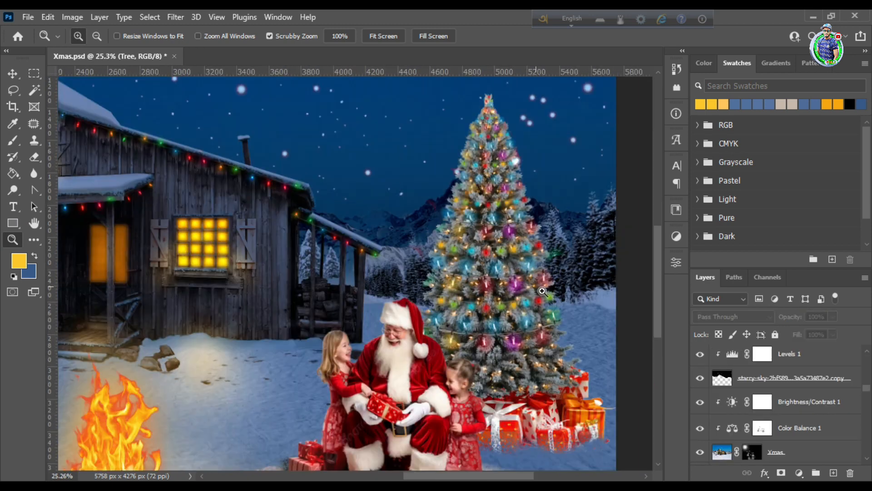
key(v)
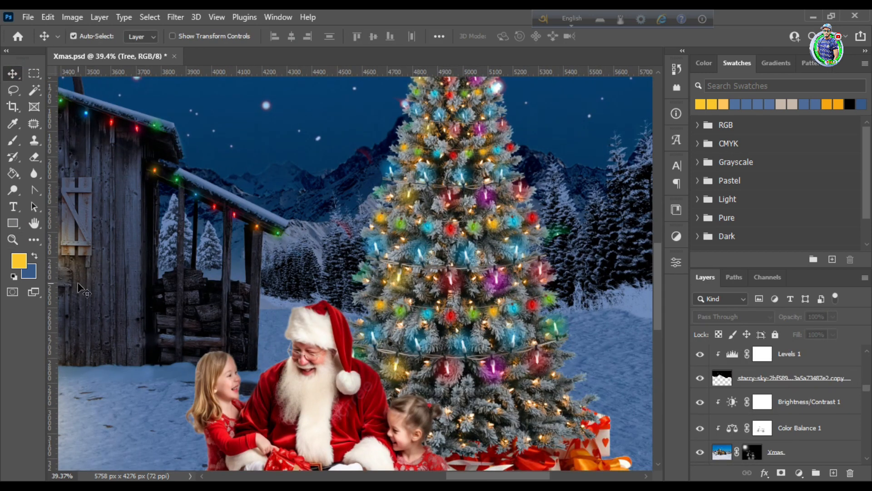
Duplicate the coloured light strings on the Christmas tree down onto its lowest branches
scroll(459, 337, down, 2)
click(446, 320)
drag(447, 273, 456, 366)
drag(445, 323, 462, 414)
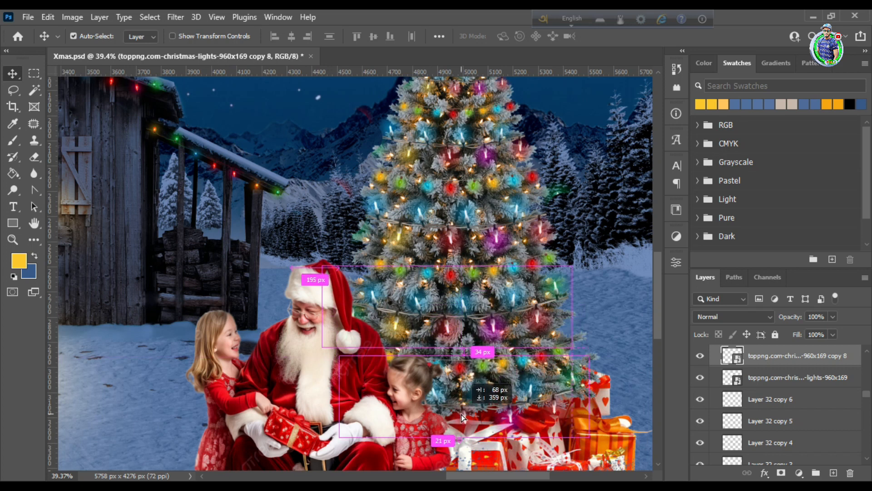
click(13, 240)
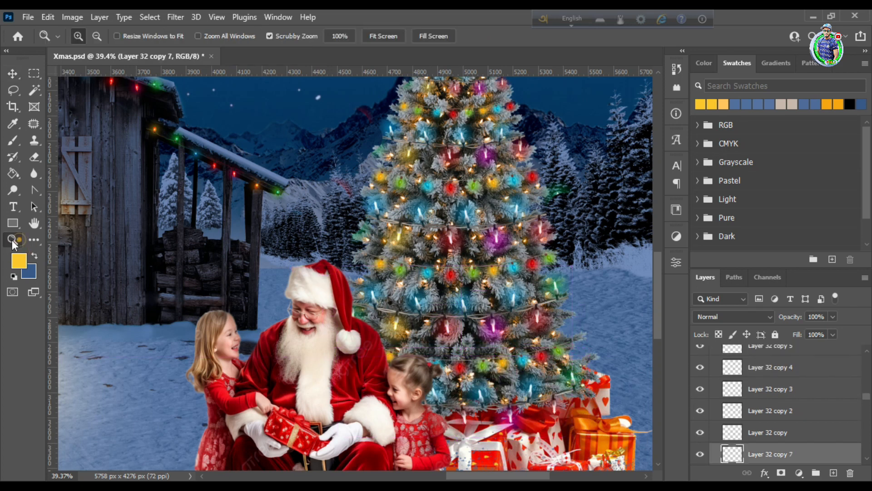
drag(408, 278, 358, 296)
drag(417, 218, 444, 205)
drag(481, 241, 454, 222)
drag(203, 199, 217, 232)
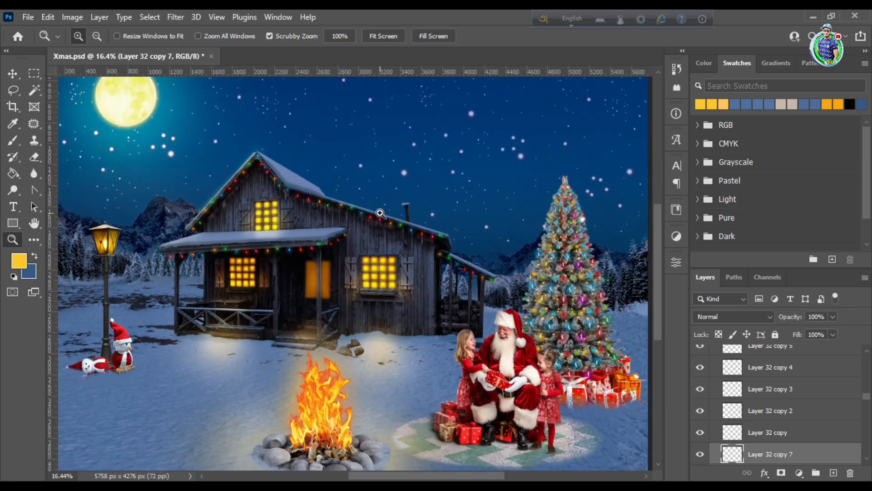
drag(380, 213, 389, 212)
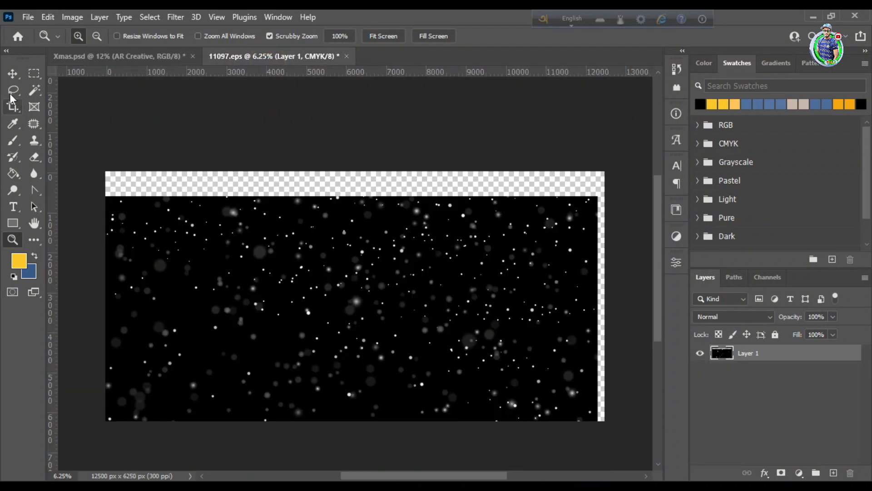
Bring the black snowfall image from 11097.eps into Xmas.psd and scale it to about 76% over the scene below the upper sky
key(v)
drag(252, 226, 347, 335)
scroll(394, 318, down, 1)
key(z)
key(ctrl+t)
drag(362, 178, 363, 240)
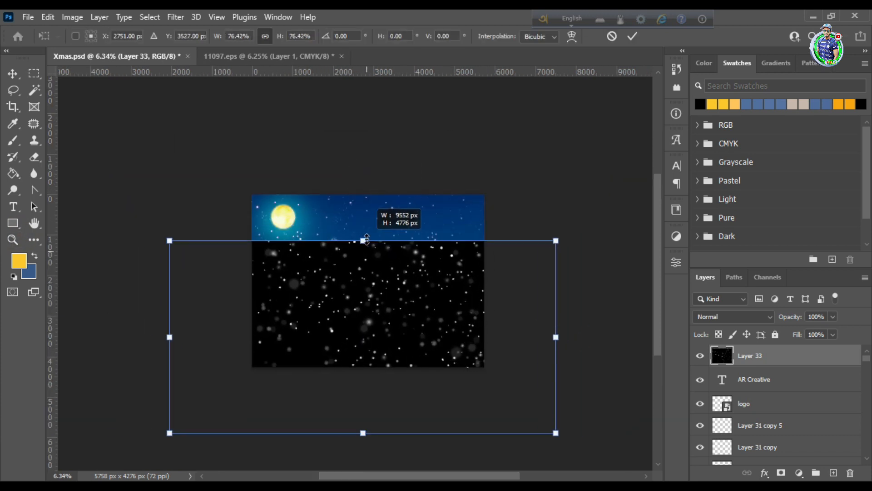
key(Return)
drag(345, 291, 374, 290)
Lower Layer 33's fill to 49% and erase its sky area above the roof, mountains and tree with a 300 px Eraser
key(v)
click(734, 317)
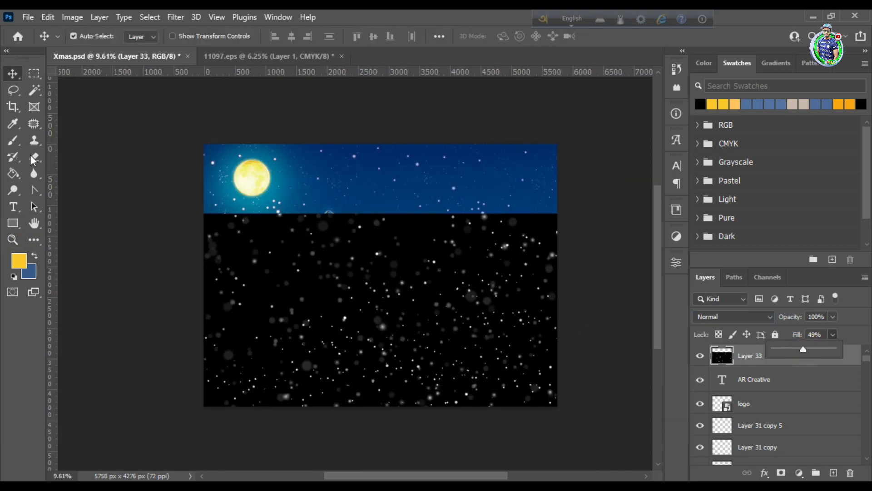
click(39, 158)
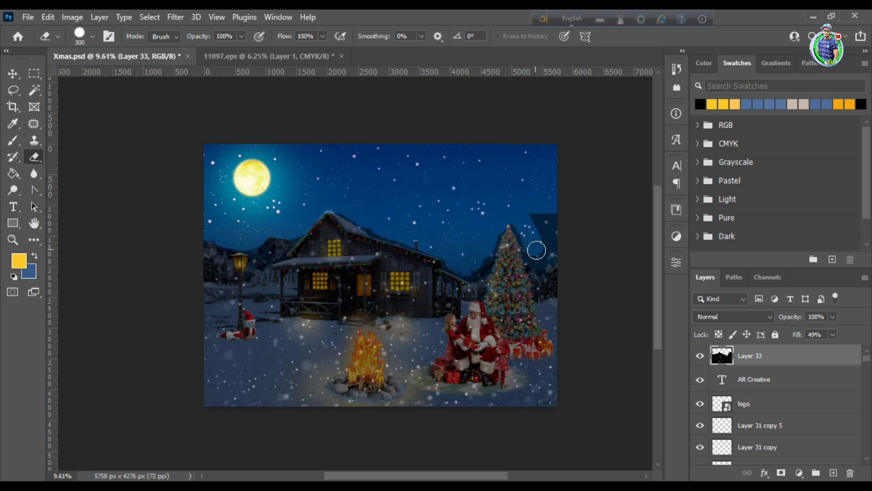
Raise Layer 33's fill to the maximum and set its blend mode to Lighten
click(832, 336)
drag(832, 350, 863, 350)
click(771, 318)
click(705, 264)
Enlarge the snowfall on Layer 33 slightly with Free Transform
click(11, 239)
scroll(341, 242, down, 1)
drag(367, 236, 379, 278)
drag(367, 355, 377, 375)
key(ctrl+t)
drag(151, 195, 119, 189)
click(632, 36)
Lower the fill of the snowfall layer to about 82%
drag(372, 317, 341, 304)
drag(423, 298, 453, 301)
click(825, 356)
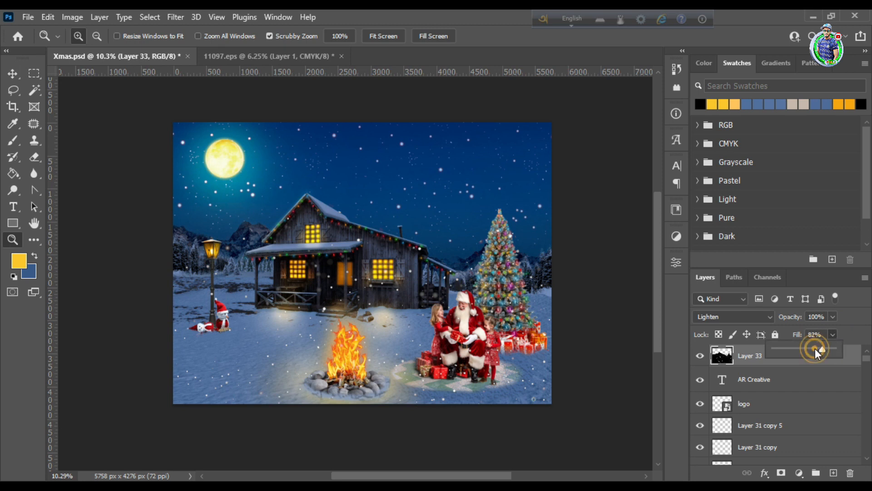
Deselect the snowfall layer and export the composite for web as a maximum-quality JPEG named Xmas-2 in the Xmas Design folder
key(v)
click(427, 276)
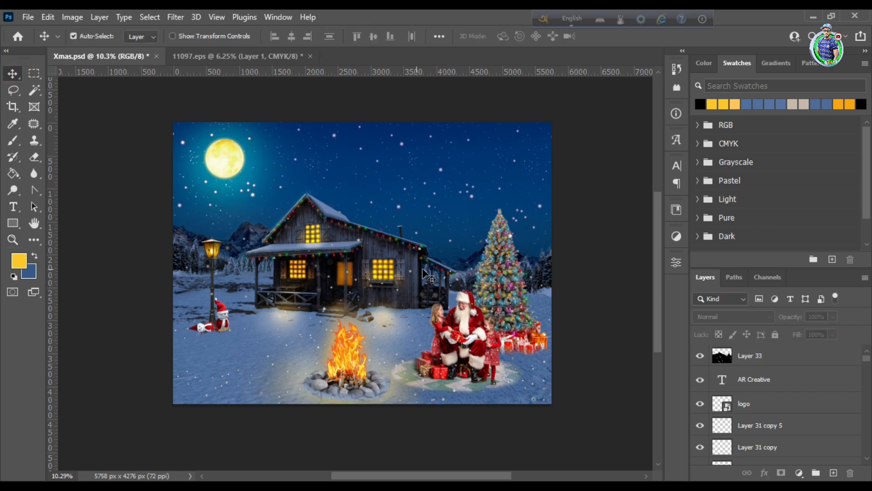
click(28, 17)
mouse_move(54, 191)
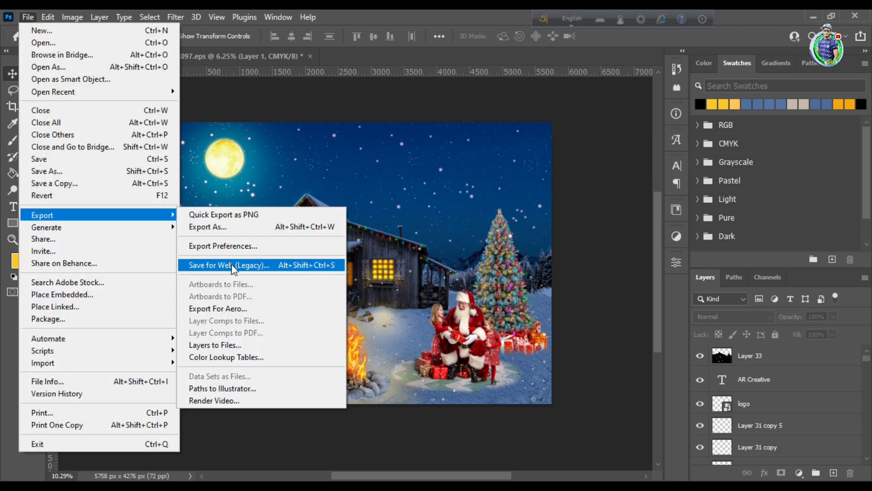
click(359, 263)
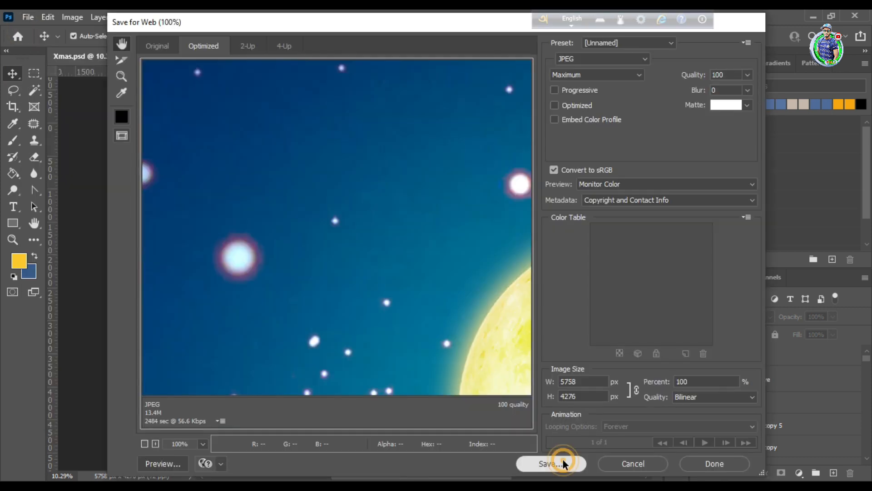
click(563, 463)
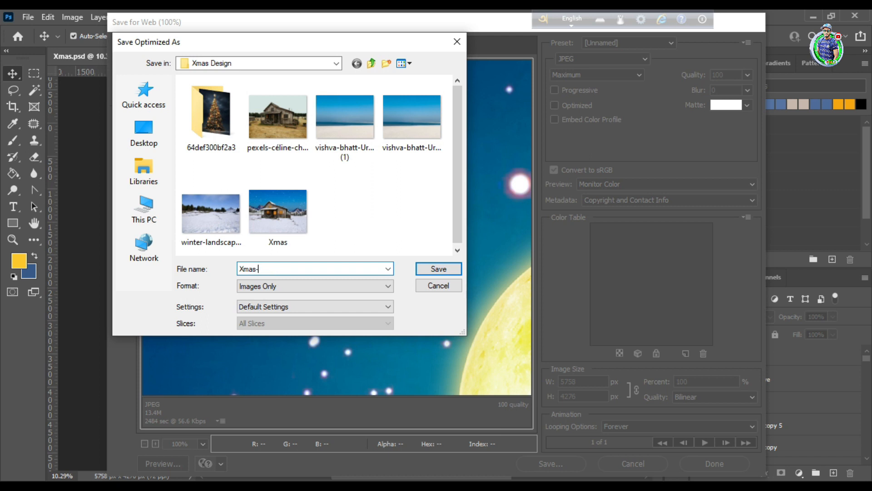
key(Return)
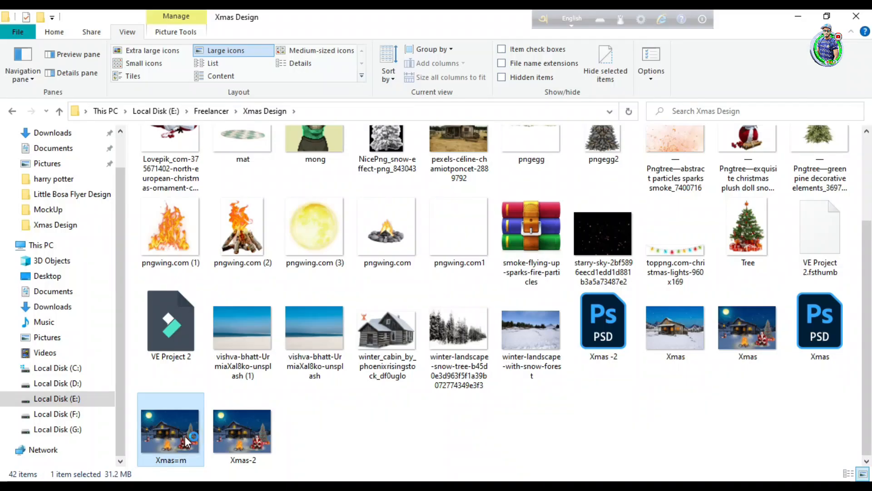
Switch to the photo viewer and examine the exported Xmas-2.jpg up close around the house, campfire, Santa group and tree
double_click(184, 435)
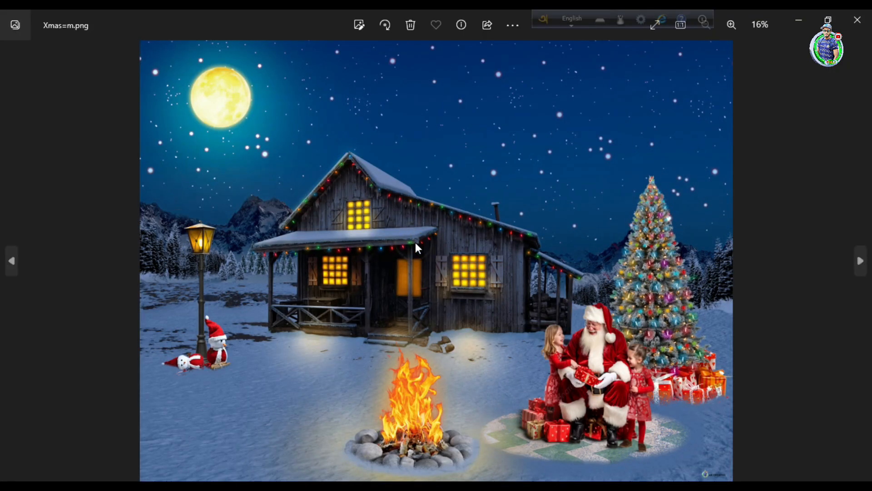
scroll(634, 415, up, 6)
drag(652, 326, 658, 286)
scroll(658, 287, down, 6)
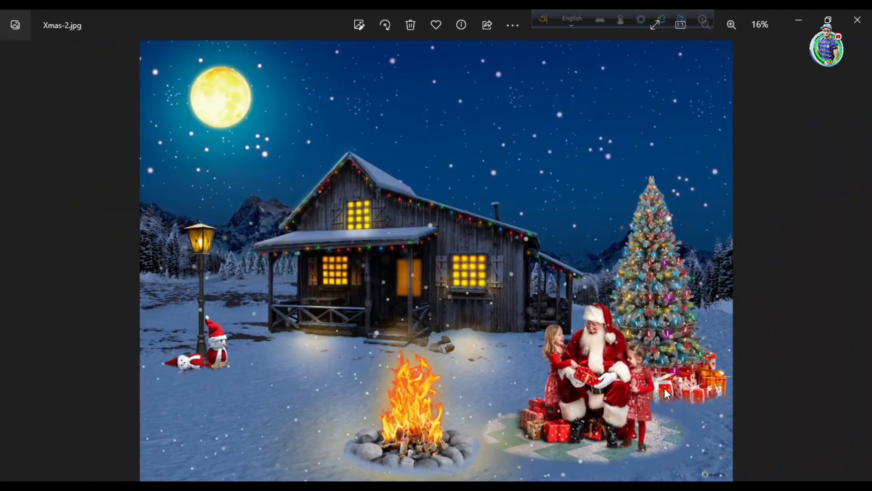
scroll(417, 300, up, 4)
drag(417, 299, 413, 119)
scroll(458, 219, down, 4)
scroll(602, 268, up, 6)
drag(618, 430, 525, 182)
scroll(525, 182, down, 6)
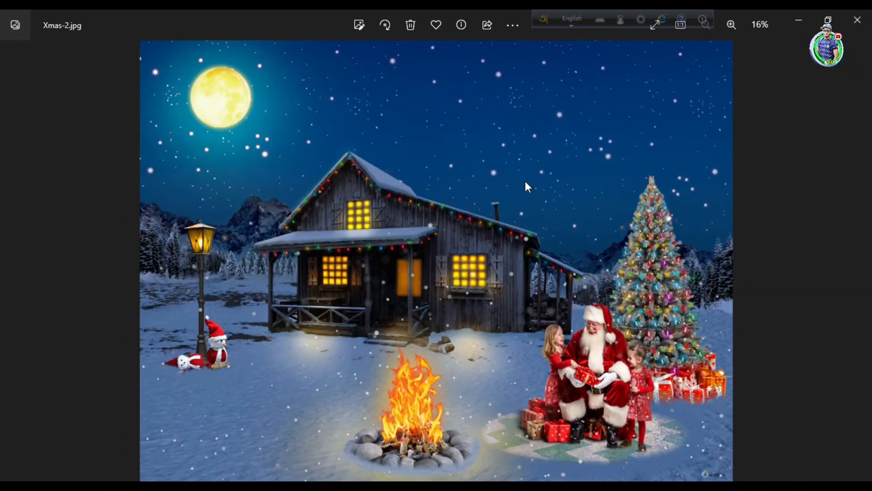